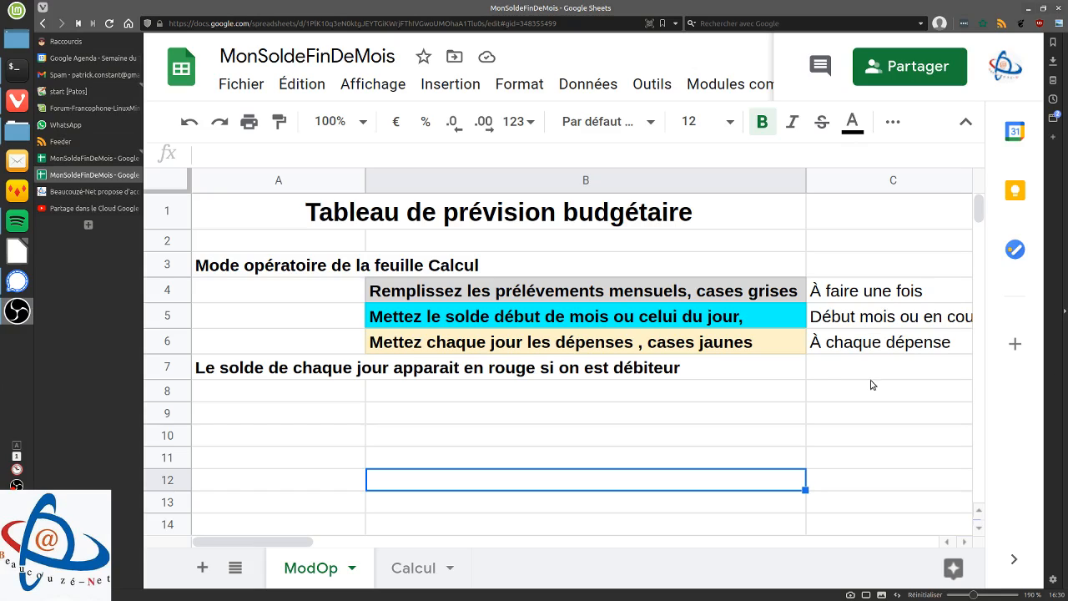
Switch to the YouTube page of the video "Partage dans le Cloud Google" and show the channel's notification options
click(92, 209)
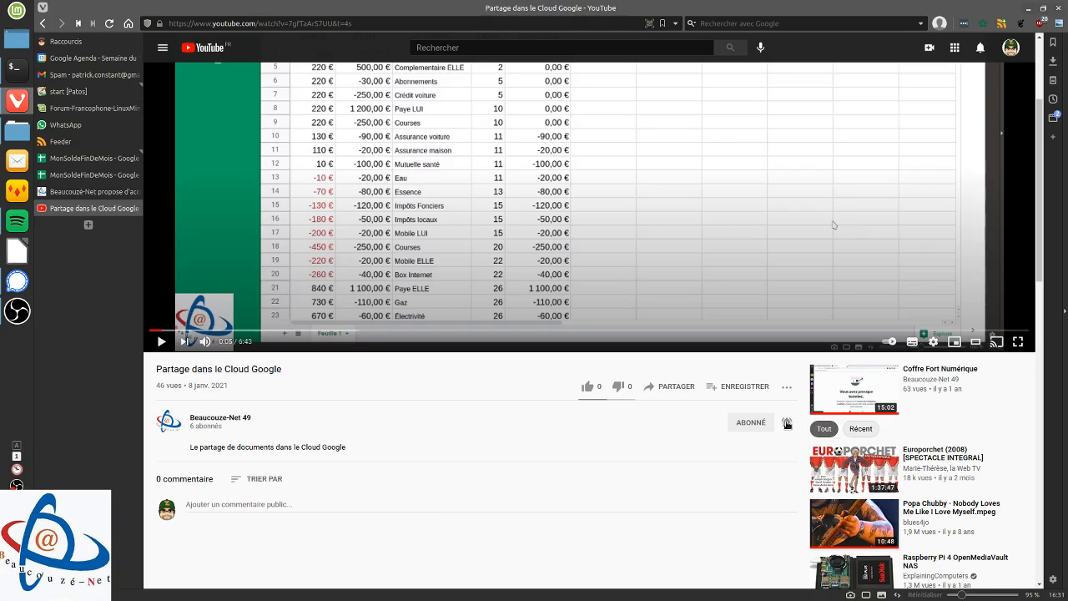
click(788, 424)
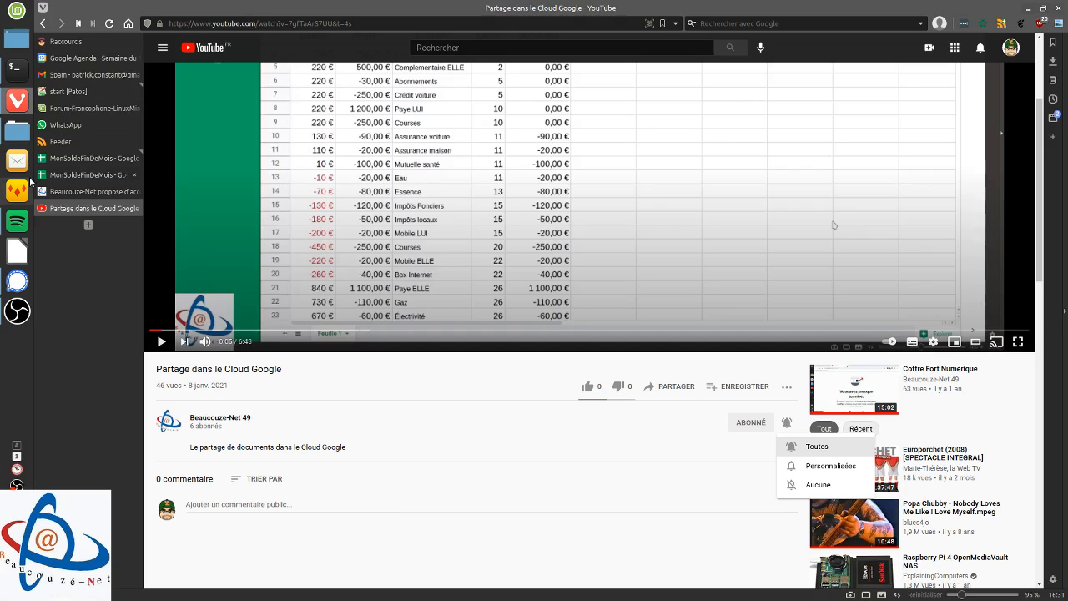
Return to the MonSoldeFinDeMois spreadsheet and open its Calcul sheet
click(71, 179)
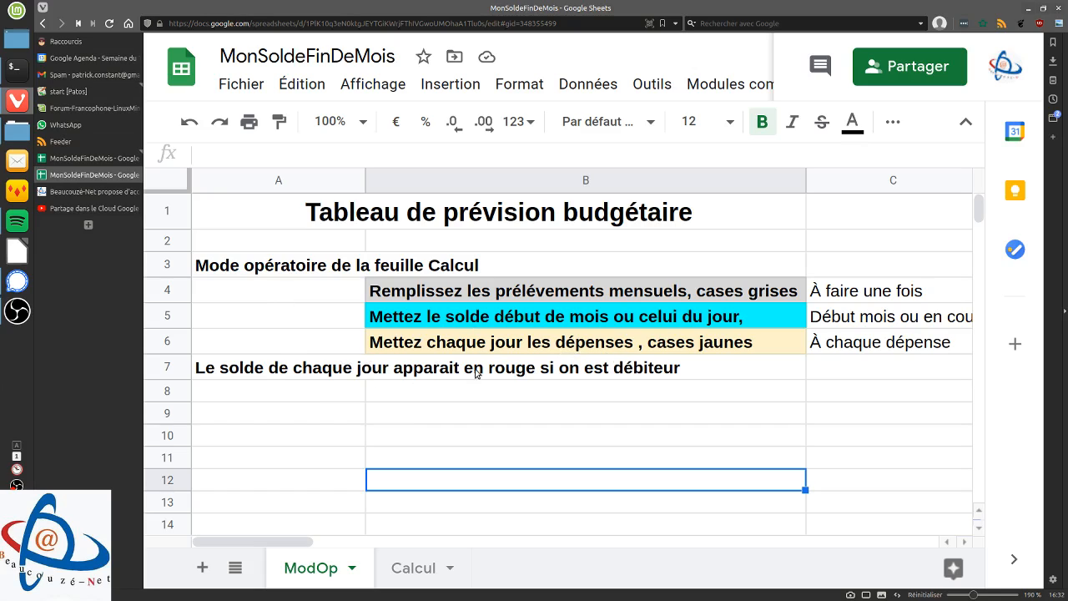
click(414, 567)
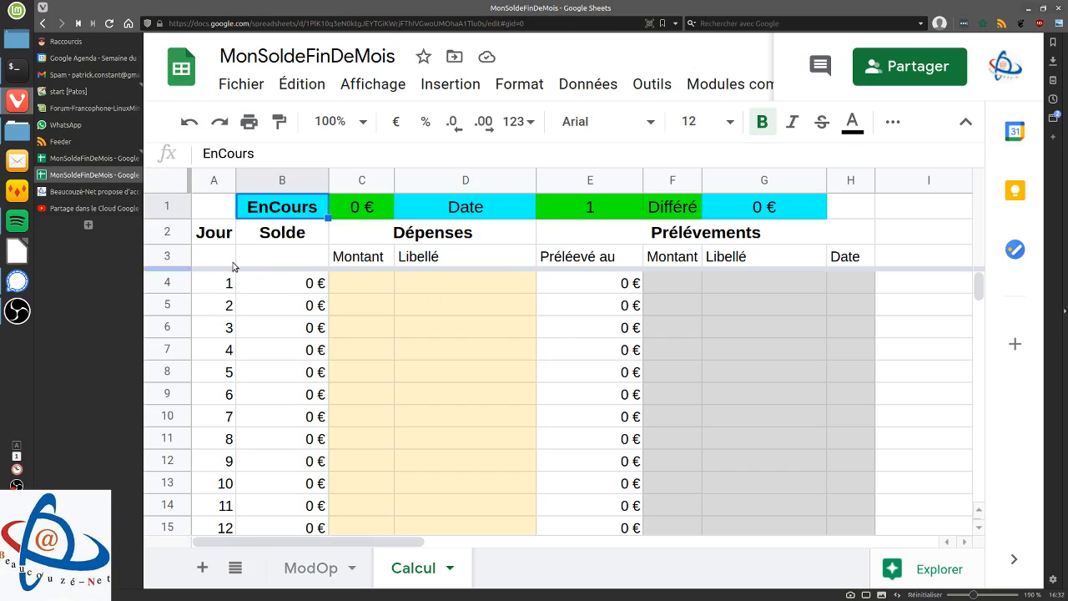
Select row 3 of the Calcul sheet and remove all frozen rows
click(169, 259)
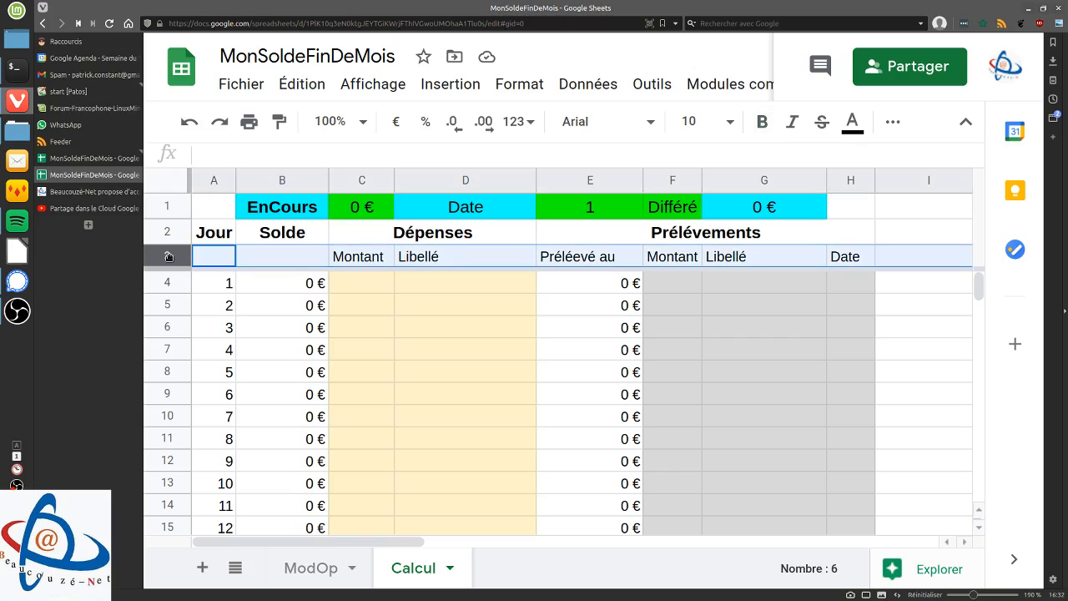
click(358, 86)
mouse_move(380, 124)
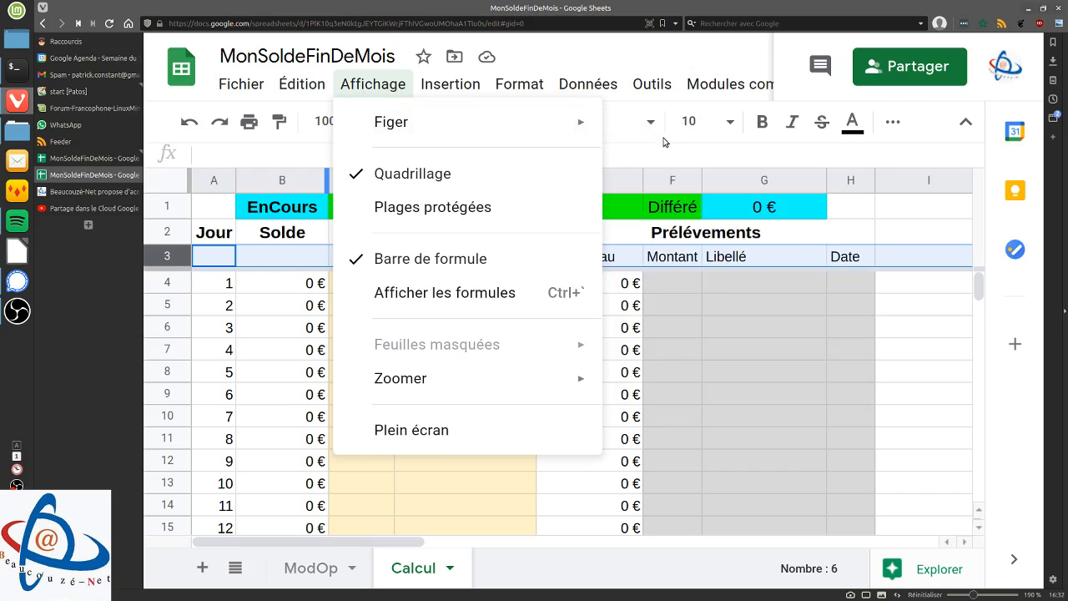
mouse_move(484, 128)
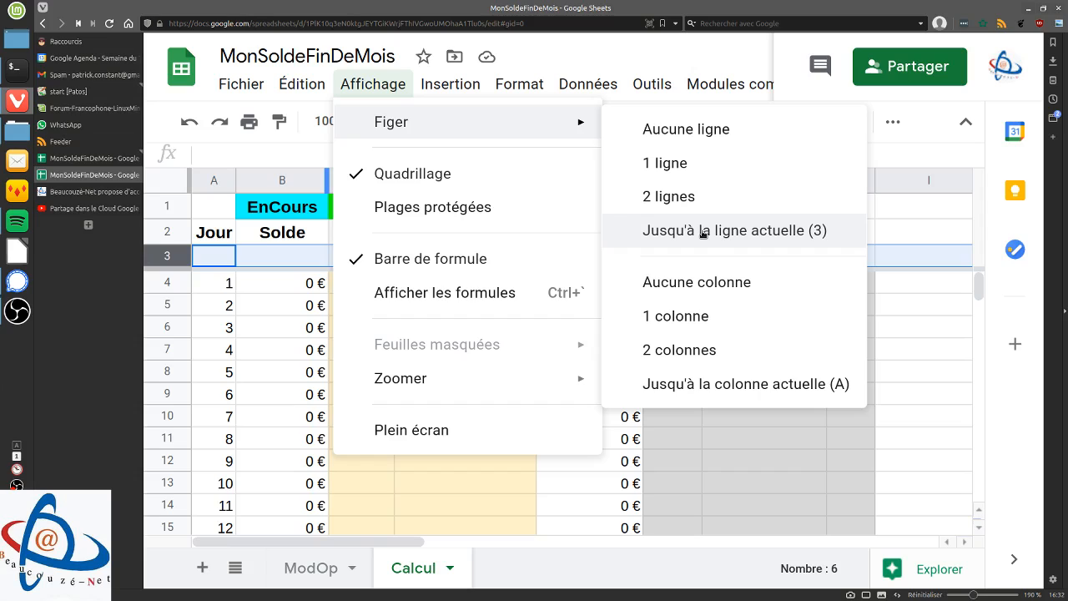
click(673, 130)
scroll(426, 376, down, 2)
scroll(427, 380, up, 2)
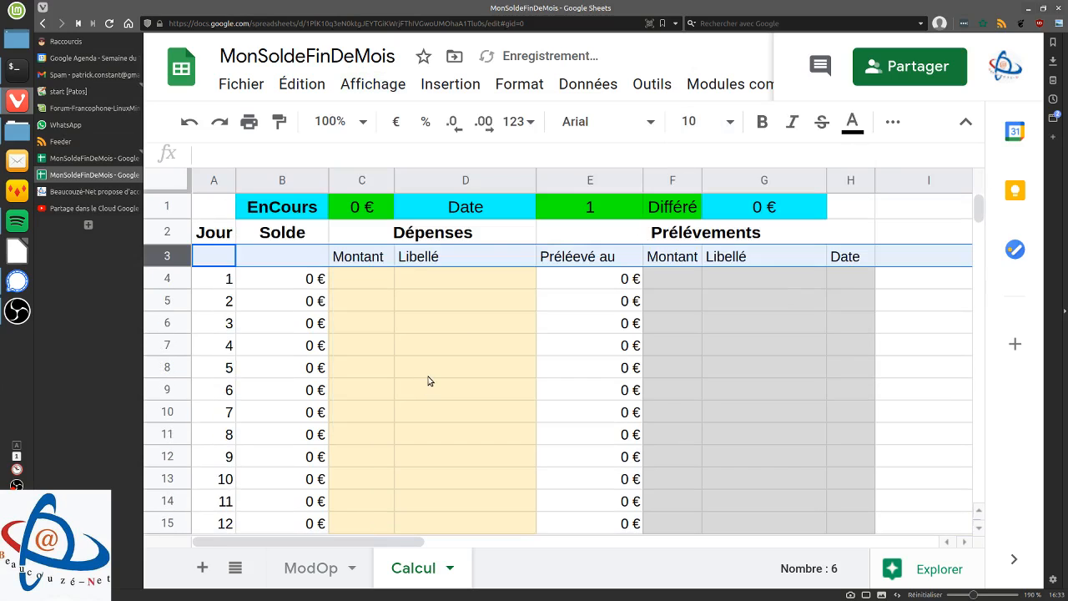
scroll(429, 380, down, 2)
scroll(427, 380, up, 2)
scroll(428, 380, down, 2)
scroll(429, 381, up, 2)
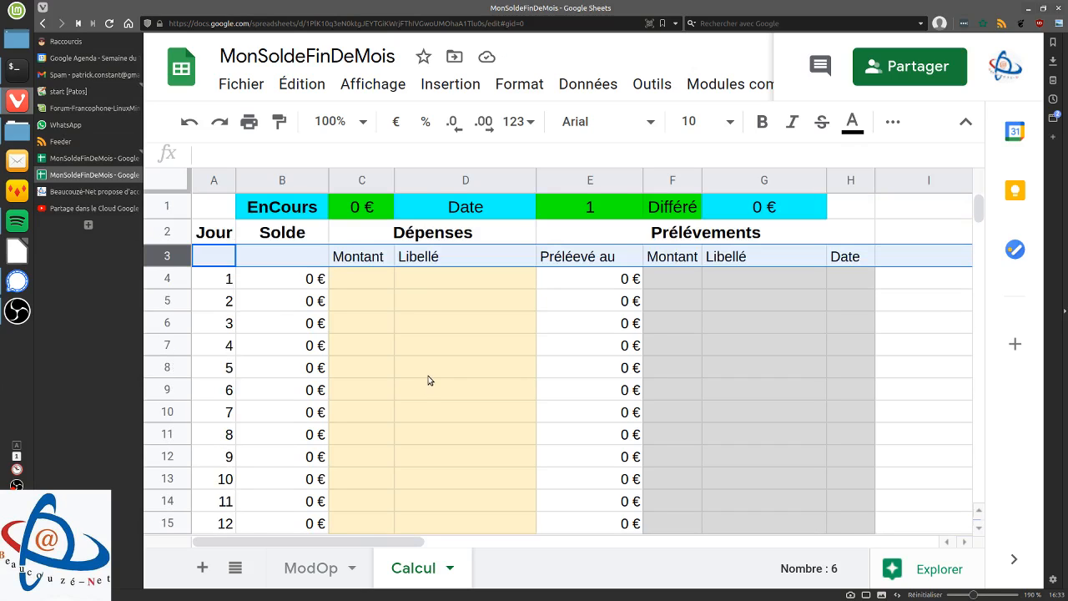
Freeze the Calcul sheet's header rows up to the current row 3
click(375, 86)
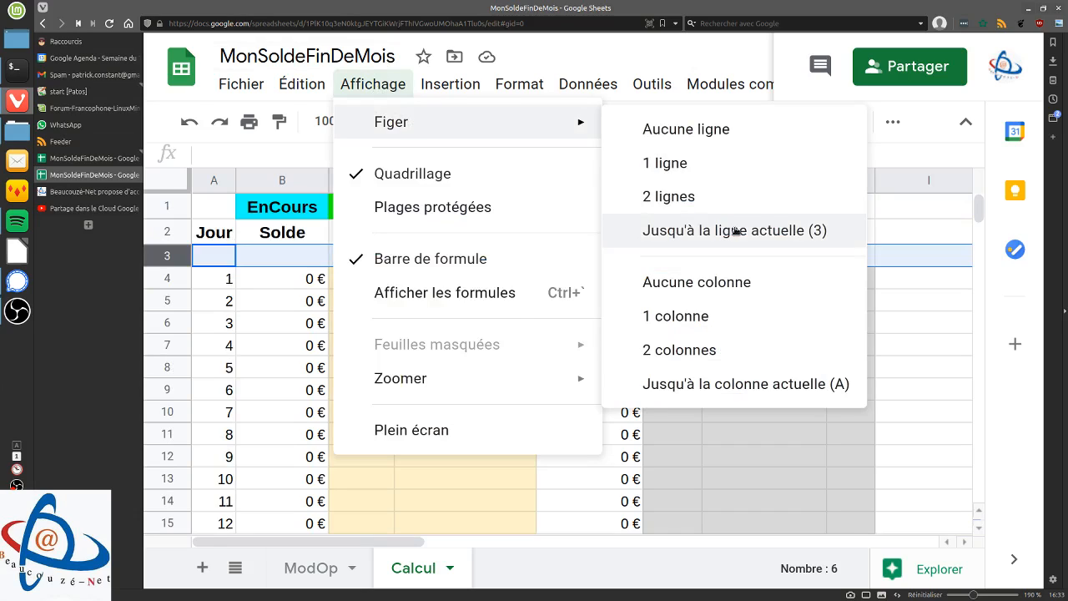
click(735, 231)
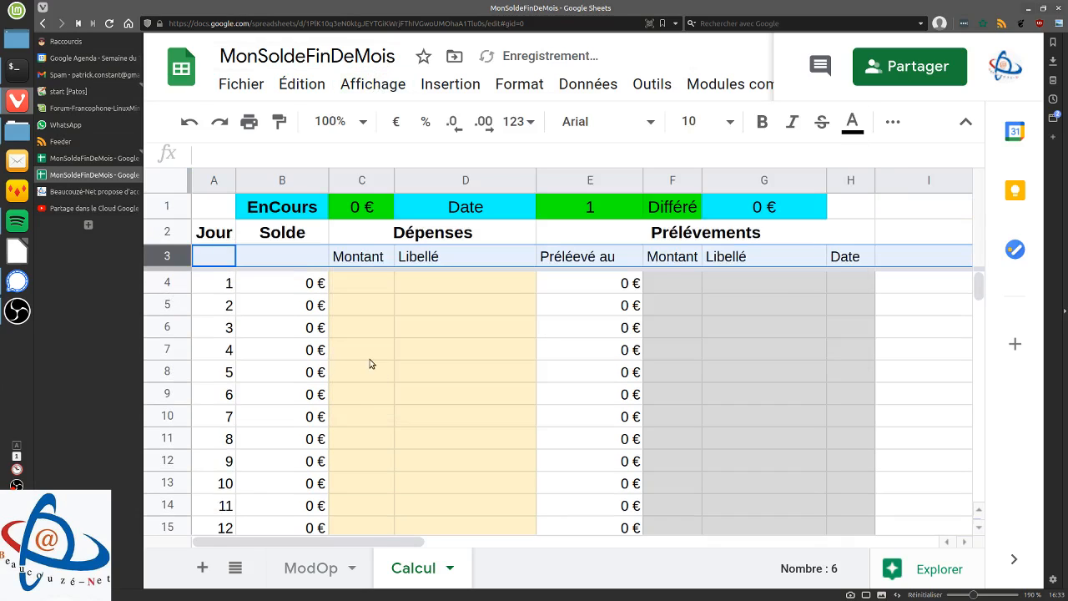
scroll(372, 364, down, 4)
scroll(365, 359, up, 1)
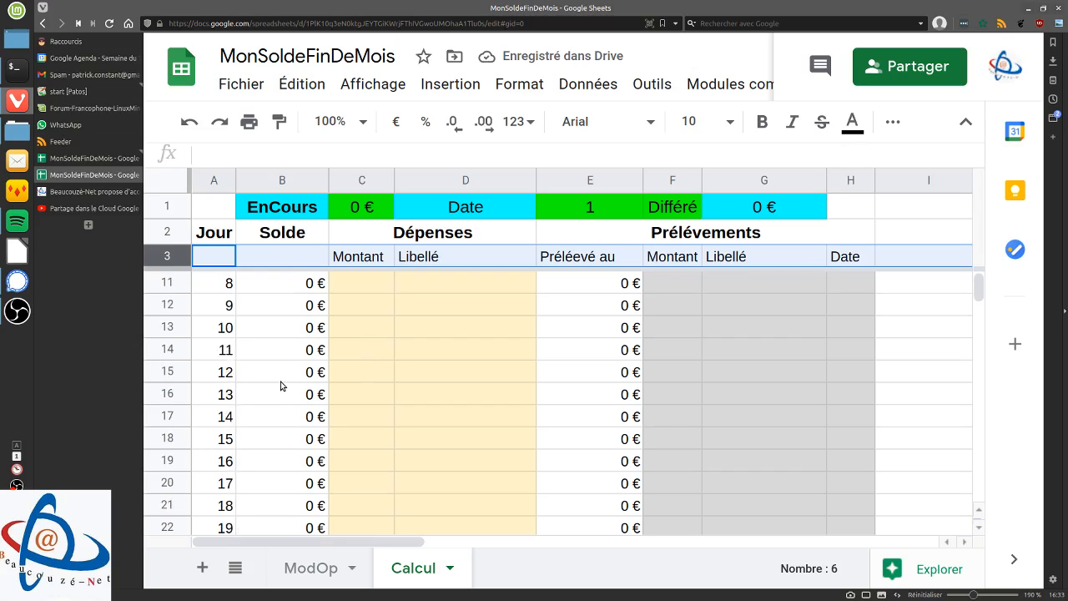
scroll(281, 386, up, 3)
scroll(274, 360, down, 2)
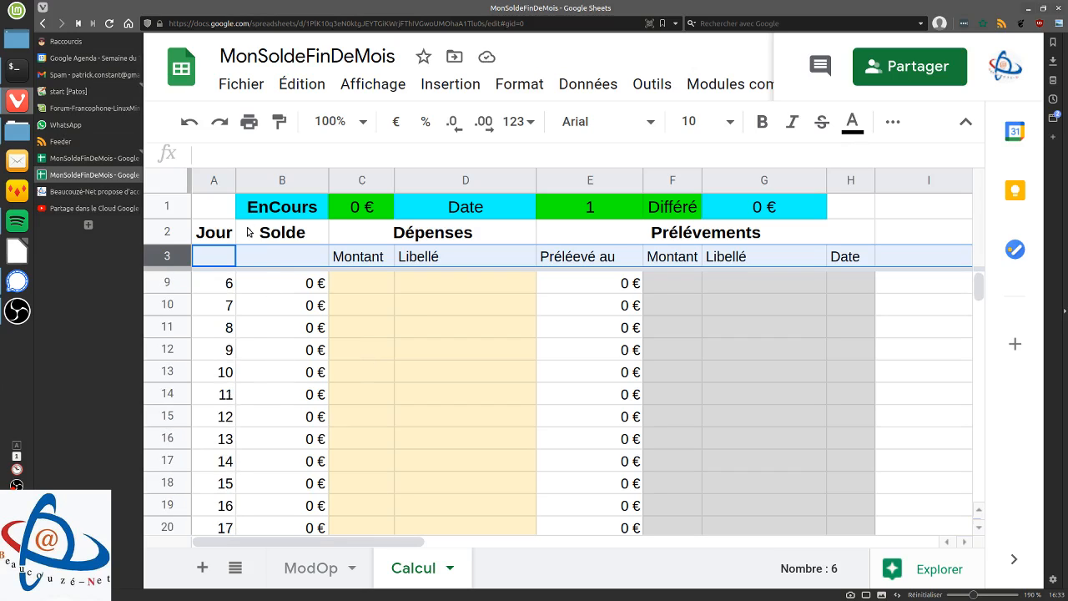
scroll(312, 334, up, 1)
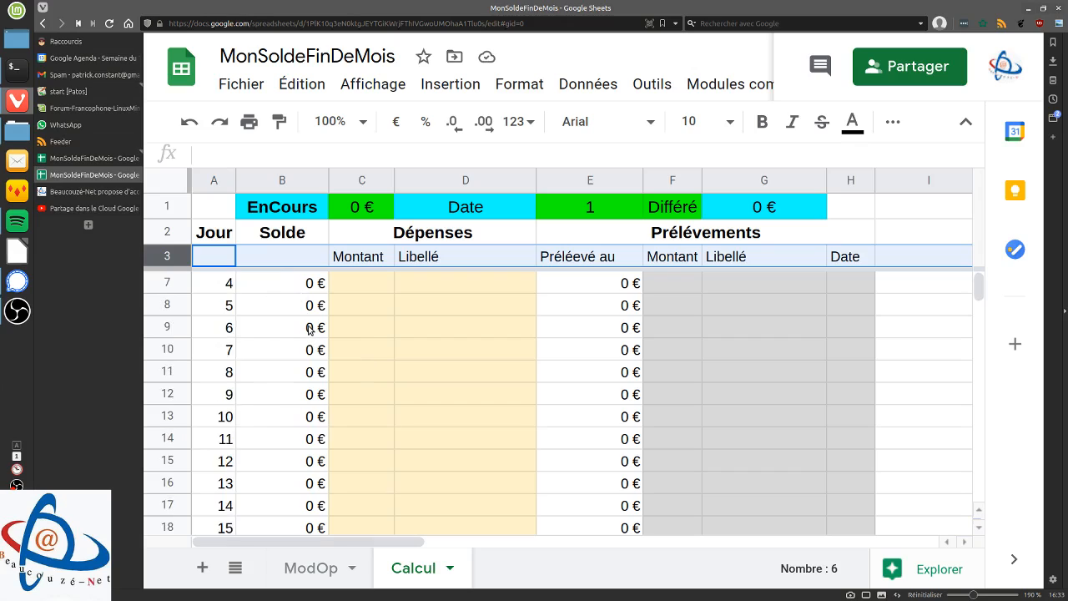
scroll(309, 329, up, 1)
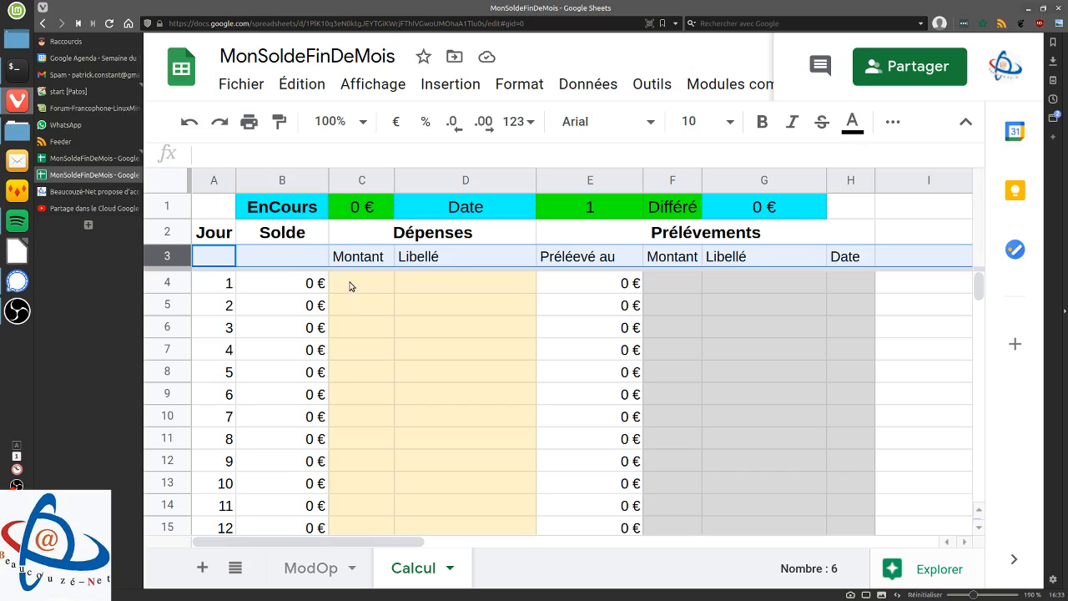
Fill the first grey Prélévements line, row 4, with Montant 1000, Libellé "retraite" and Date 2
click(678, 285)
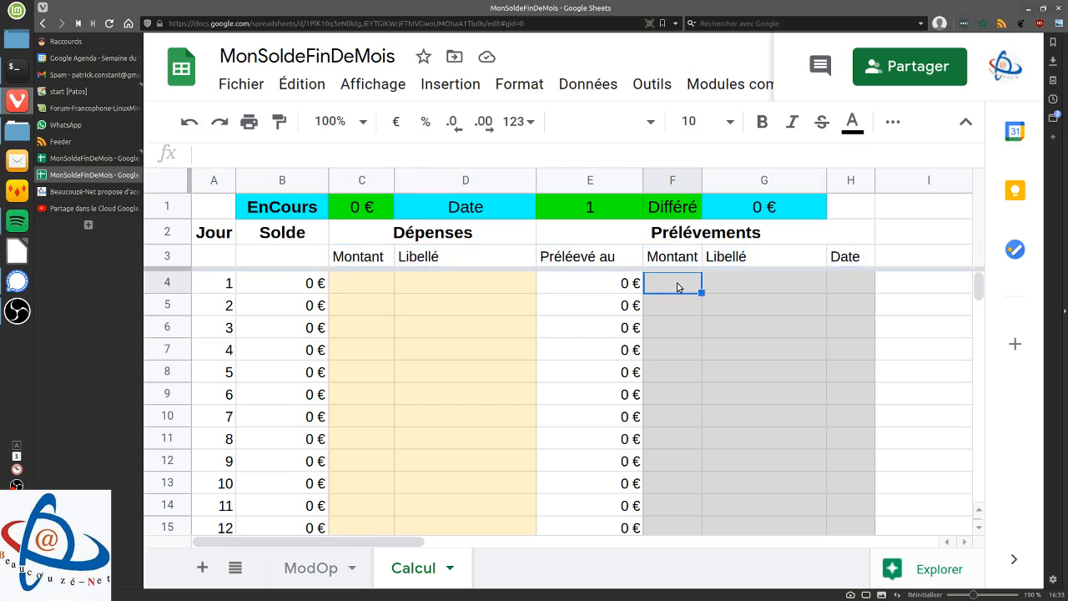
text(1000)
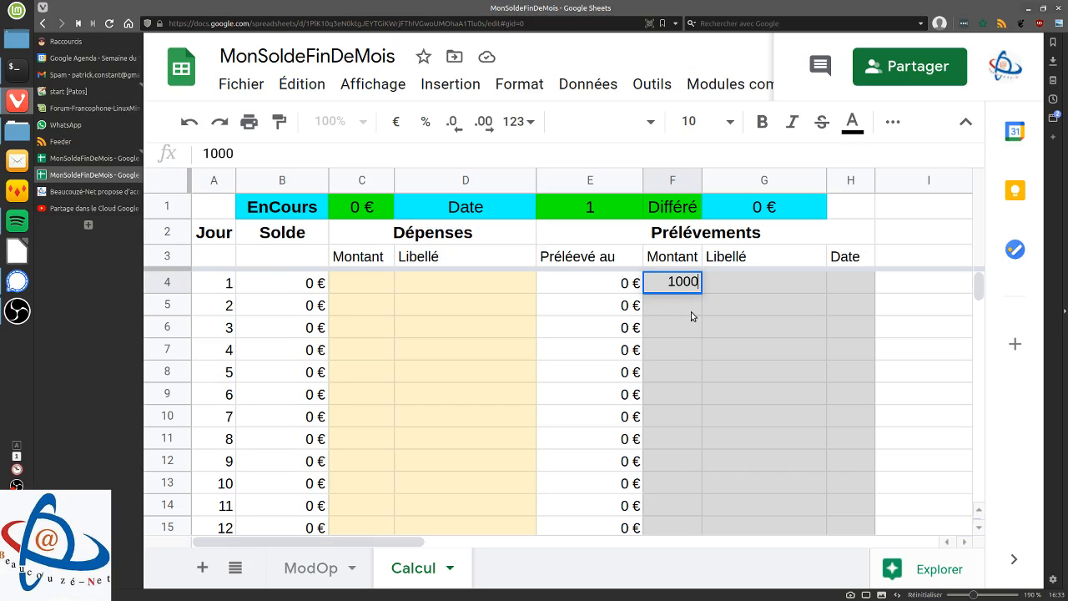
key(Tab)
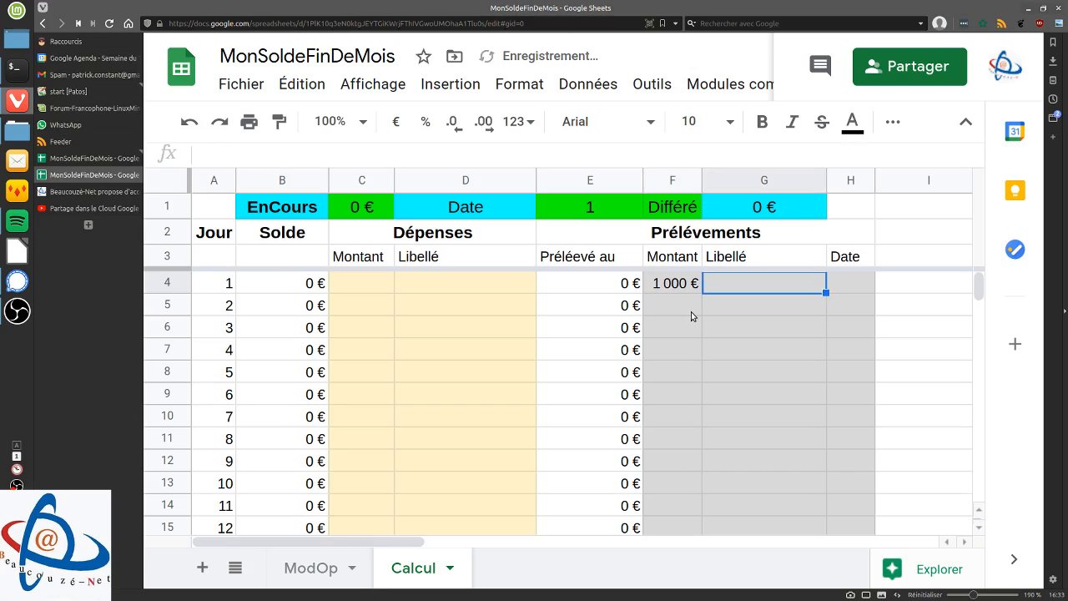
text(retraite)
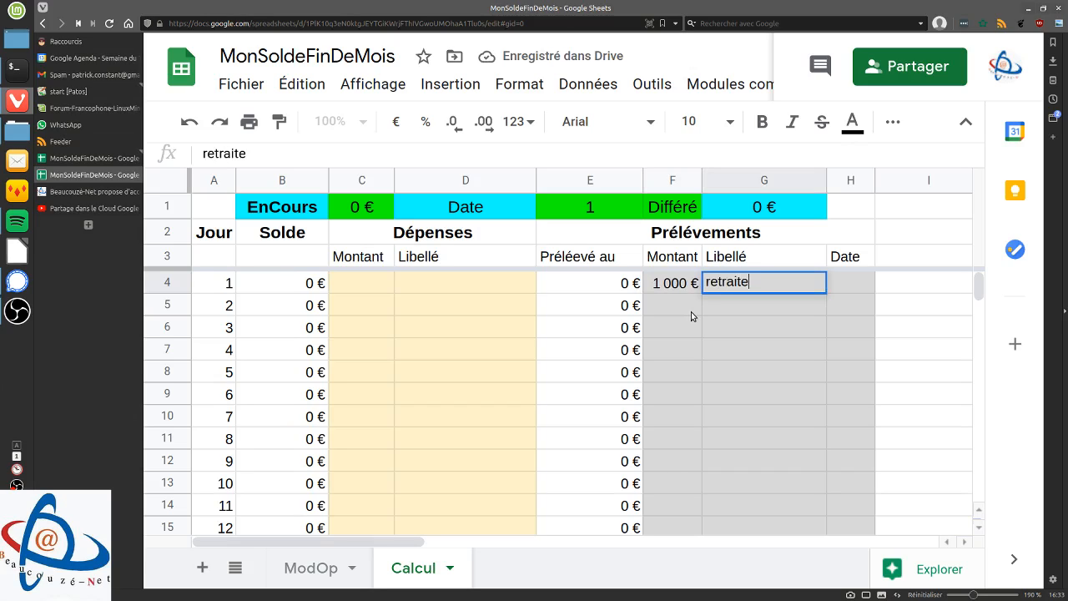
key(Tab)
text(2)
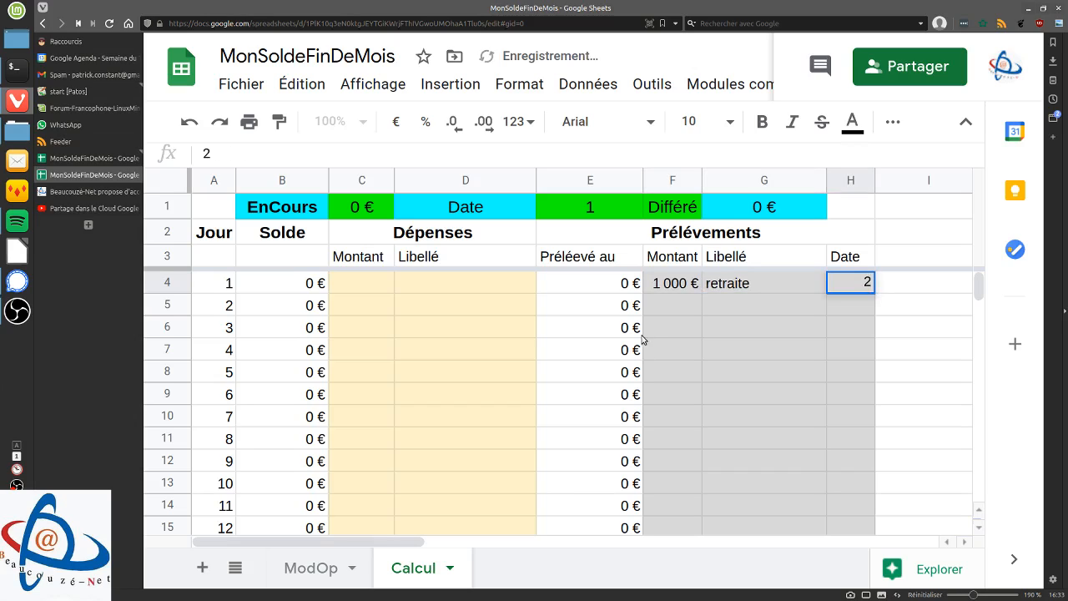
Fill the Prélévements line in row 5 with Montant 500, Libellé "complémentaire" and Date 15
click(672, 310)
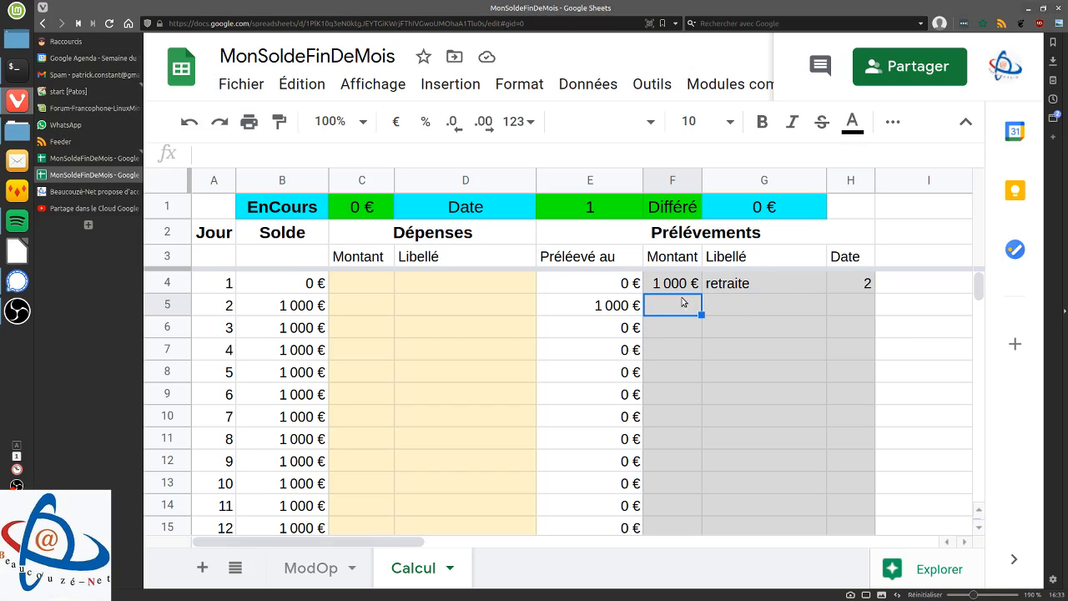
text(500)
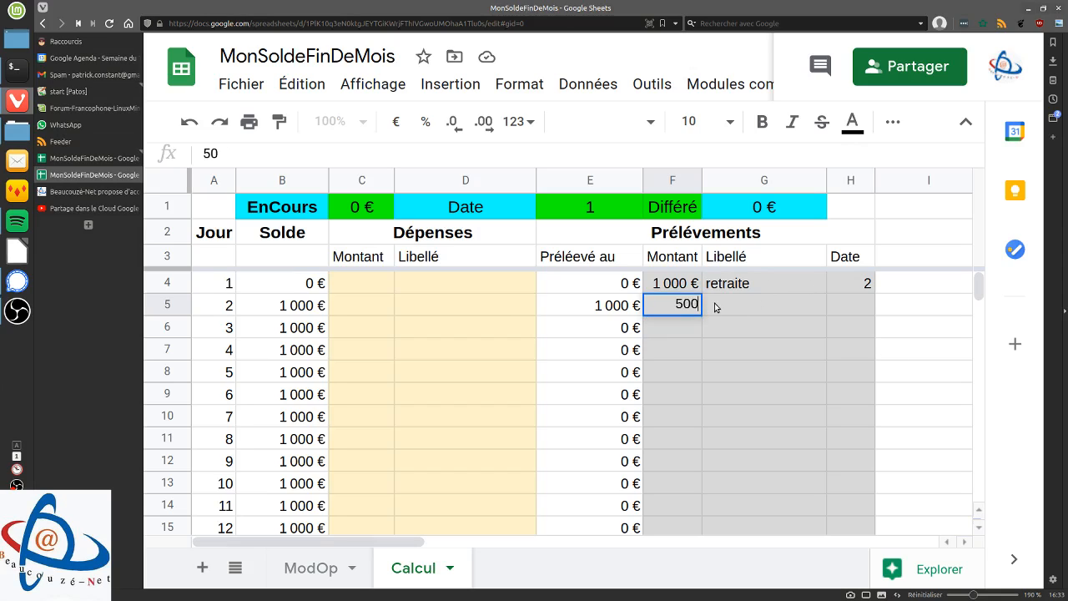
click(716, 307)
text(c)
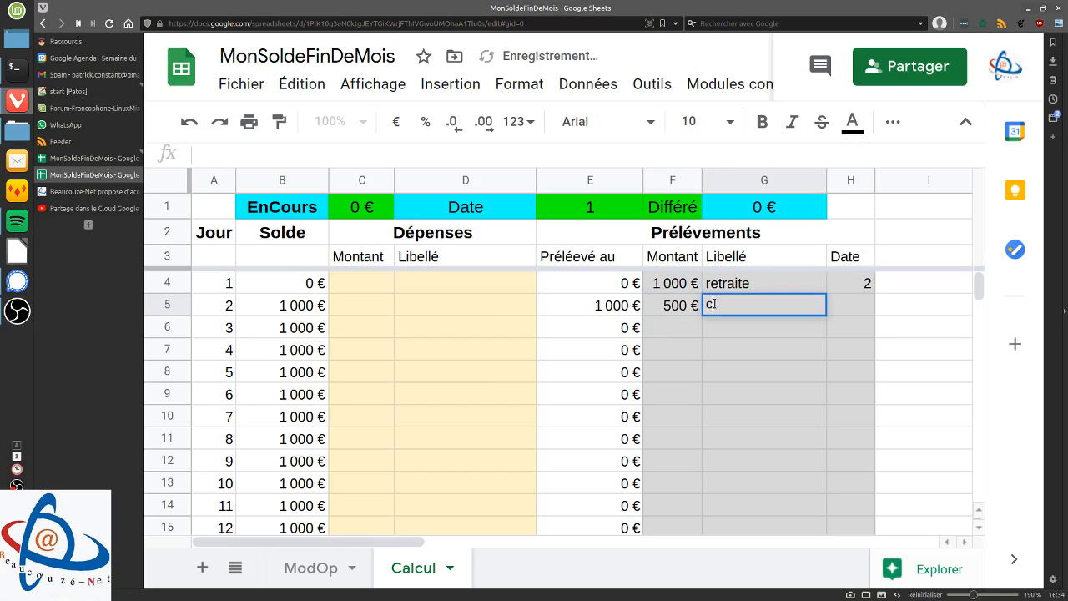
text(omplémentaire)
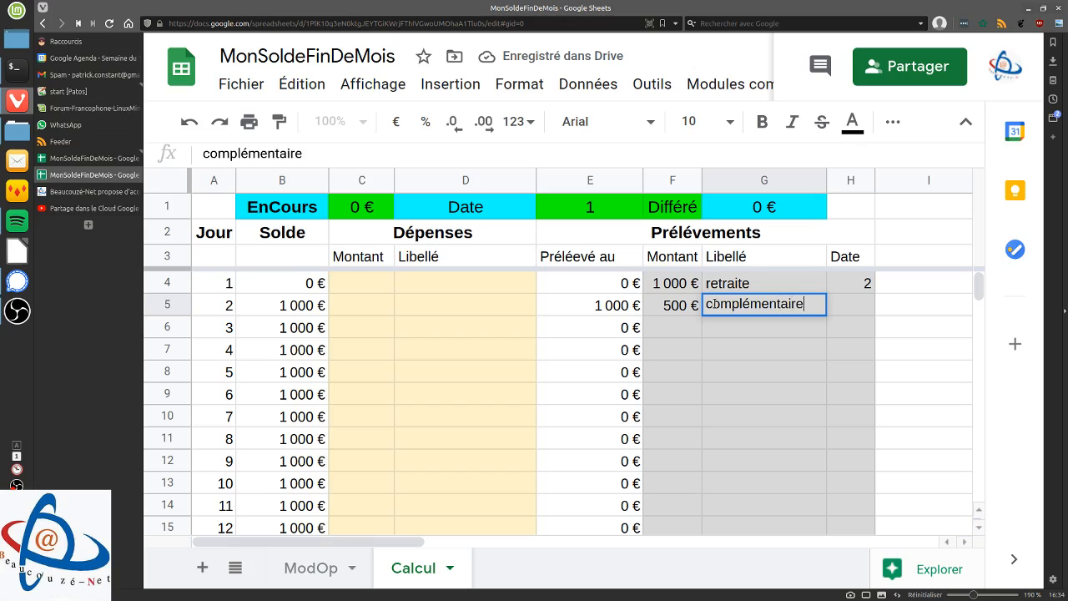
key(Tab)
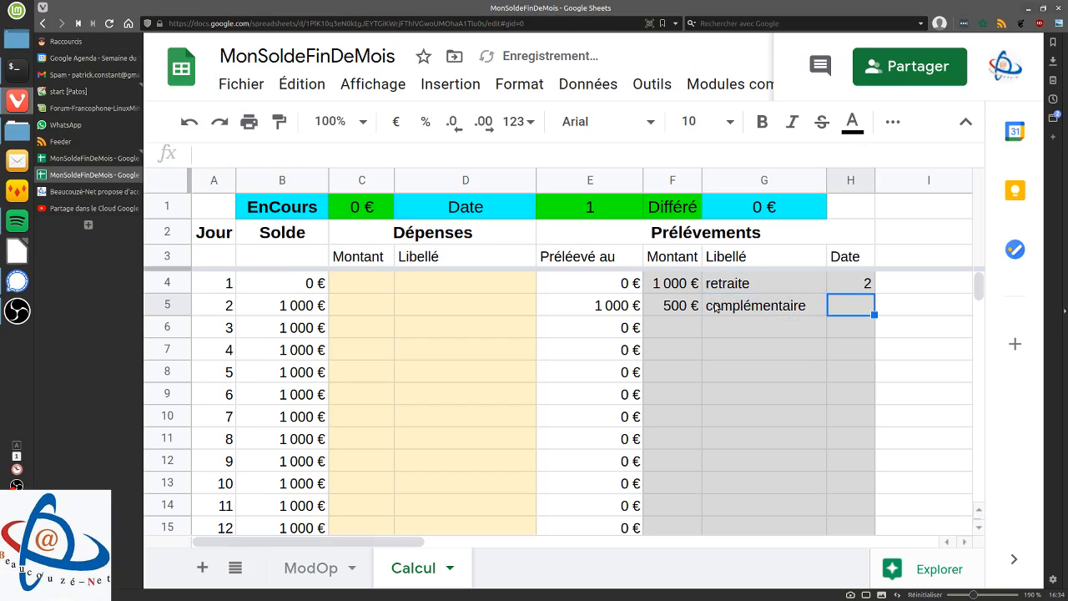
text(15)
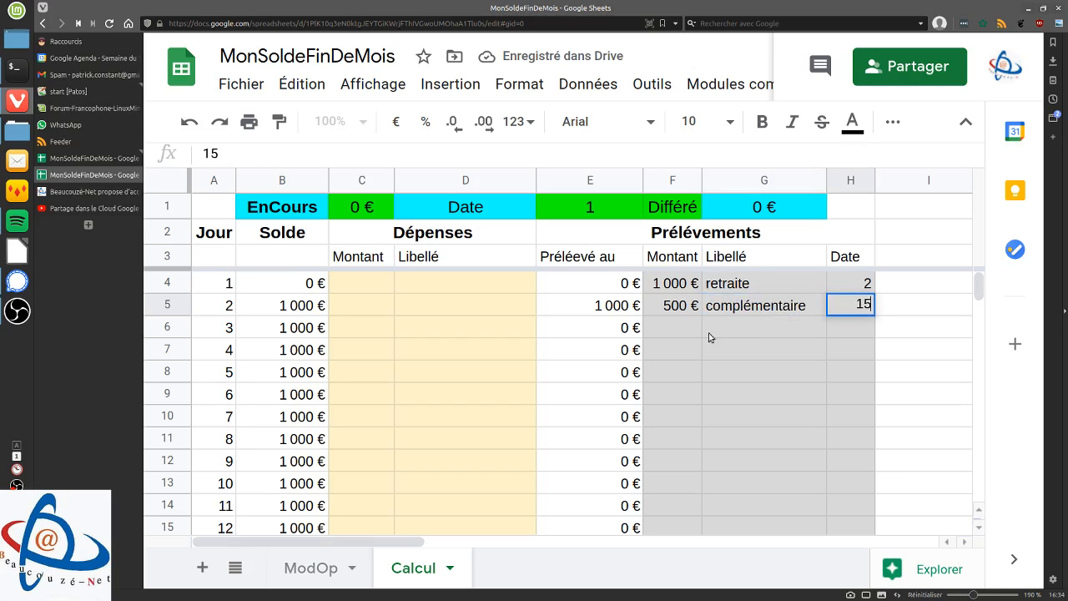
click(705, 326)
scroll(584, 401, down, 3)
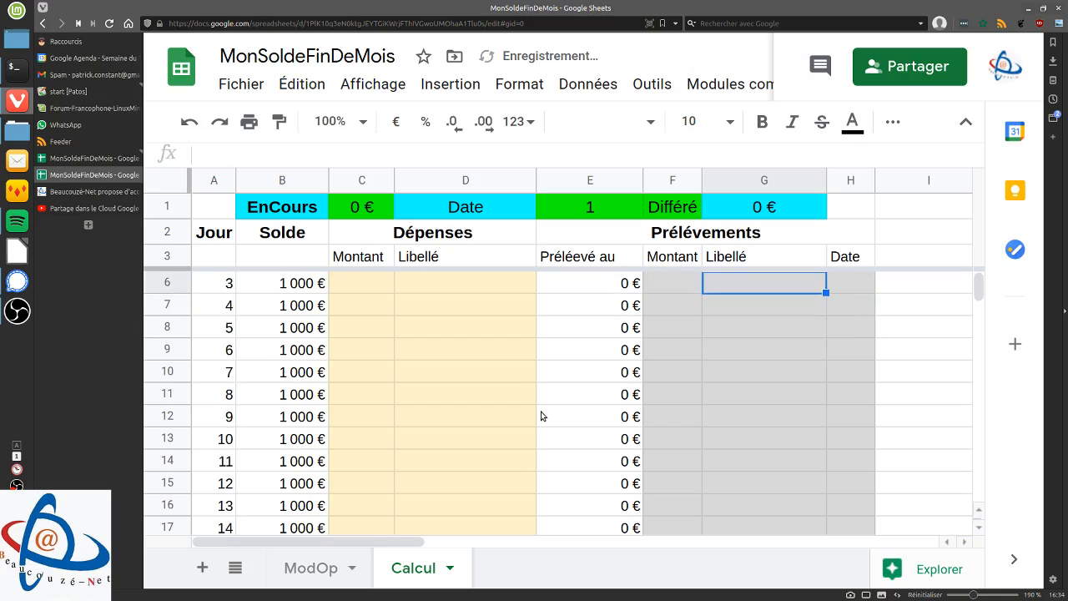
scroll(626, 455, up, 3)
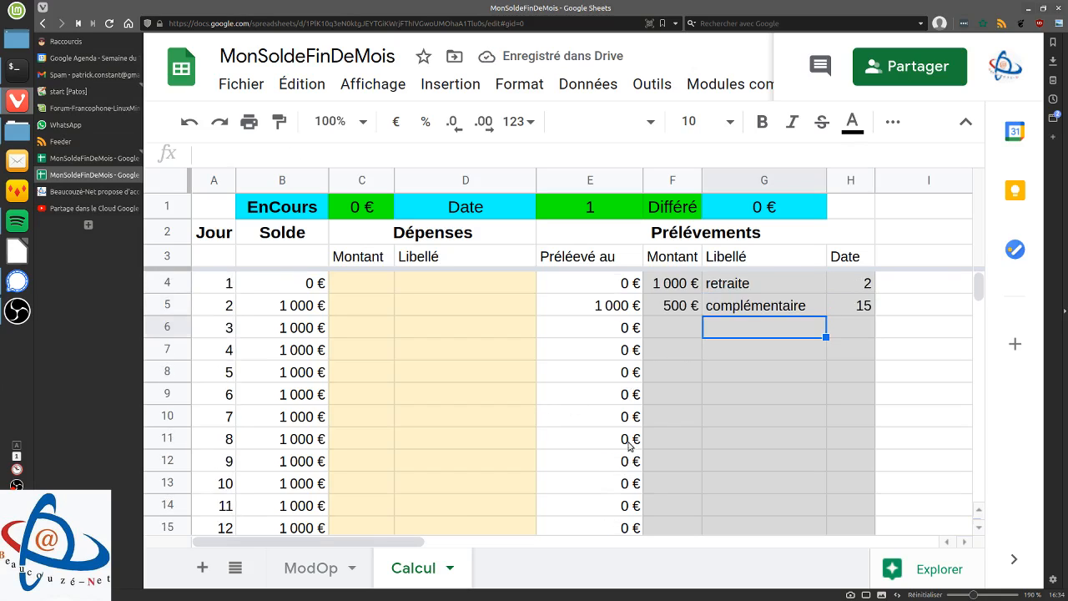
click(678, 330)
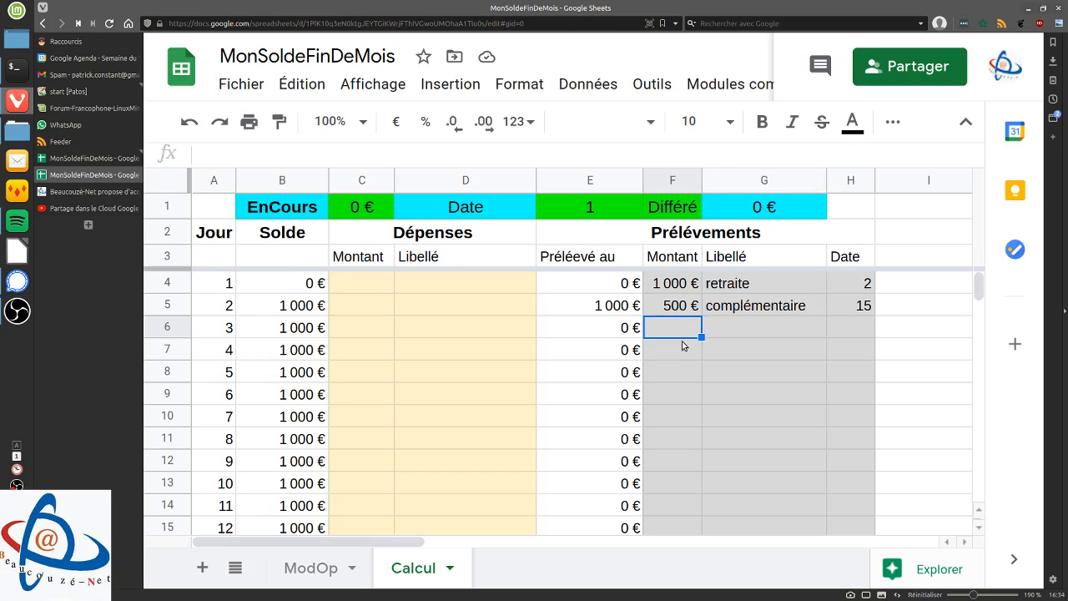
text(Eau)
key(Tab)
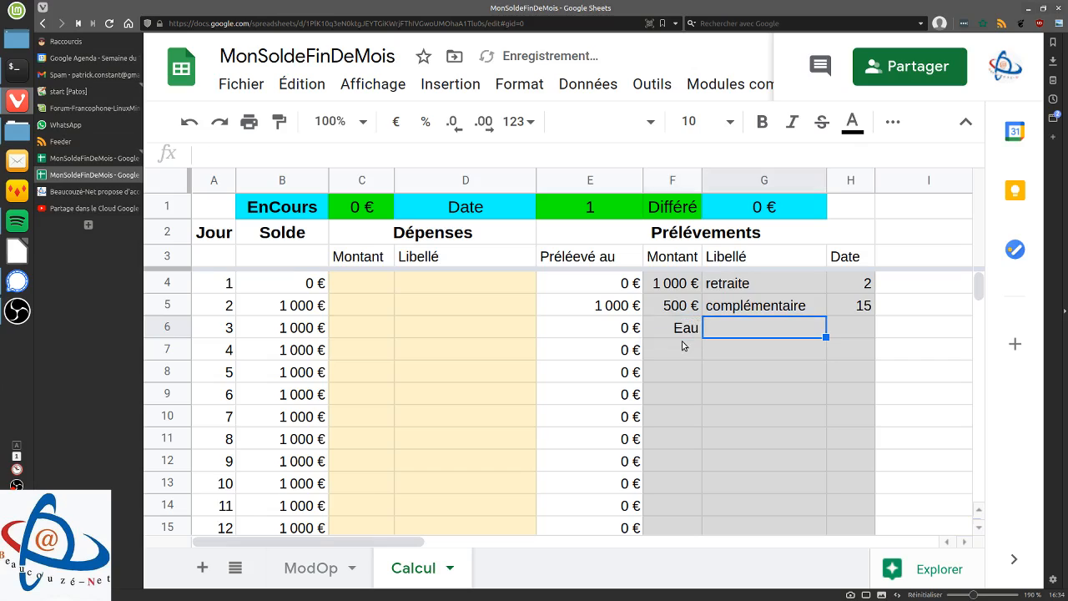
key(Left)
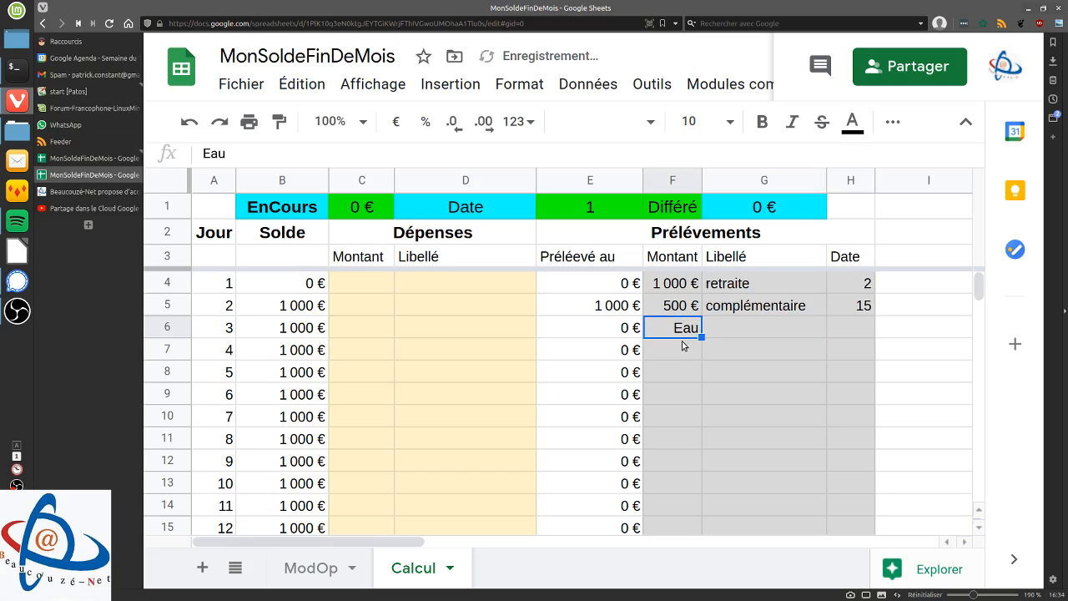
Fill the Prélévements line in row 6 with Montant -50, Libellé "eau" and Date 10
text(-50)
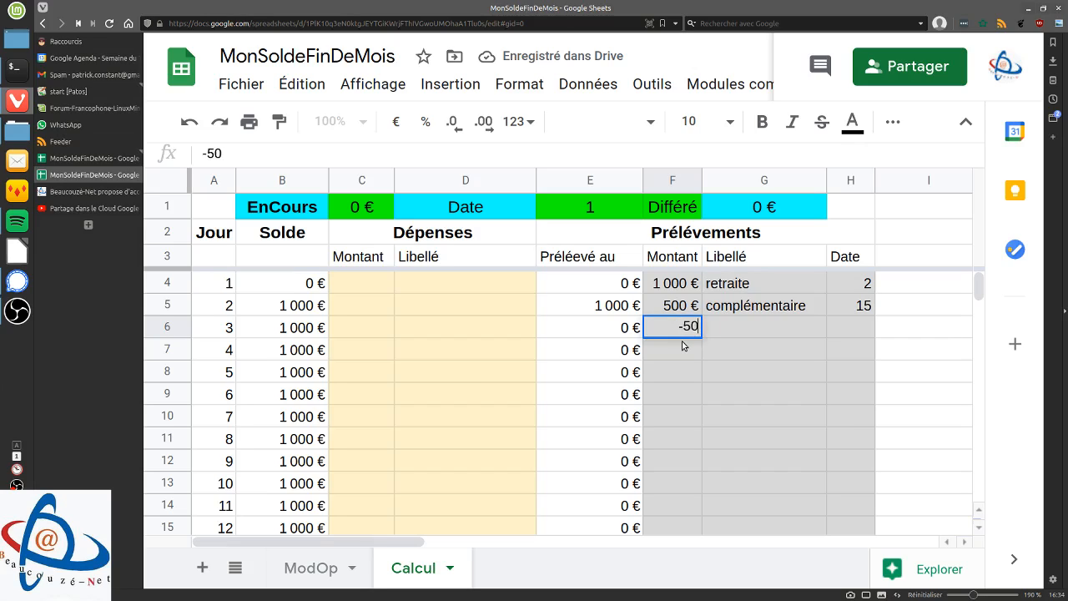
key(Tab)
text(eau)
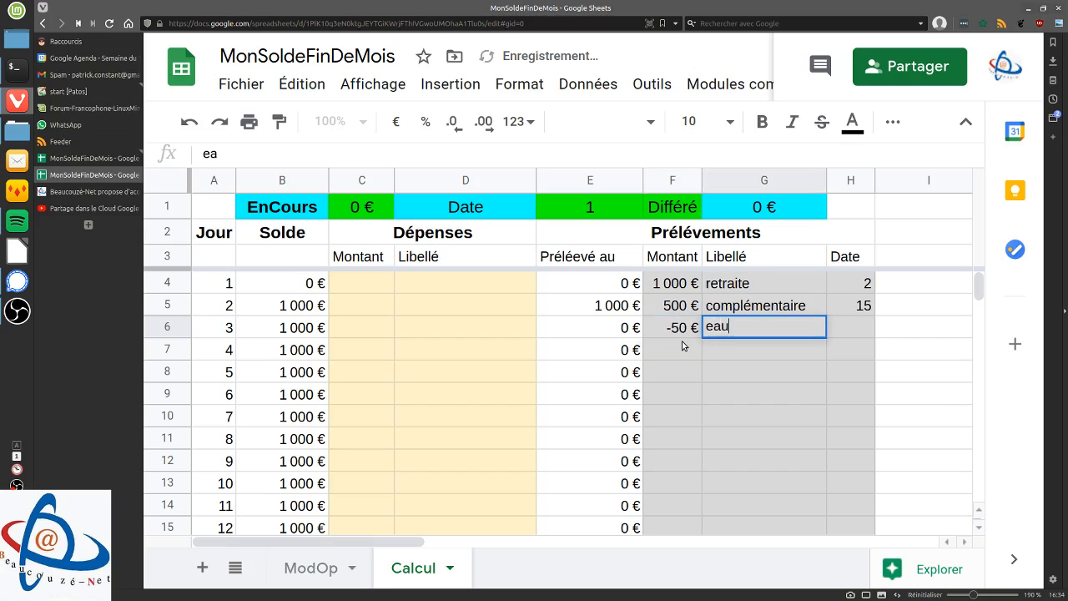
key(Tab)
text(10)
key(Return)
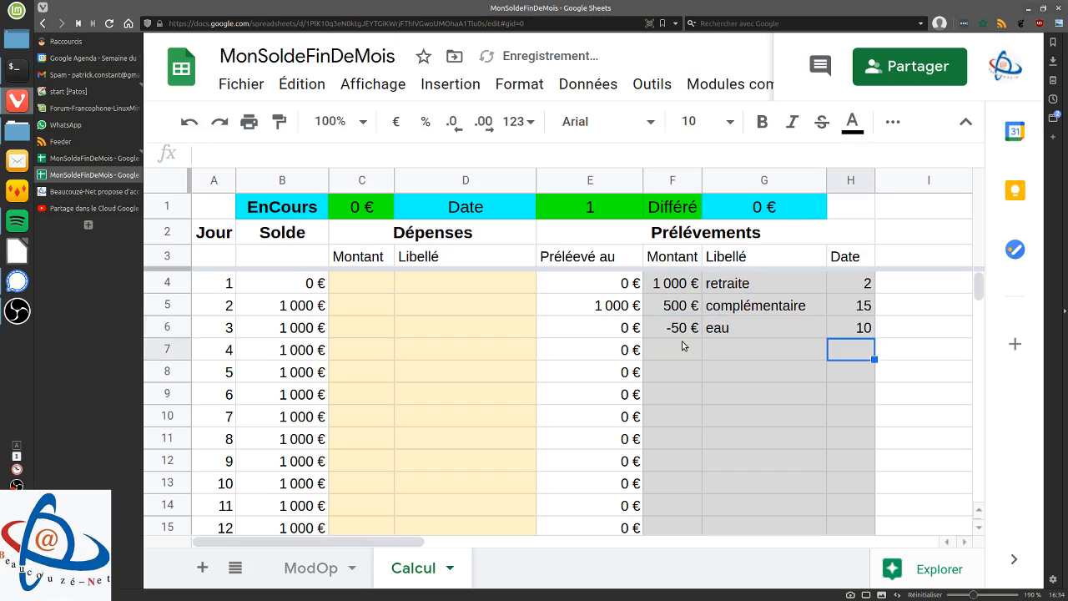
Fill the Prélévements line in row 7 with Montant -60, Libellé "EDF" and Date 20
click(683, 345)
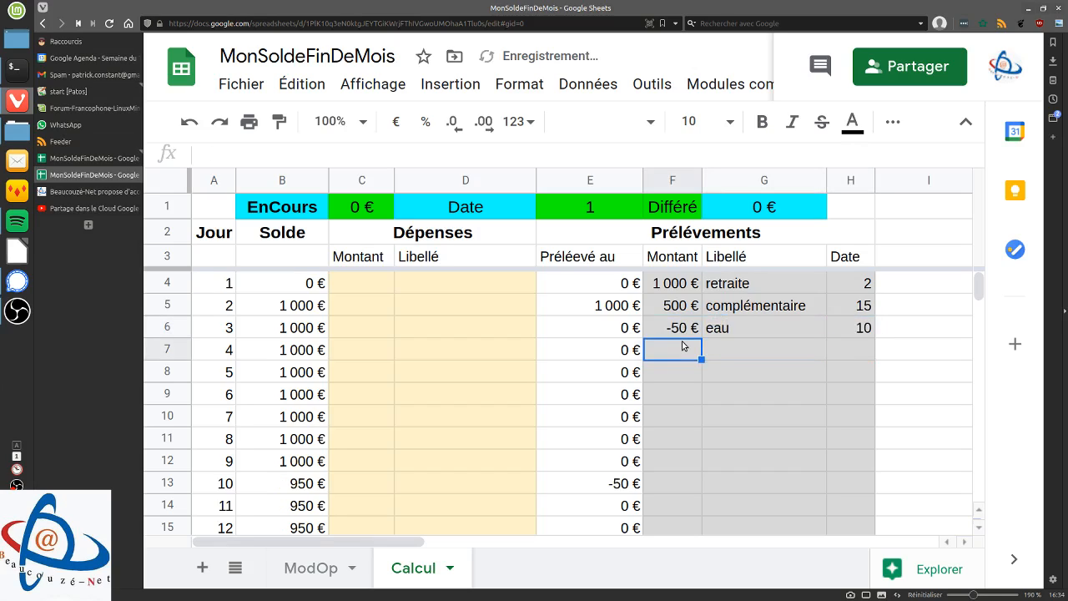
text(-60)
key(Tab)
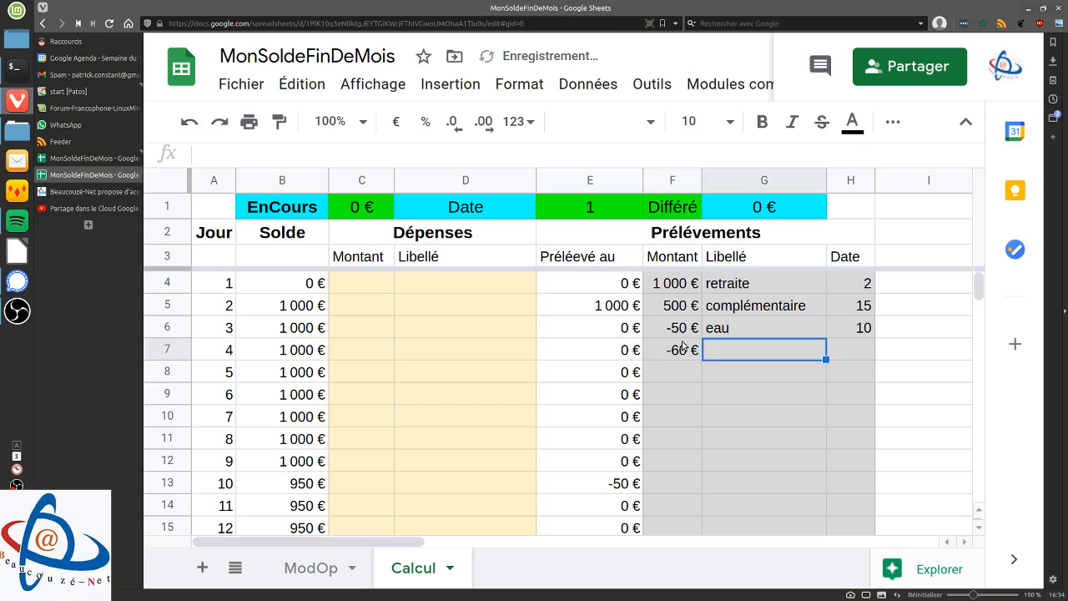
text(EDF)
key(Tab)
text(2)
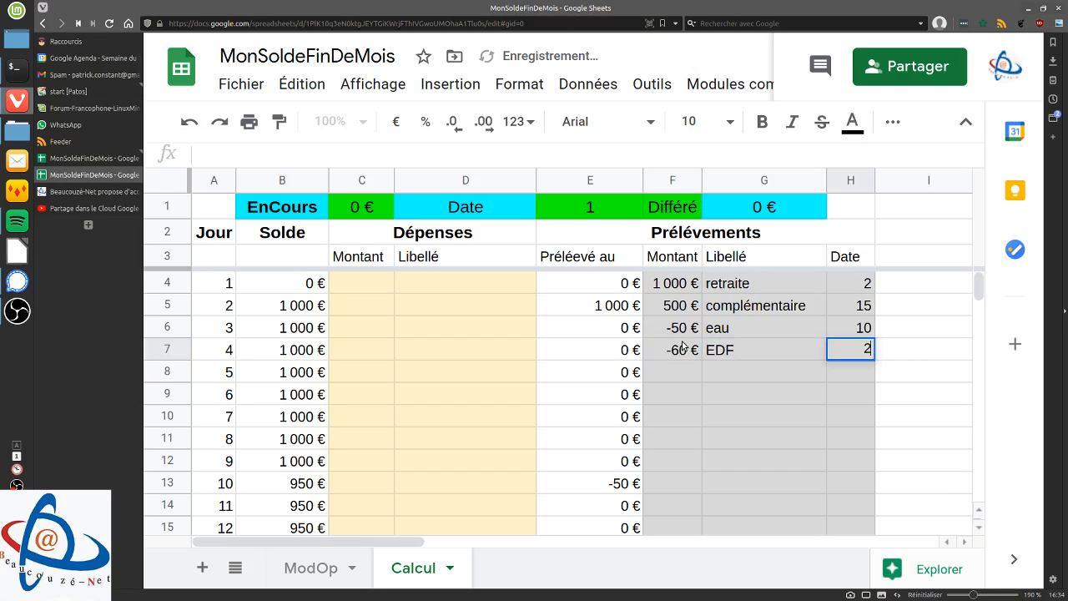
text(0)
key(Return)
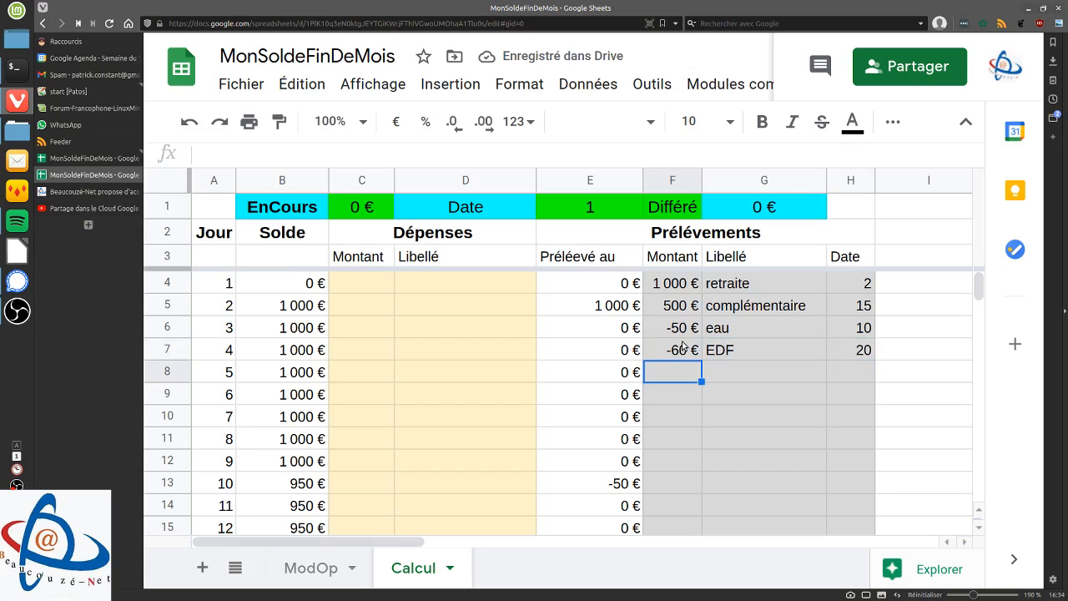
Fill the Prélévements line in row 8 with Montant -100, Libellé "Gaz" and Date 20
text(-100)
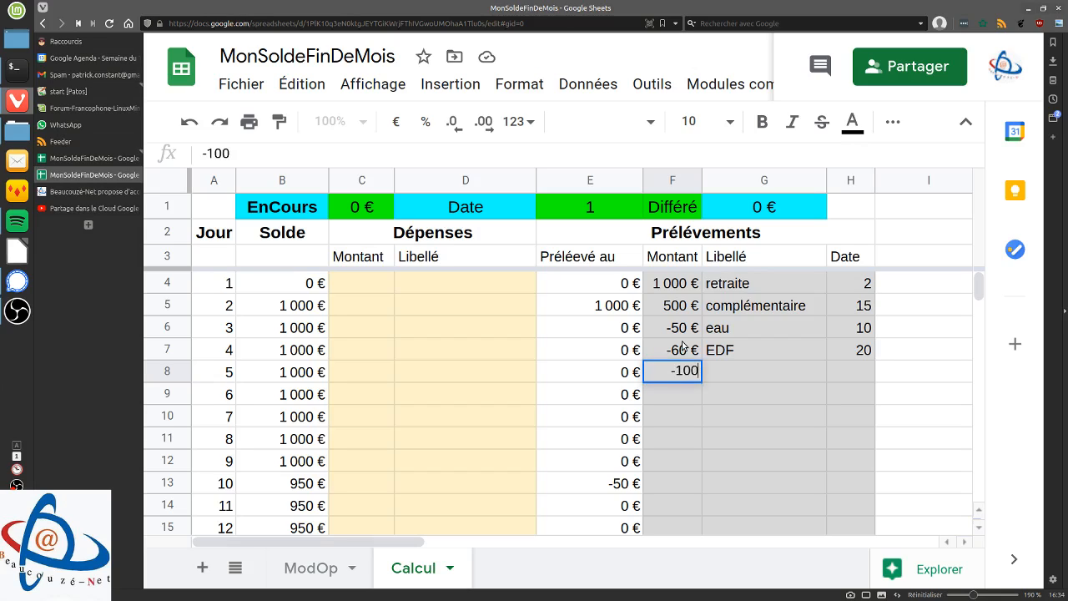
key(Tab)
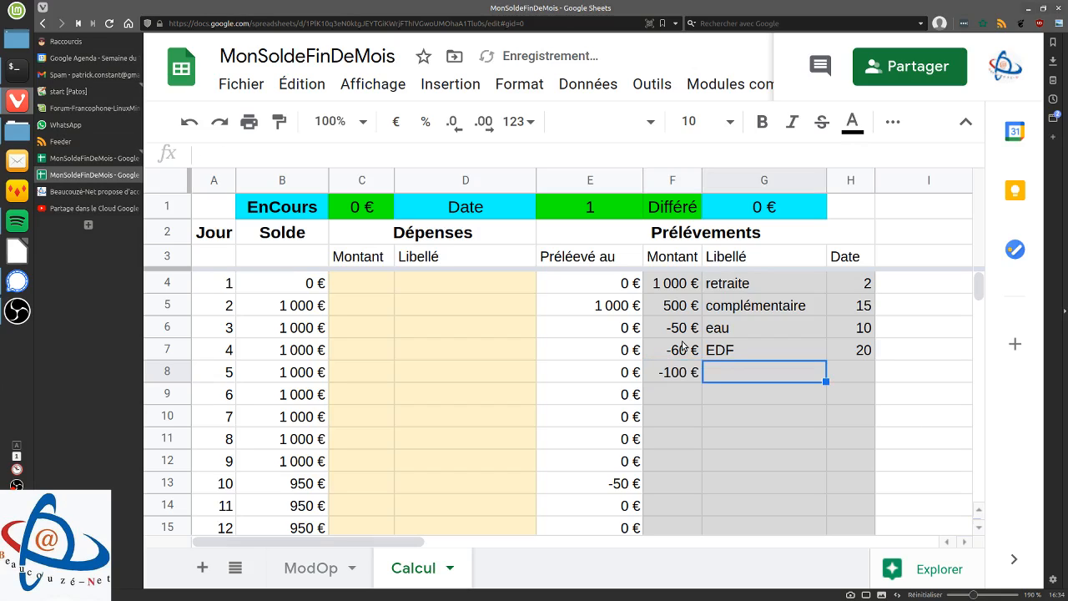
text(Gaz)
key(Tab)
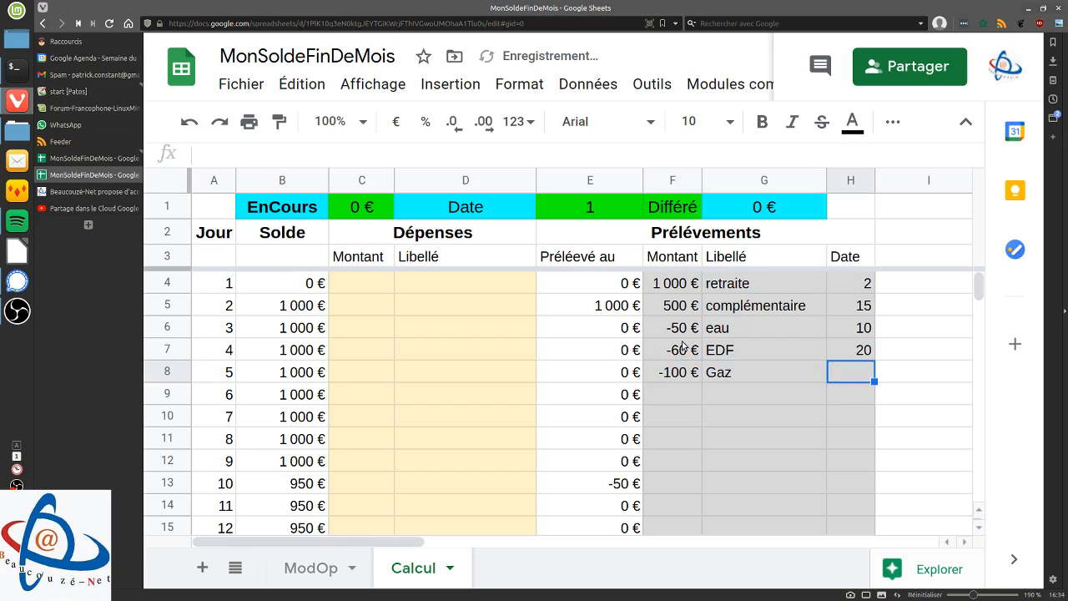
text(20)
key(Return)
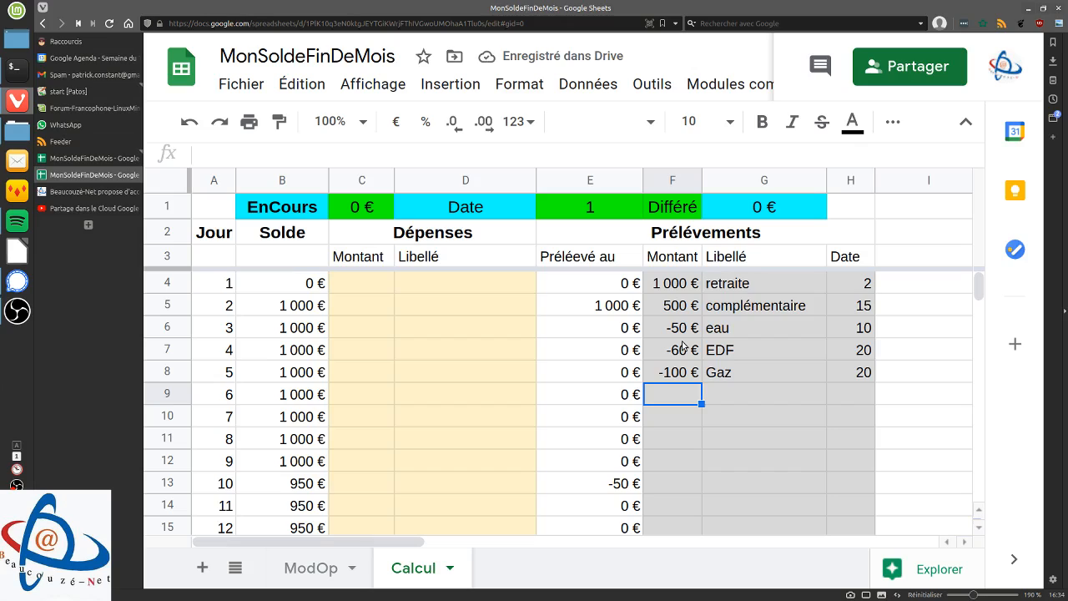
Fill the Prélévements line in row 9 with Montant -250, Libellé "Crédit auto" and Date 5
text(-250)
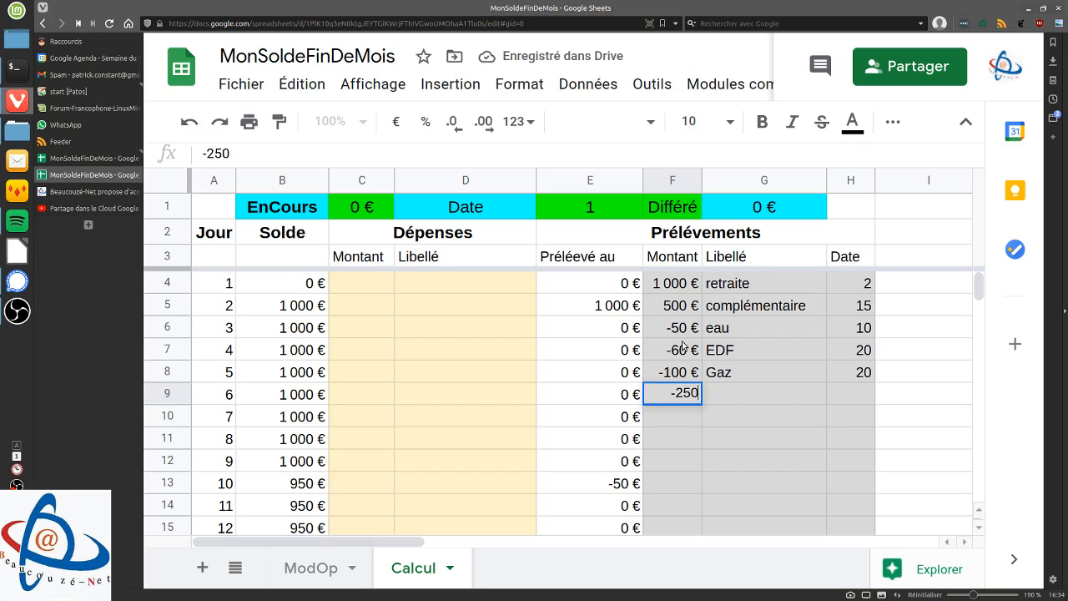
key(Tab)
text(Créd)
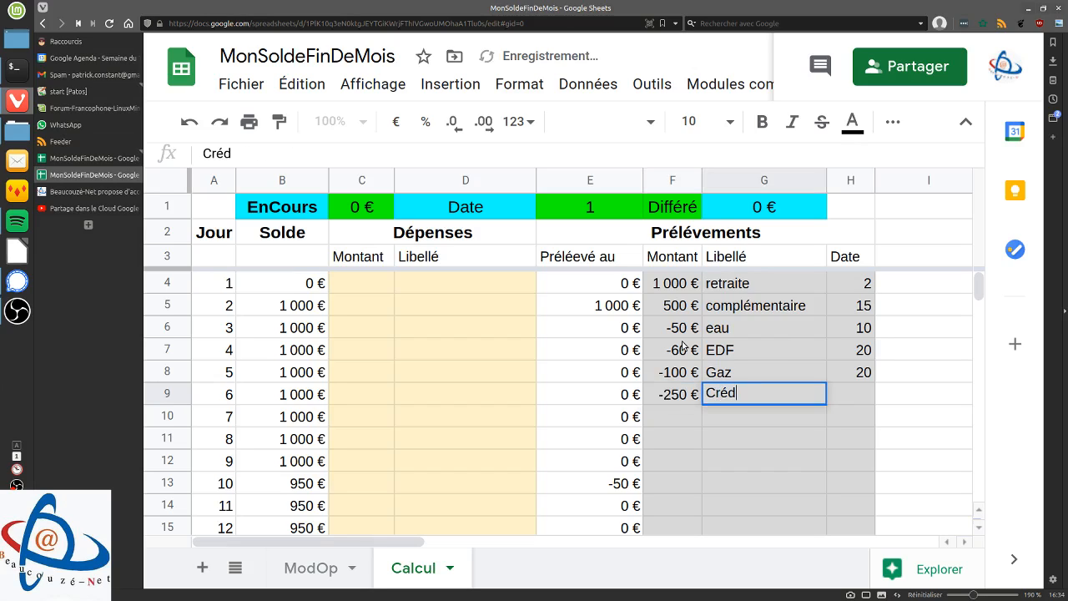
text(it auto)
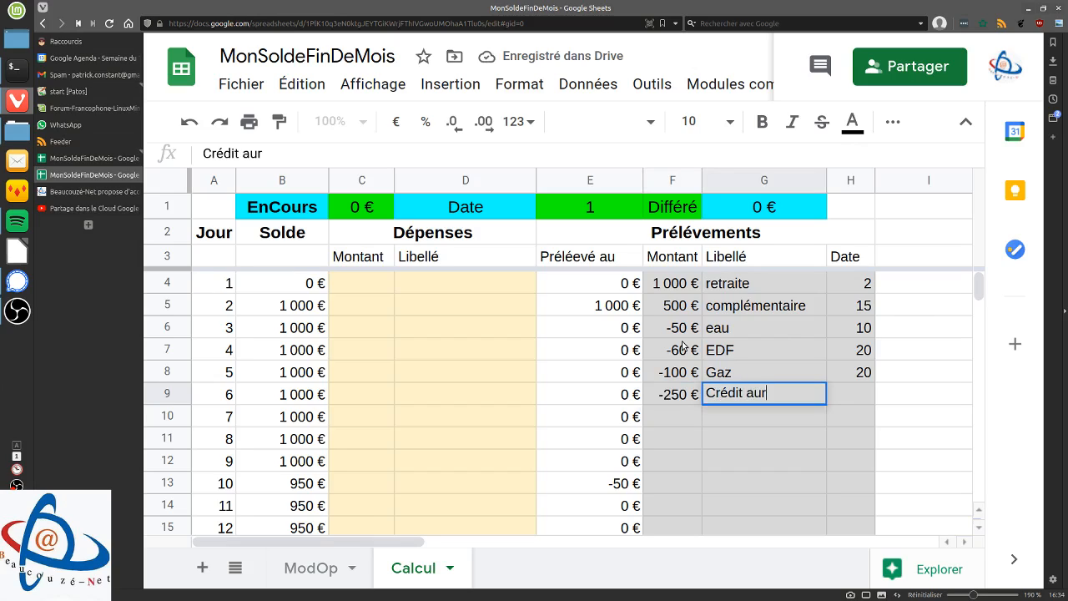
key(Tab)
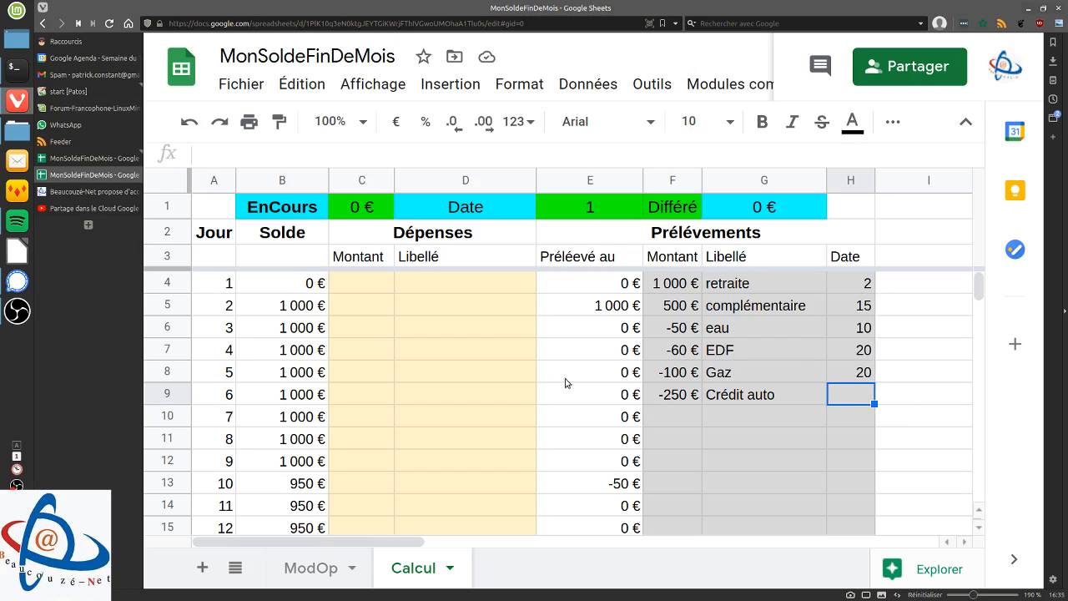
text(5)
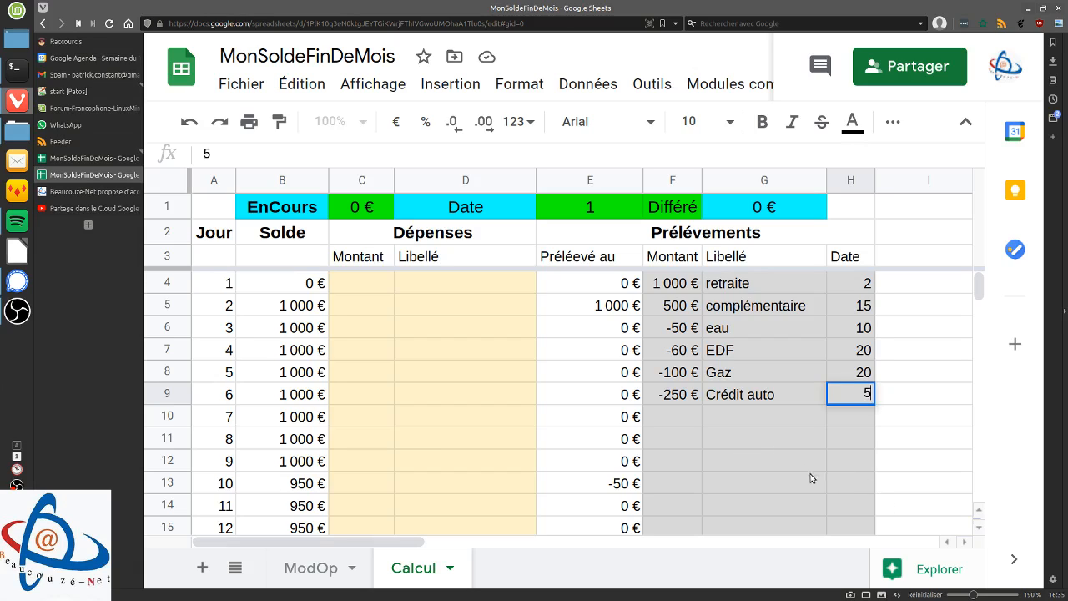
key(Return)
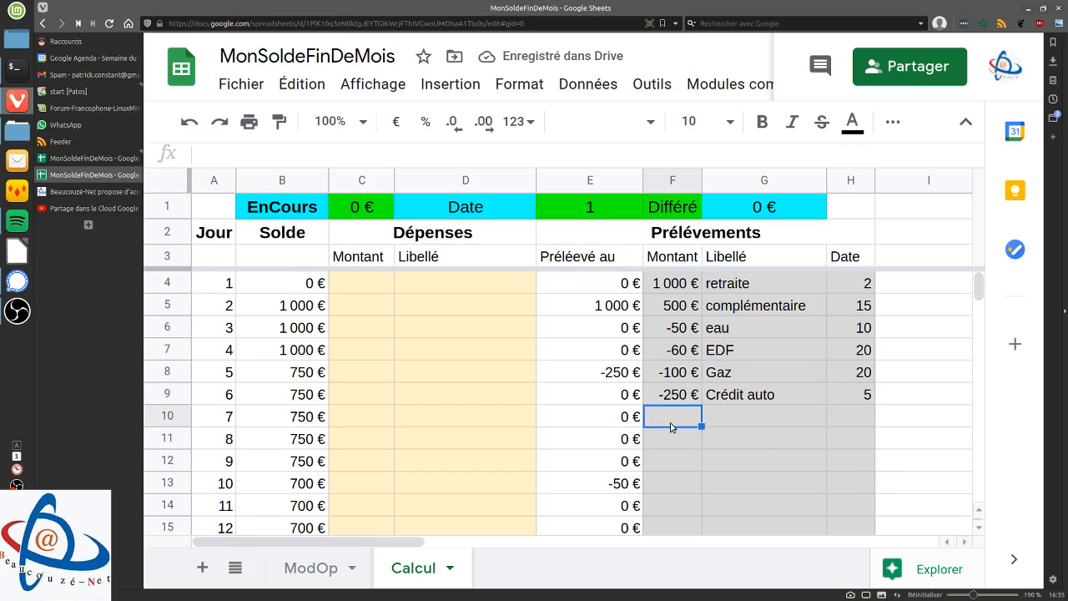
Fill the Prélévements line in row 10 with Montant -75, Libellé "Mutuelle" and Date 8
text(-)
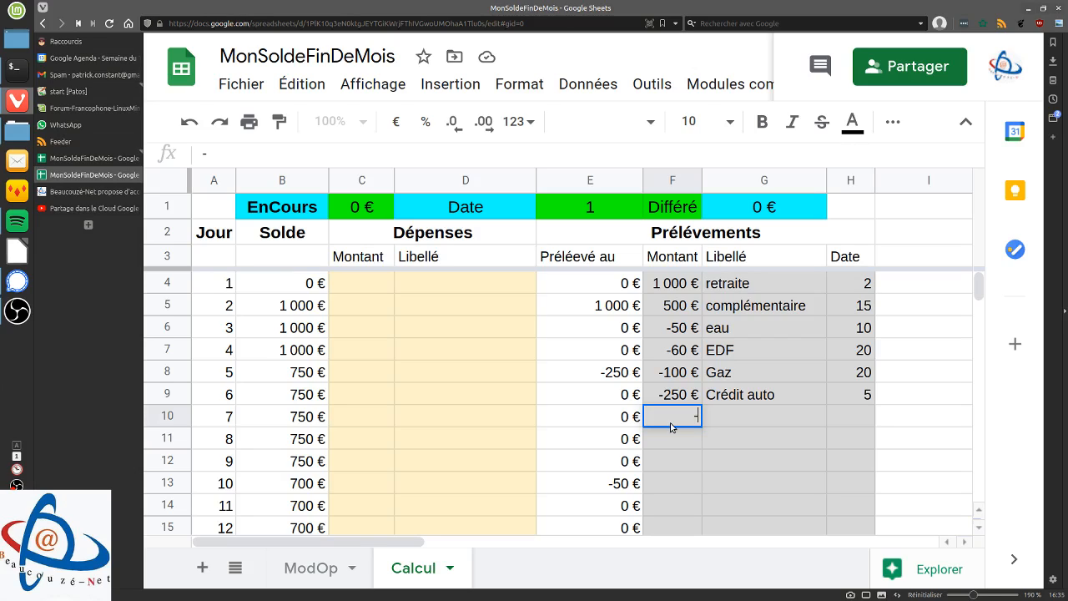
text(8)
key(BackSpace)
text(75)
key(Tab)
text(Mu)
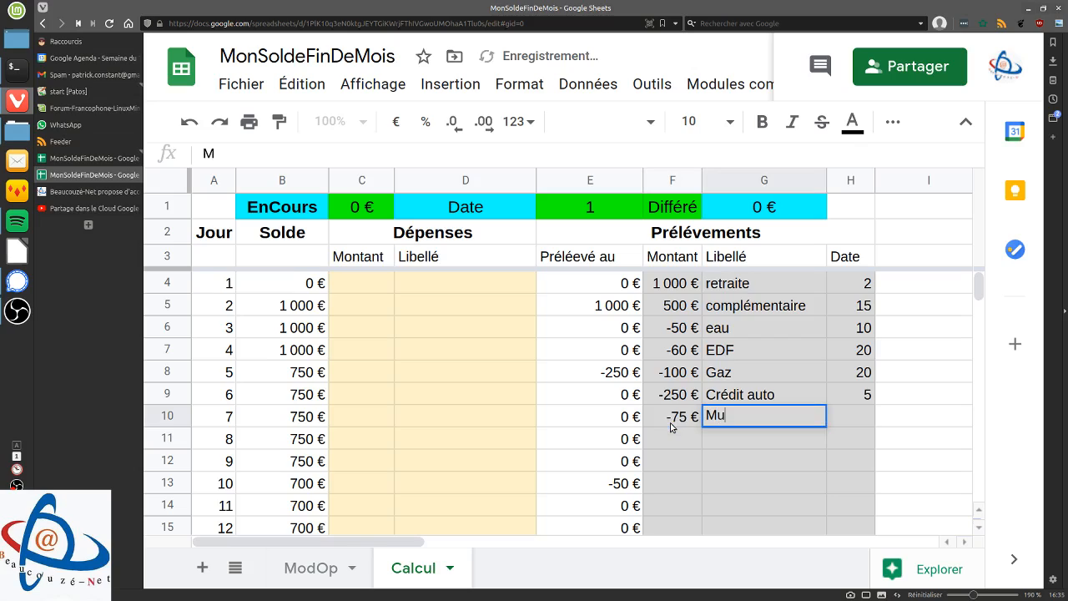
text(te=uell)
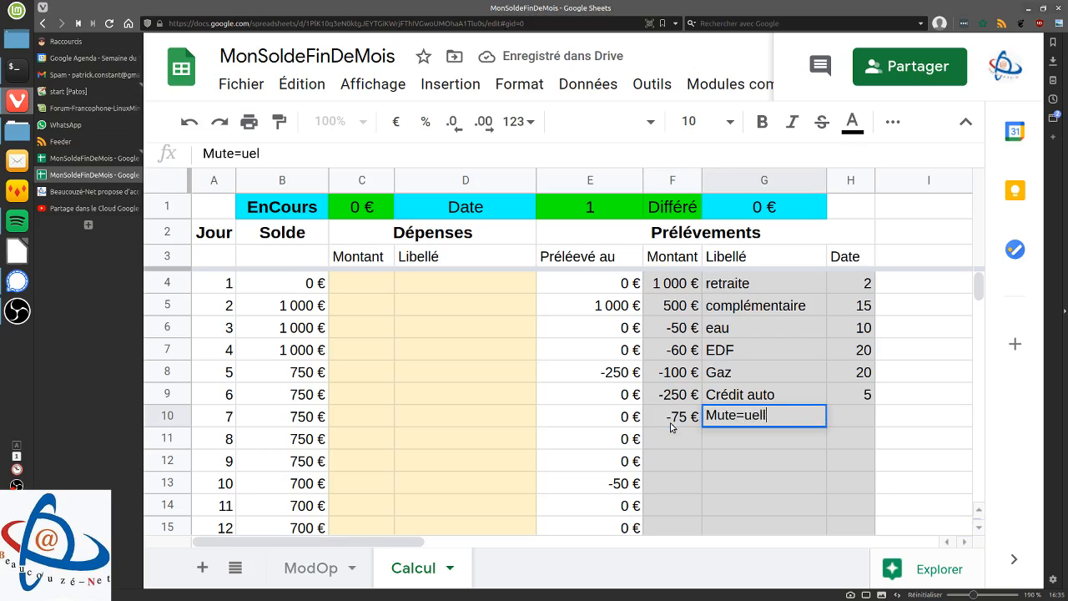
key(BackSpace)
key(BackSpace)
key(BackSpace)
key(BackSpace)
key(BackSpace)
key(BackSpace)
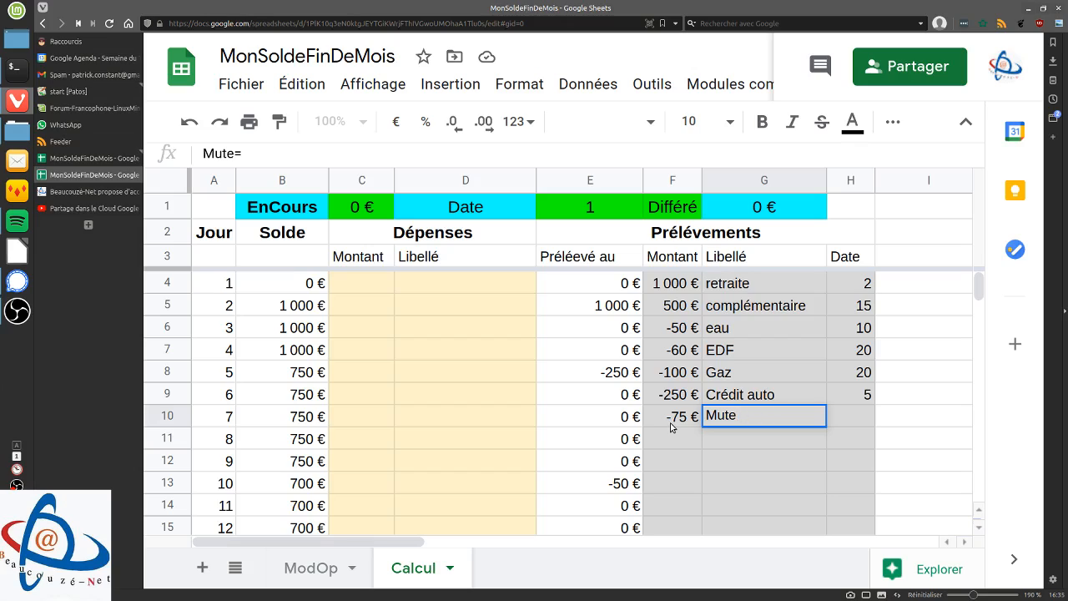
text(uelle)
key(Tab)
text(10)
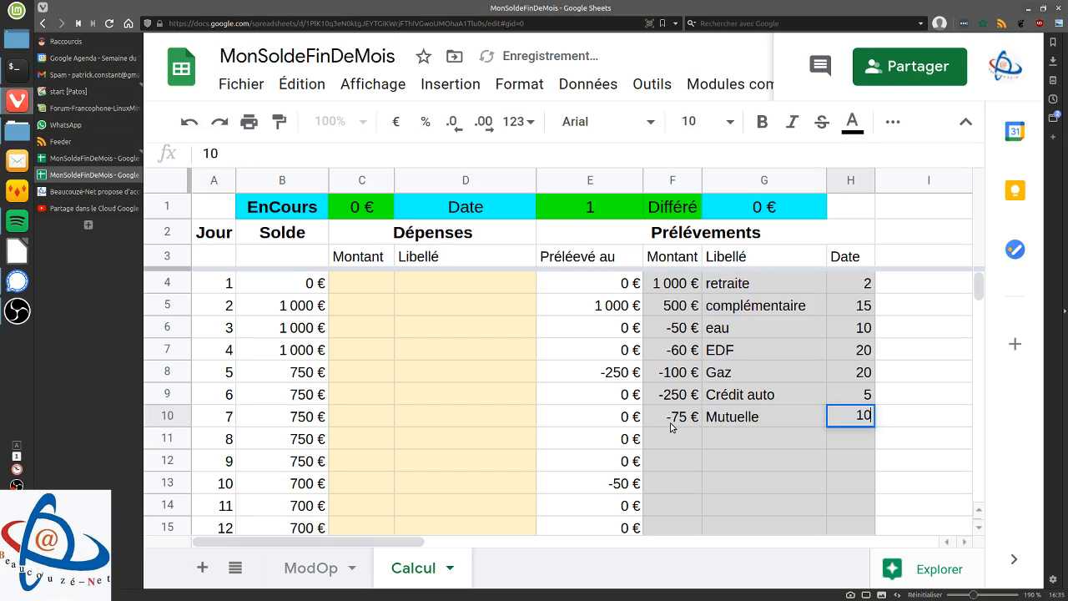
key(BackSpace)
key(BackSpace)
text(8)
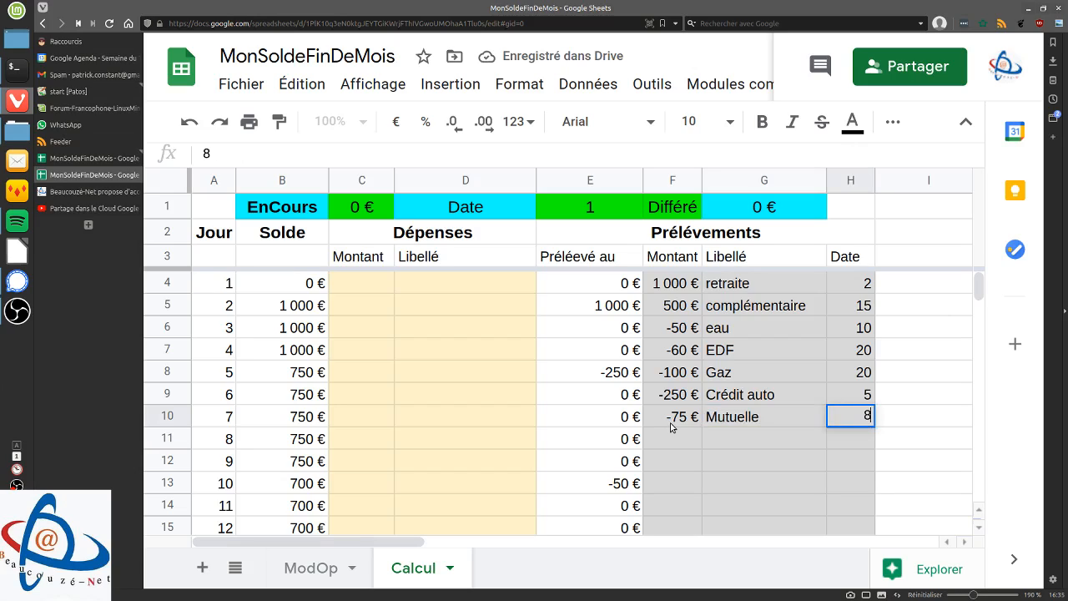
key(Return)
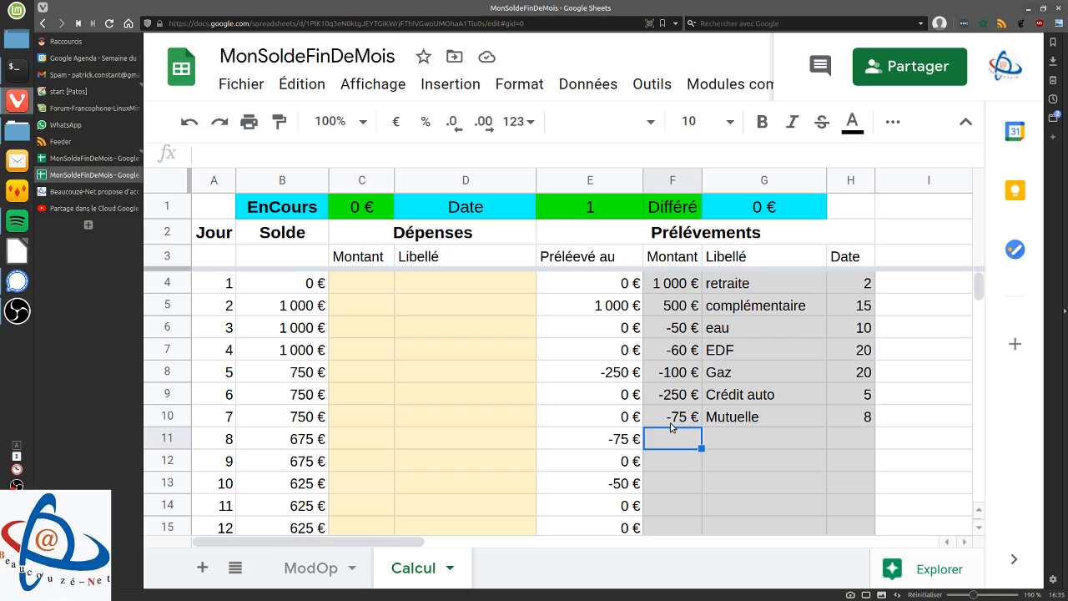
Fill the Prélévements line in row 11 with Montant -90, Libellé "Impôts fonciers" and Date 15
text(-90)
key(Tab)
key(Return)
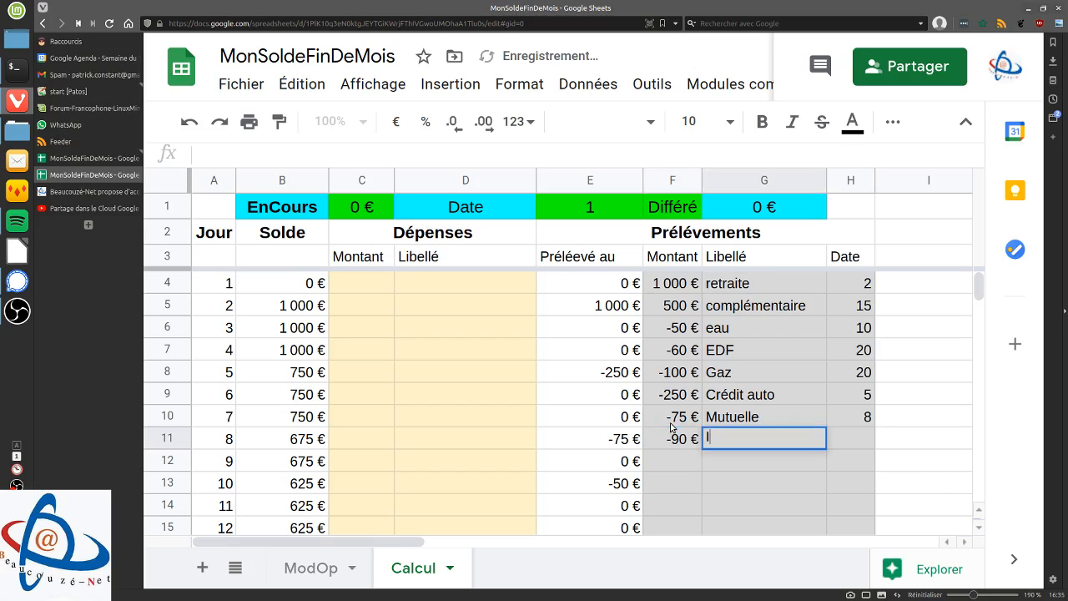
text(Imp)
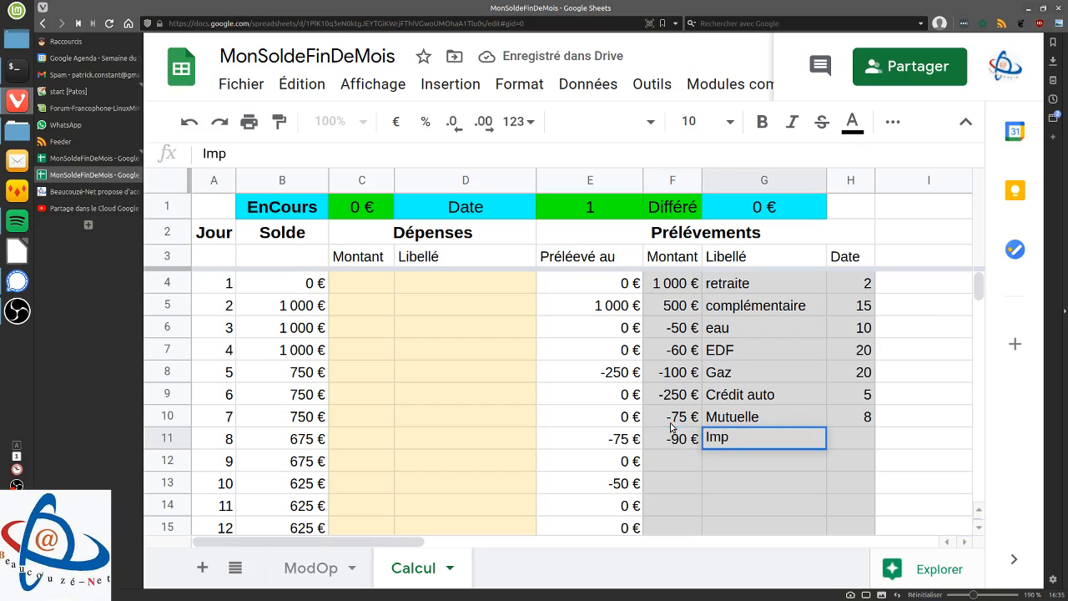
text(ôts fonciers)
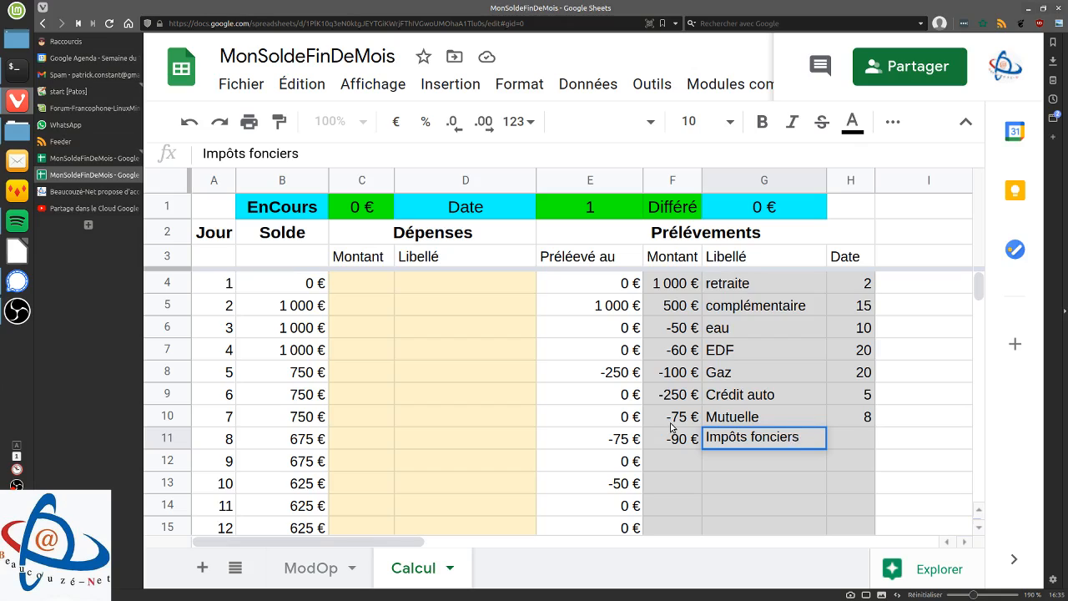
key(Tab)
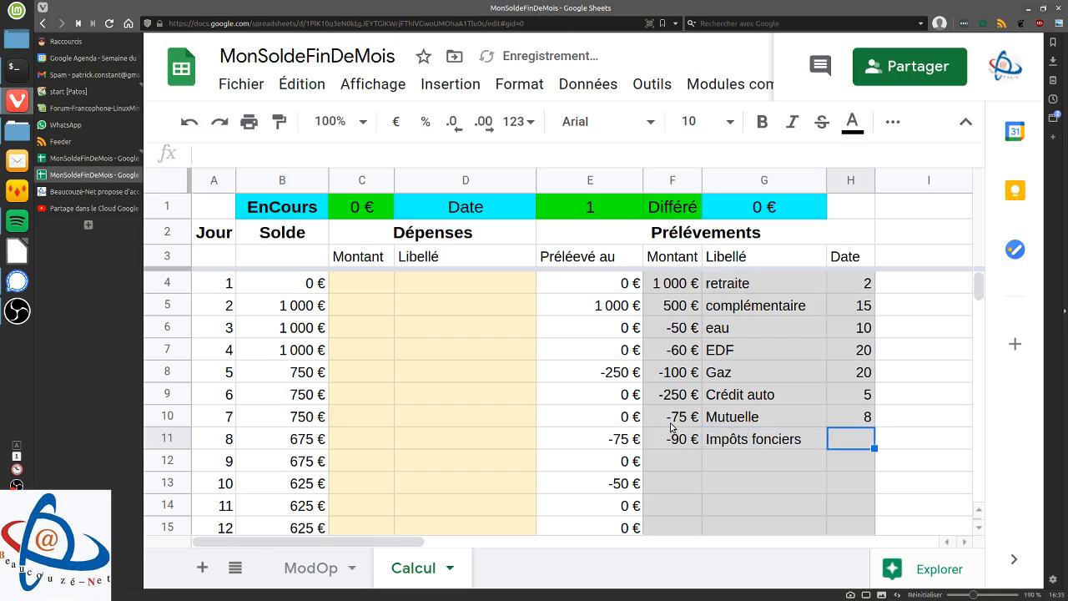
text(15)
key(Return)
key(Left)
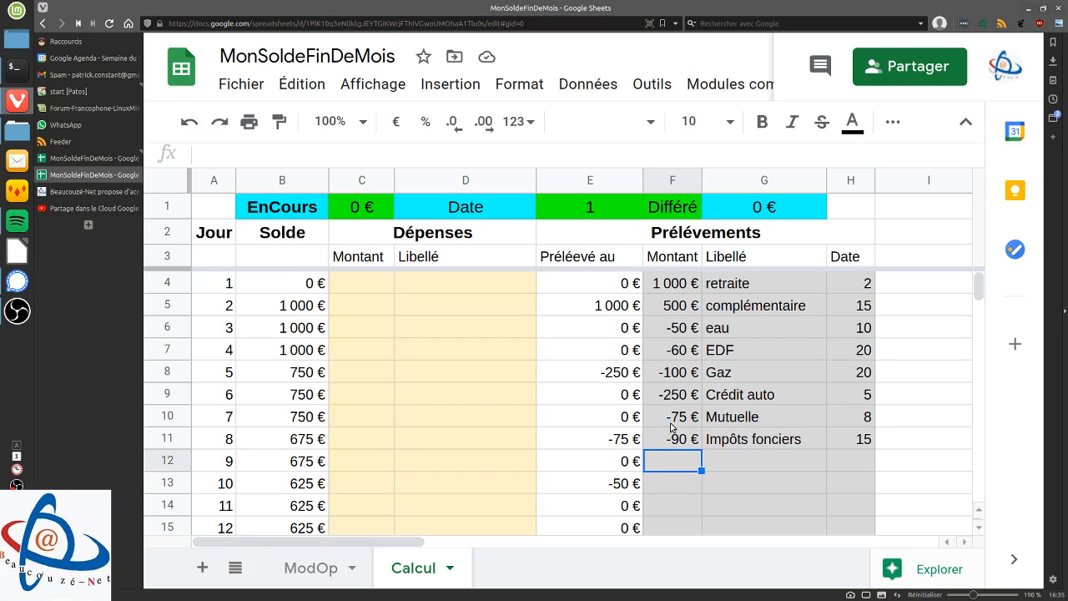
Fill the Prélévements line in row 12 with Montant -50, Libellé "Orange Box" and Date 25
text(-50)
key(Tab)
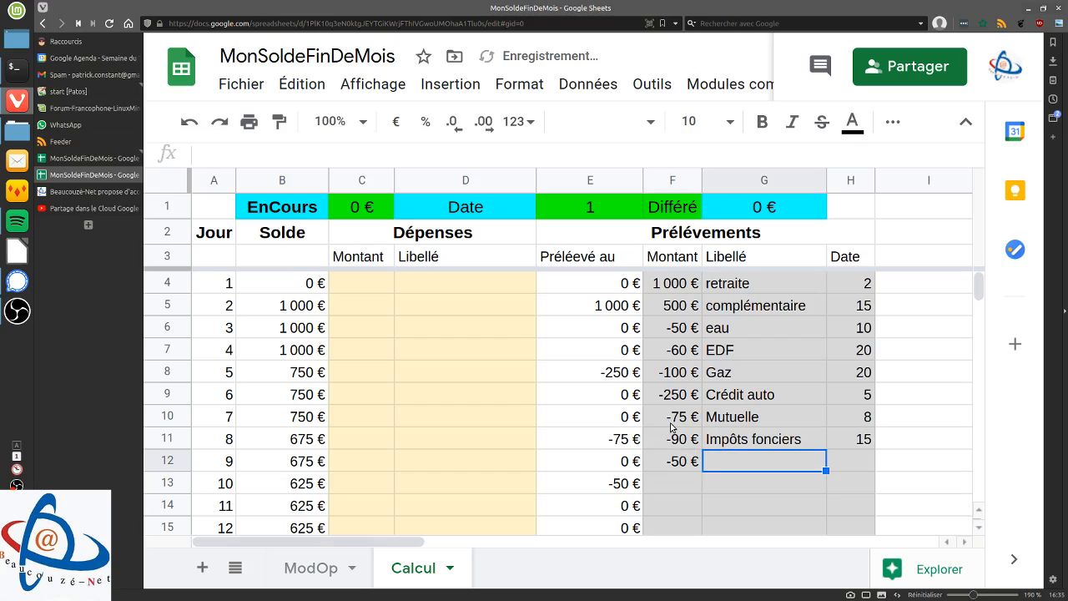
text(Ora)
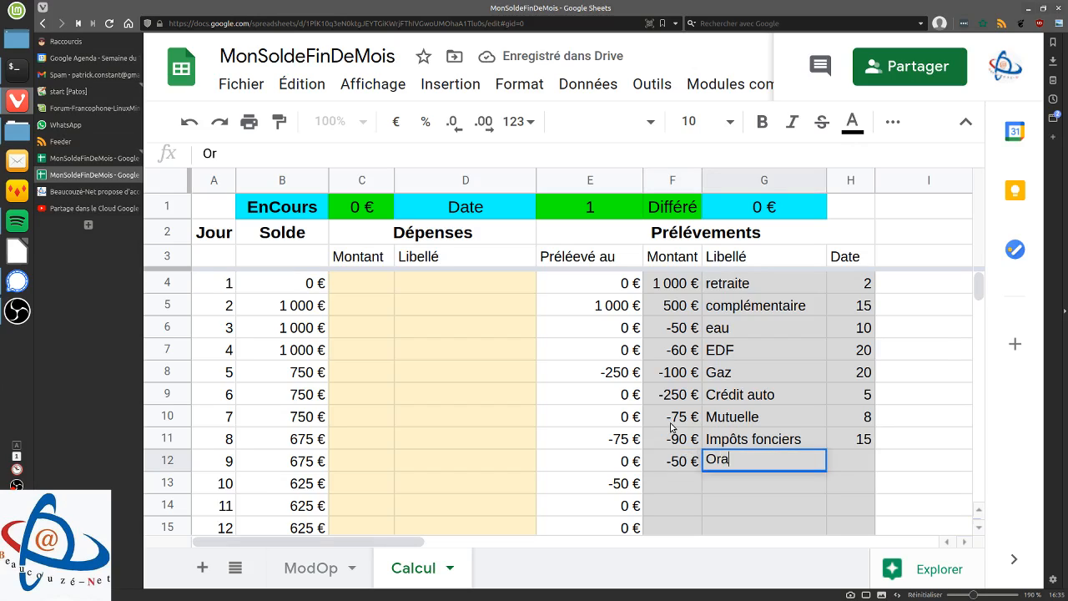
text(nge Box)
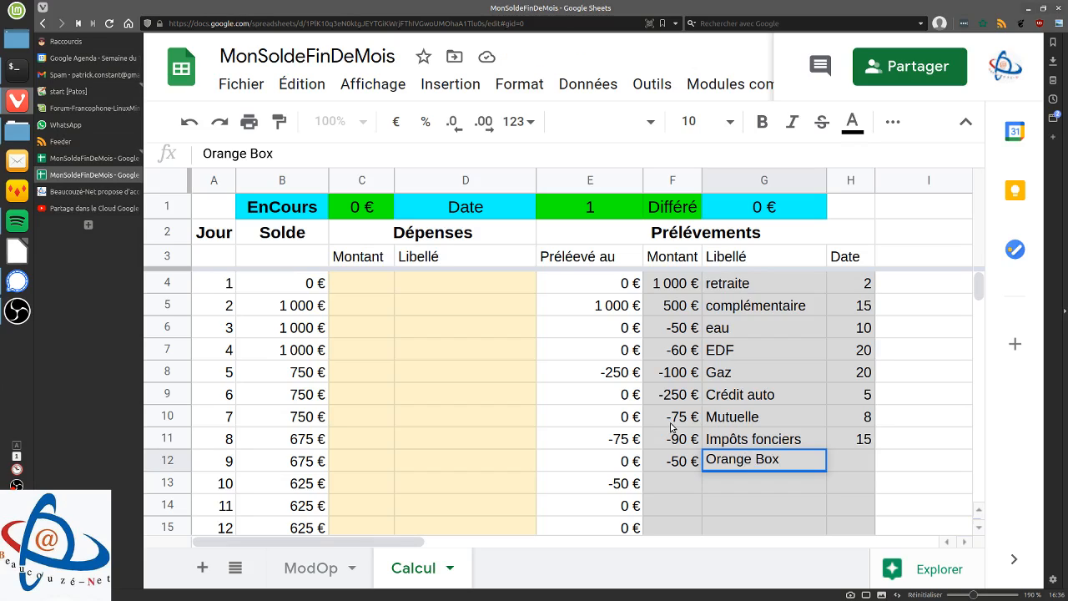
key(Tab)
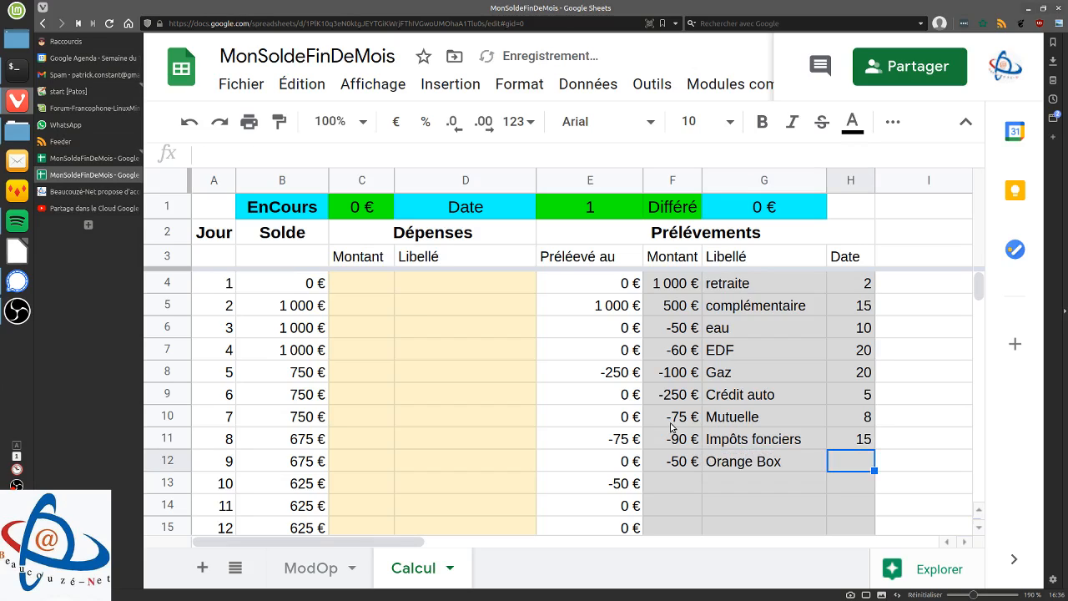
text(15)
key(BackSpace)
key(BackSpace)
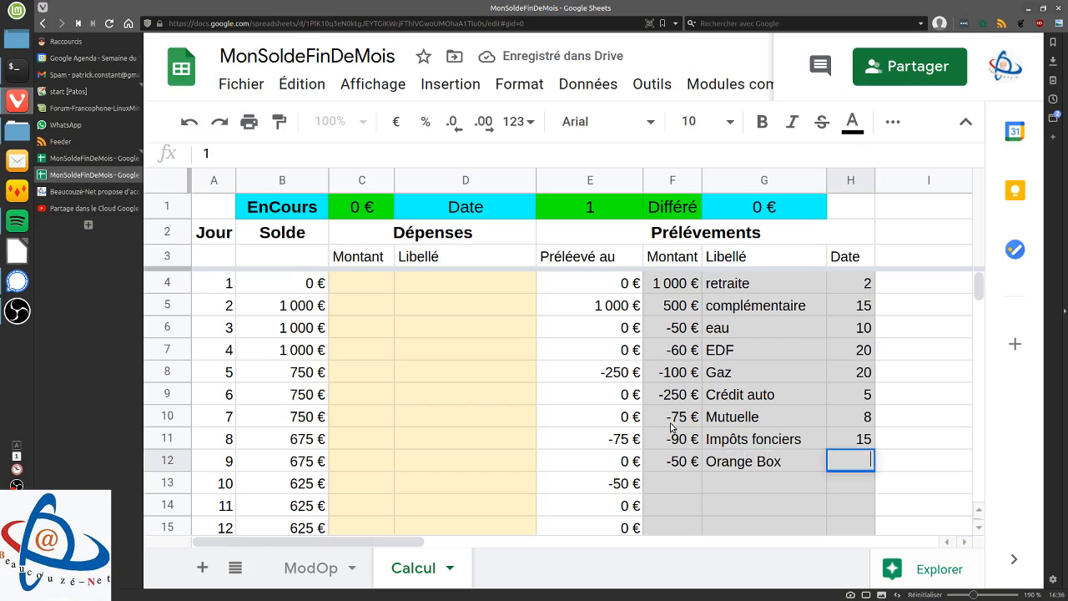
text(25)
key(Return)
key(Left)
key(Right)
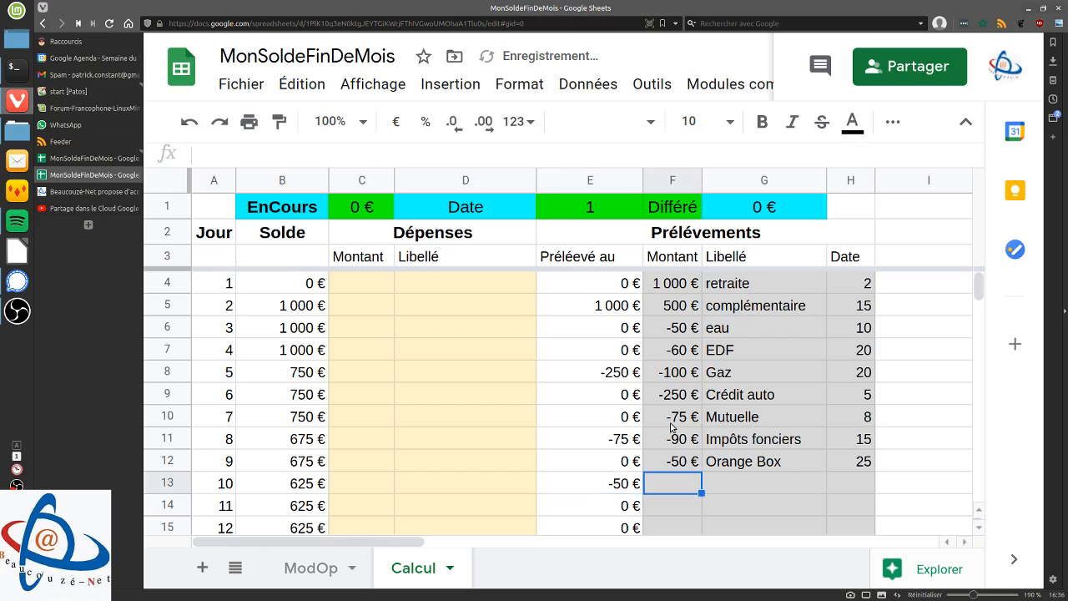
Fill the Prélévements line in row 13 with Montant -20, Libellé "Mobile" and Date 25
text(-20)
key(Tab)
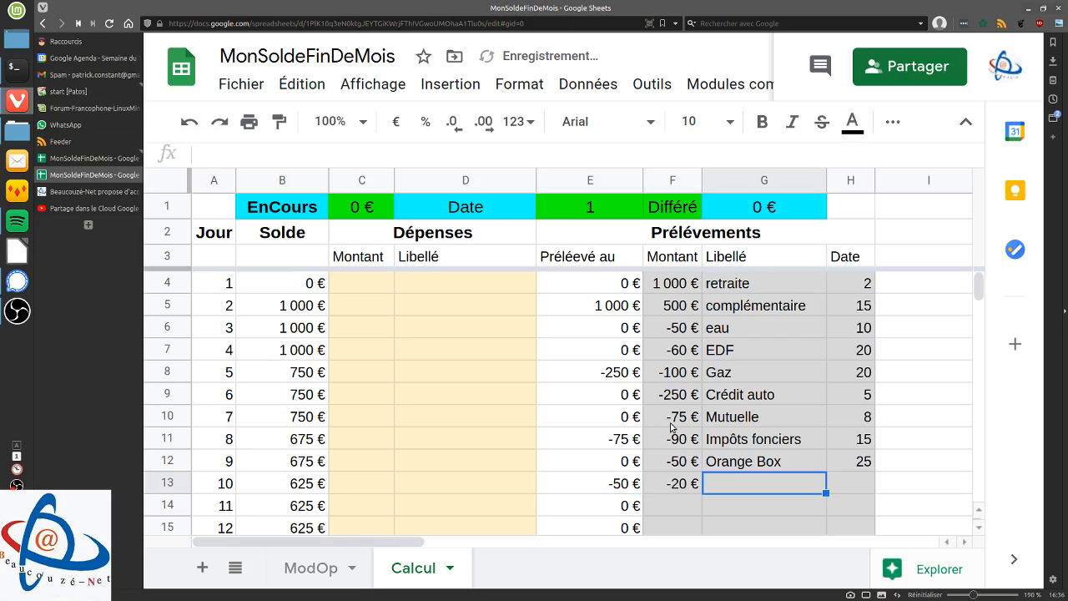
text(Mobile)
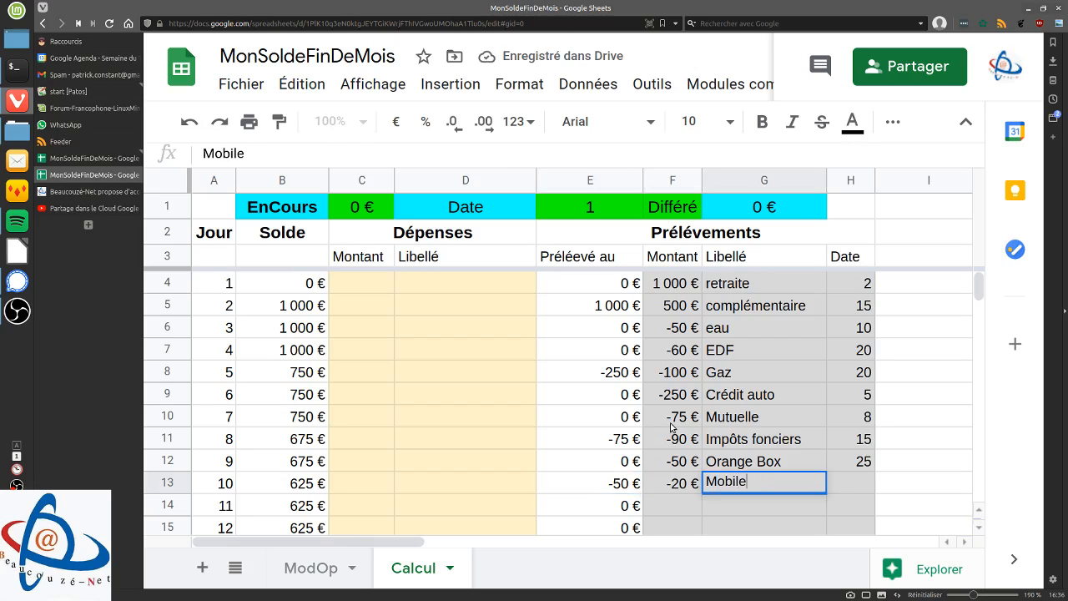
key(Tab)
text(25)
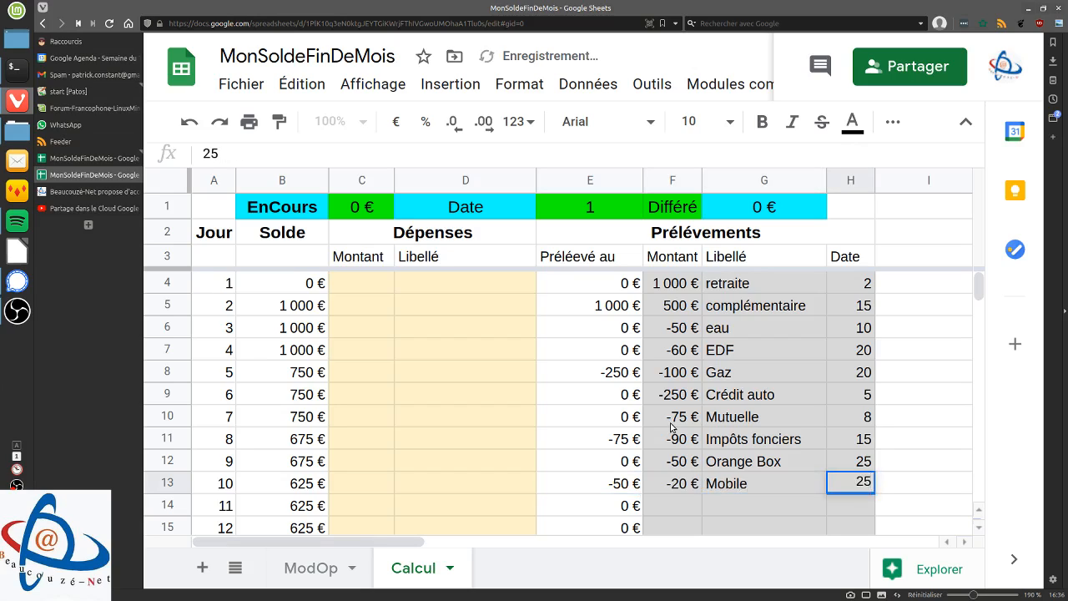
key(Return)
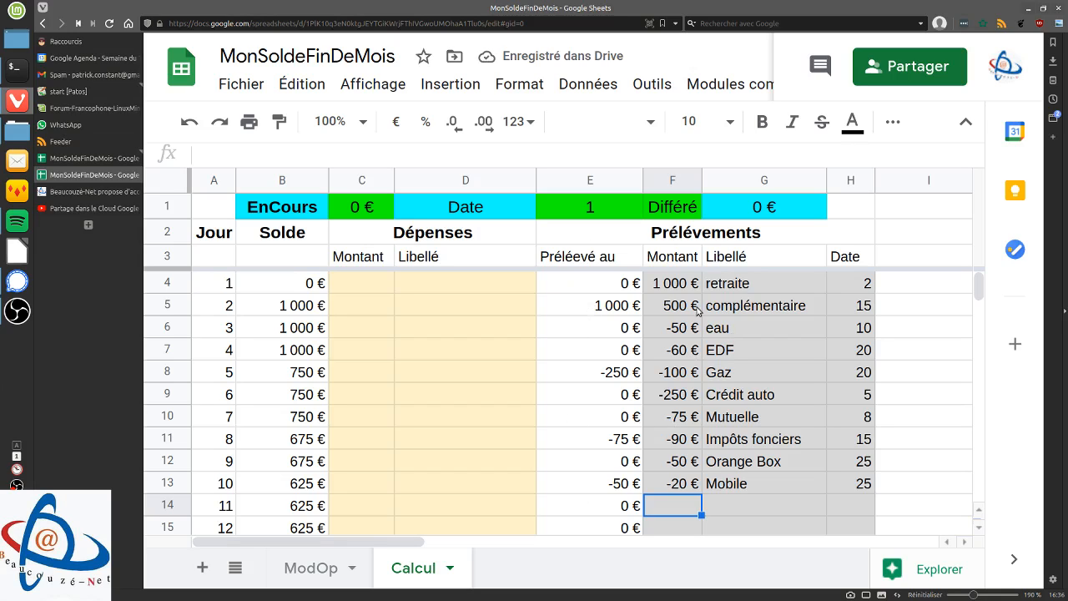
Examine the daily Solde column and the Préléevé au formulas in E5 and E18 against day cell A18 and the Prélévements list
scroll(607, 464, down, 5)
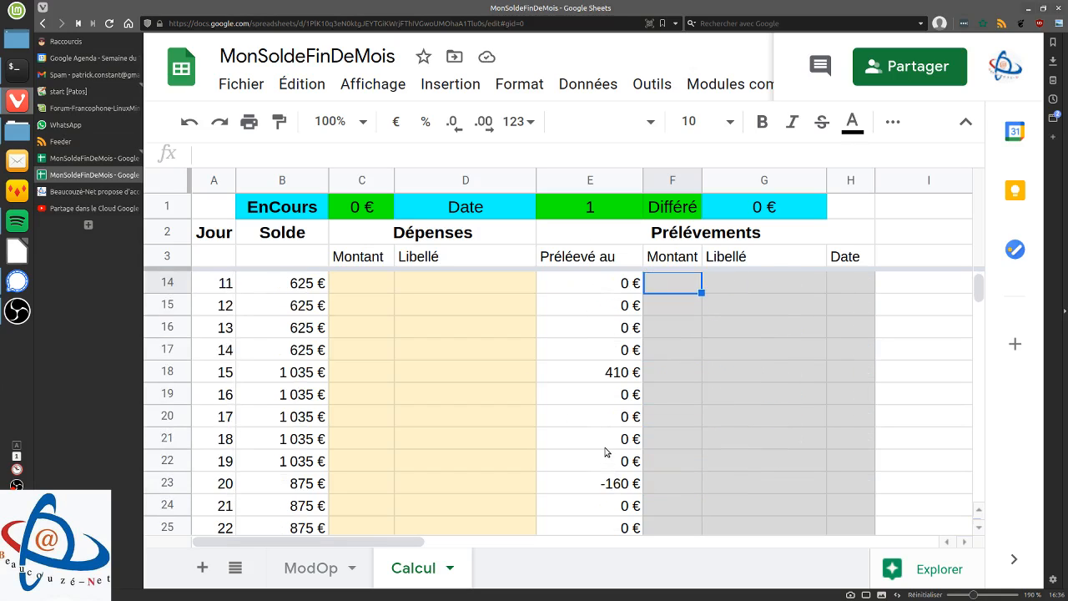
scroll(604, 434, up, 3)
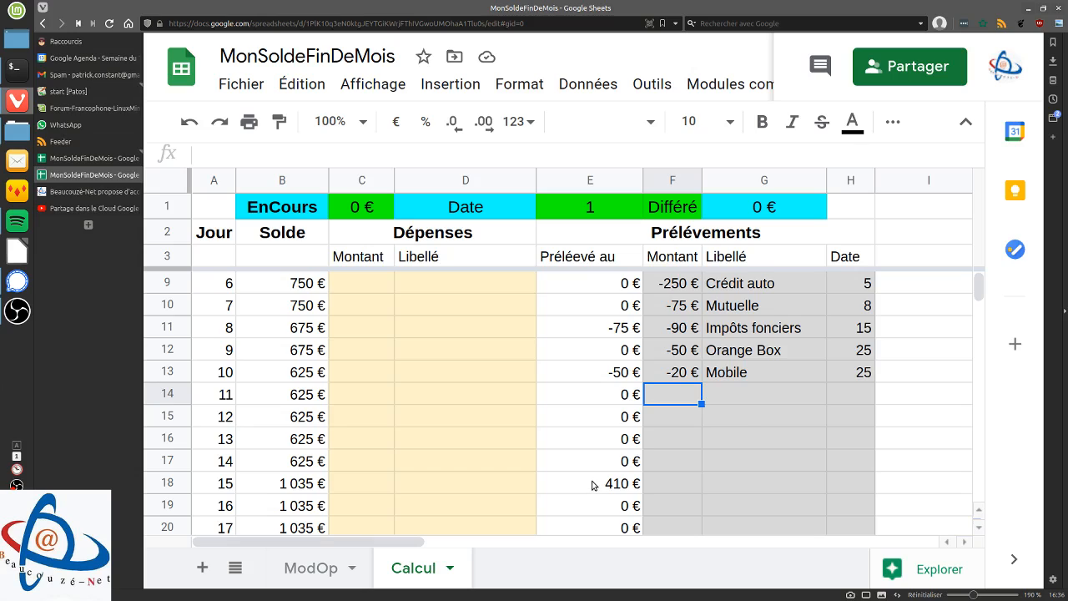
scroll(593, 485, up, 3)
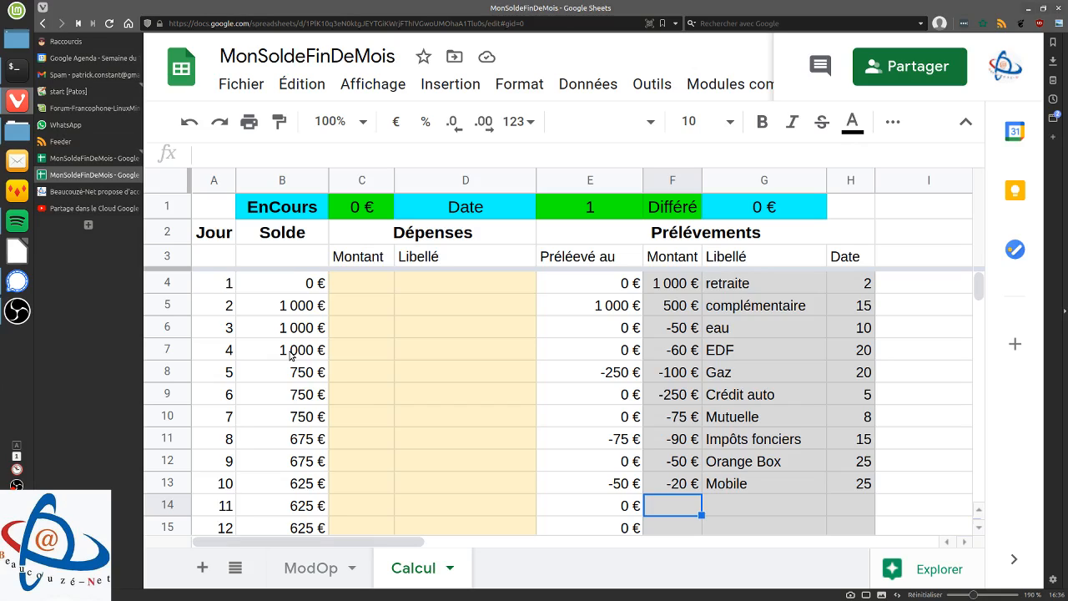
click(582, 306)
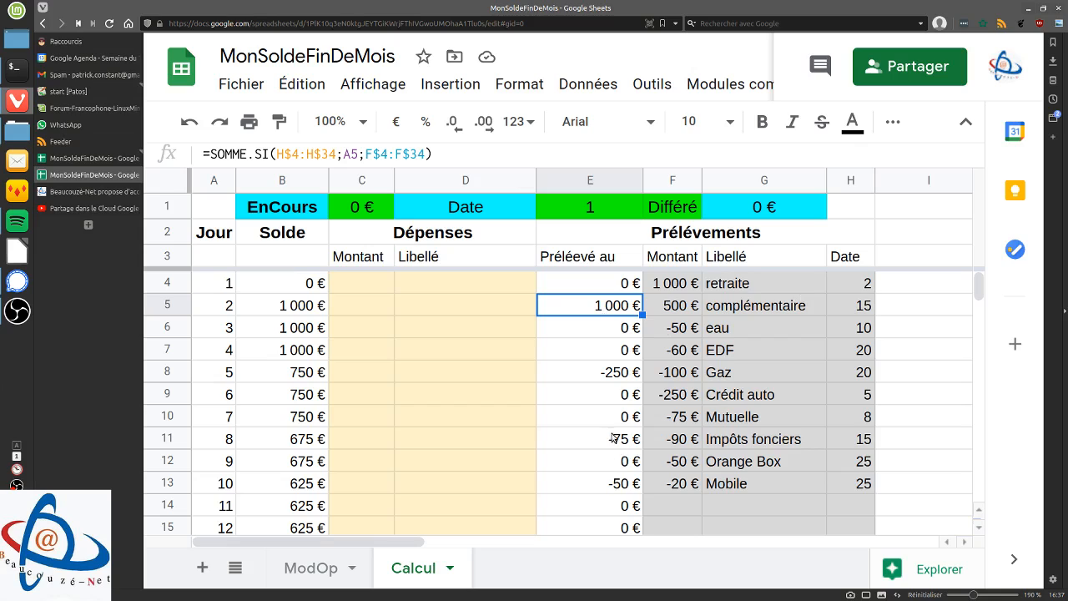
scroll(615, 439, down, 3)
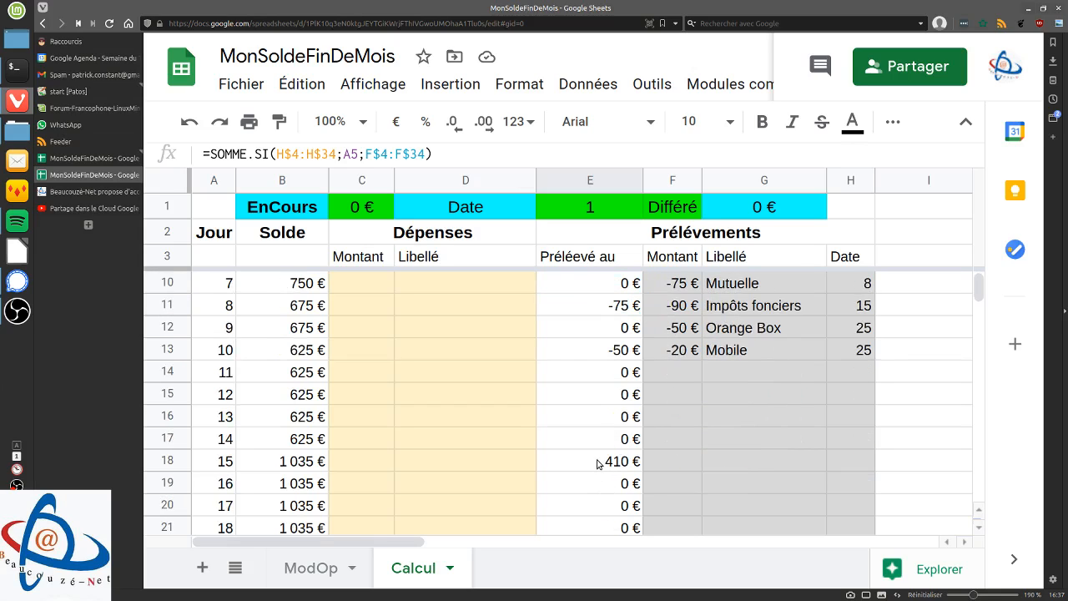
click(598, 464)
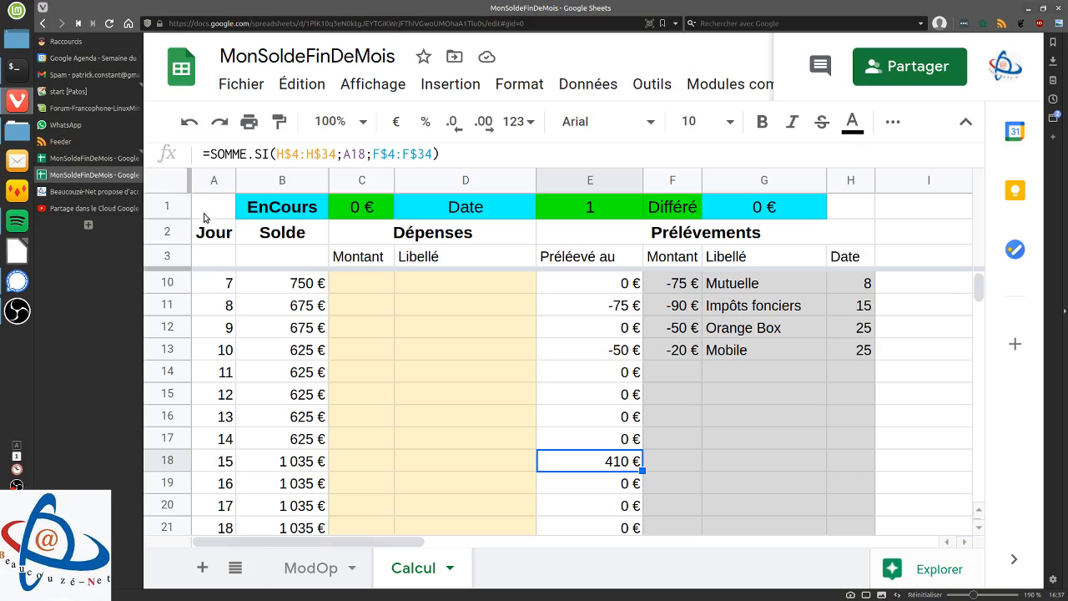
click(215, 464)
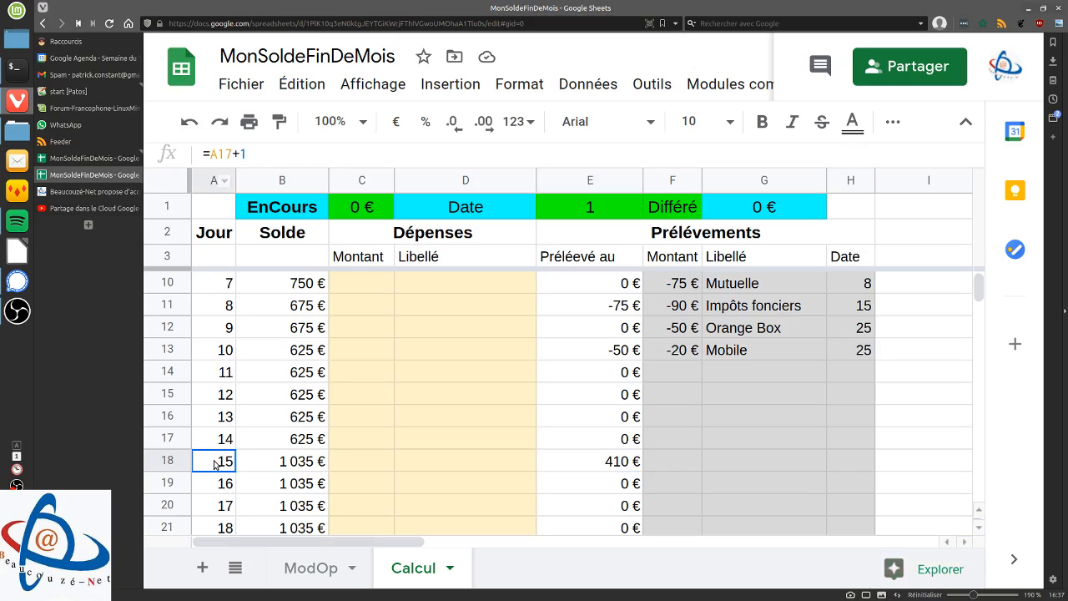
click(588, 462)
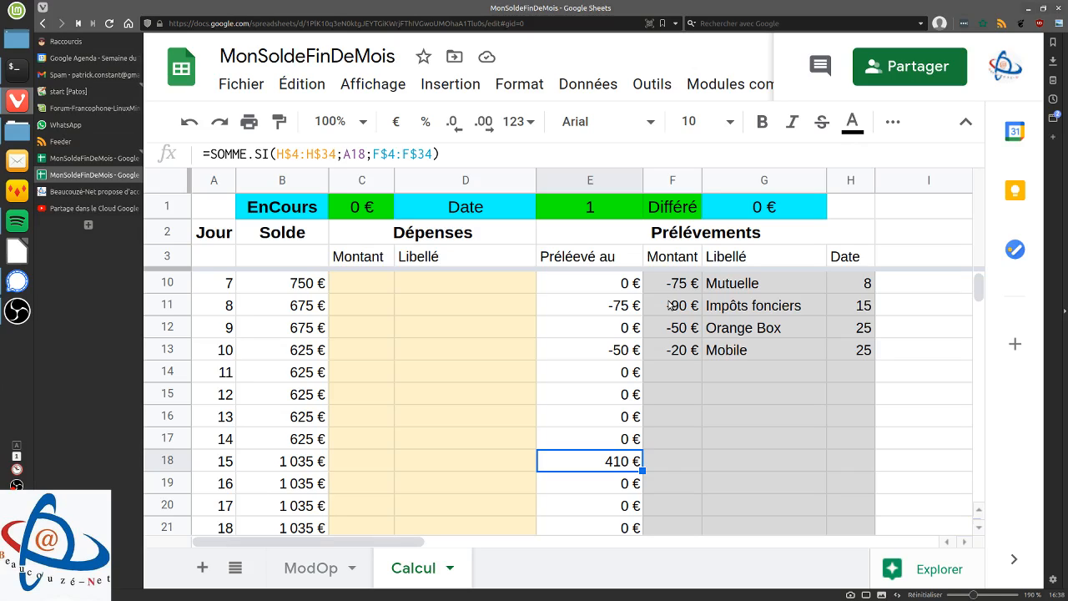
scroll(589, 301, up, 3)
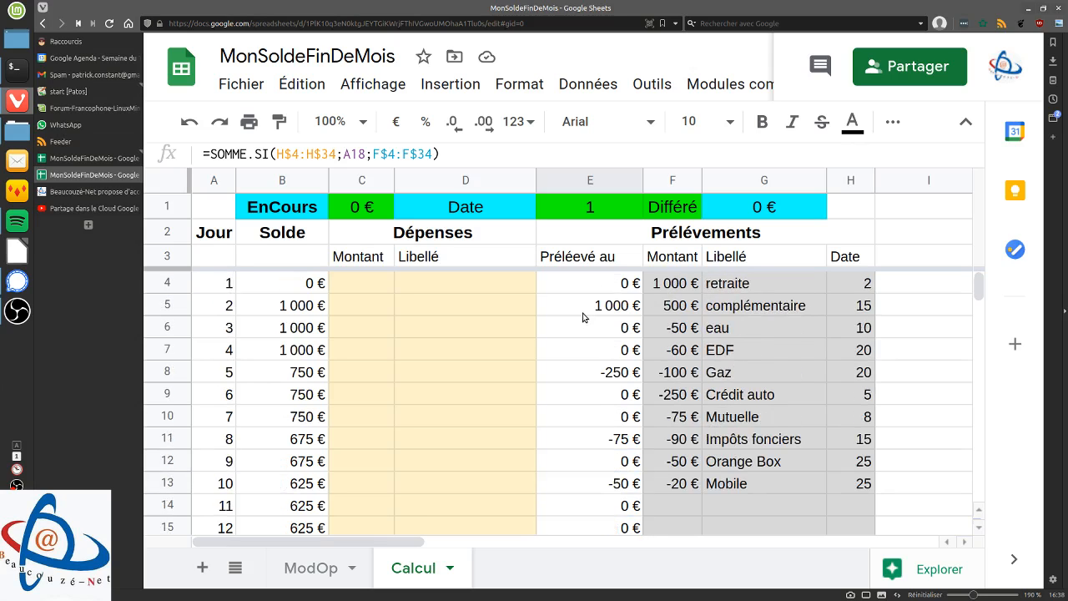
scroll(829, 345, down, 5)
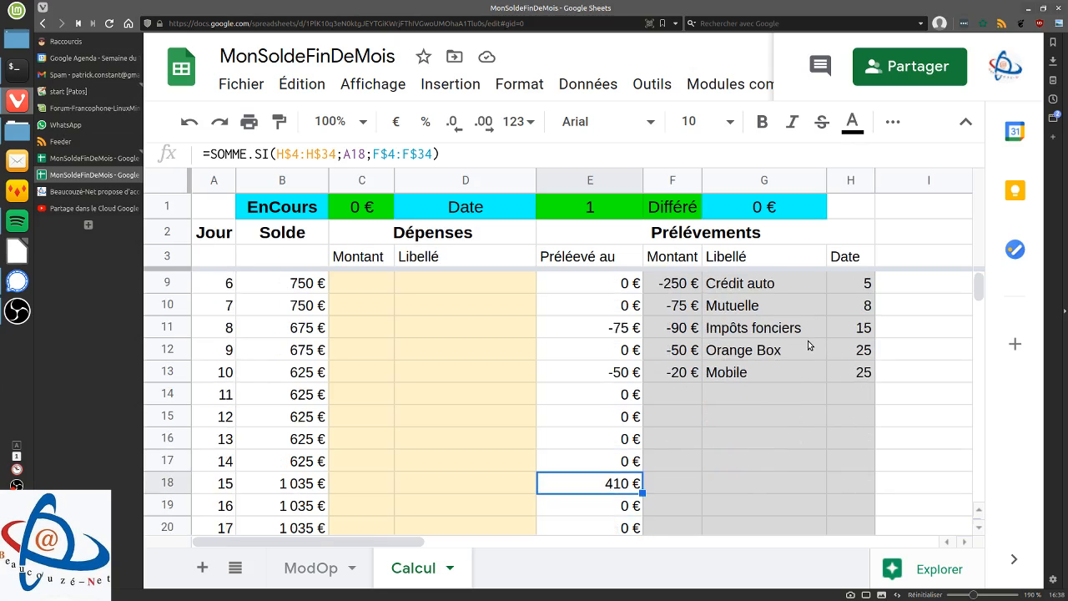
scroll(799, 351, up, 3)
scroll(793, 347, up, 2)
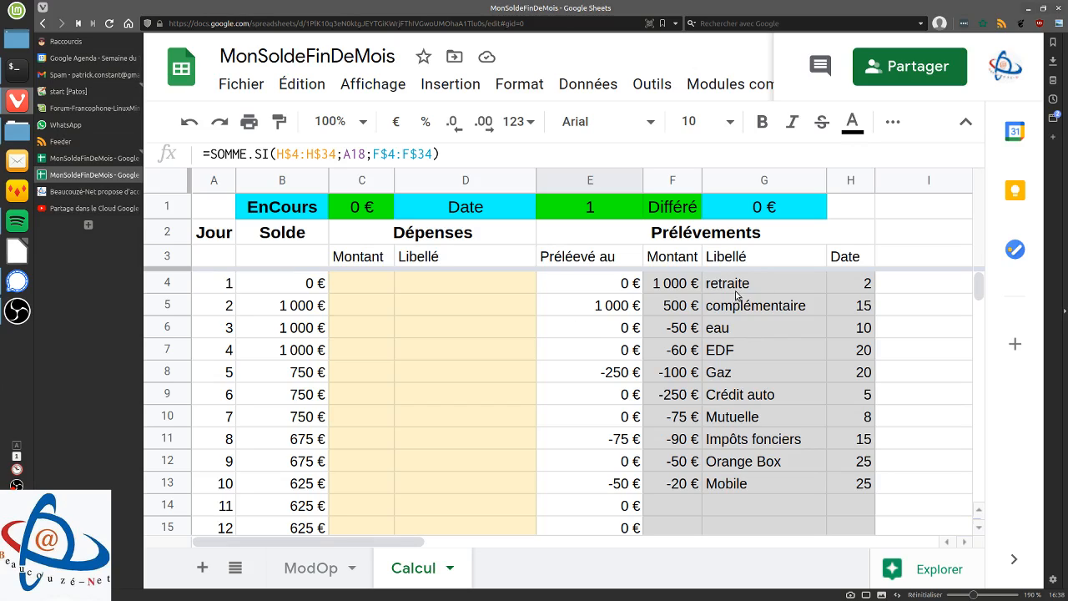
scroll(551, 372, down, 3)
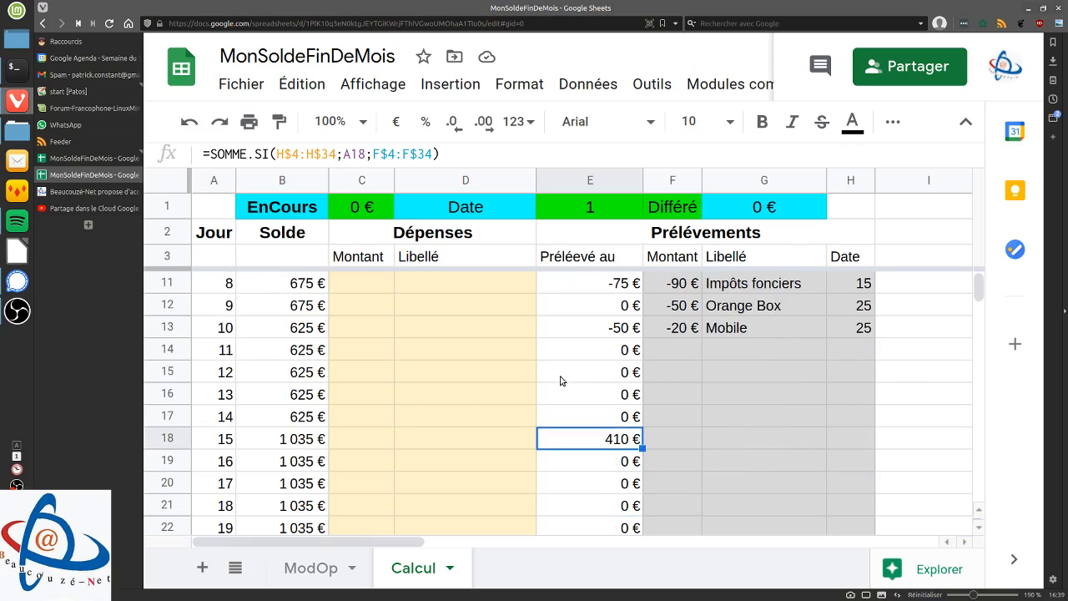
Enter a Dépenses line for day 5 in row 8 with Montant -100 and Libellé "Courses"
scroll(576, 392, up, 3)
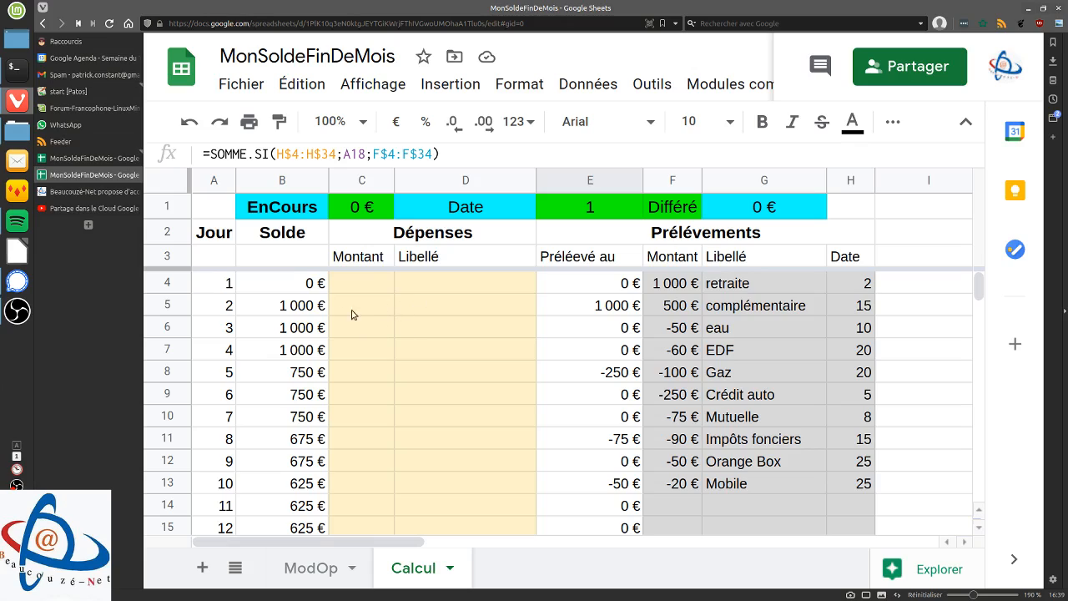
click(361, 374)
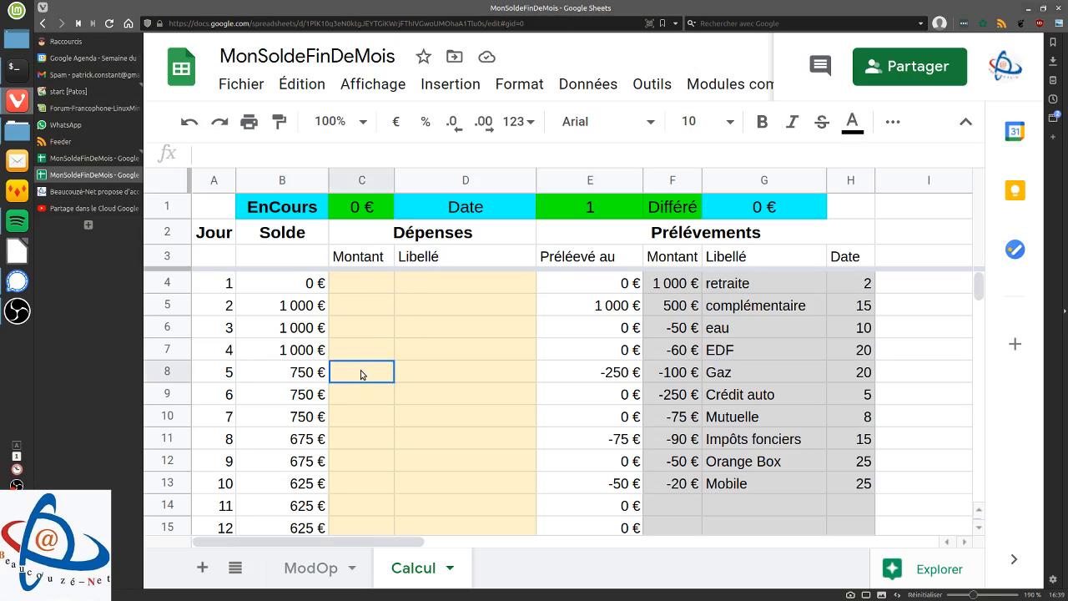
text(-100)
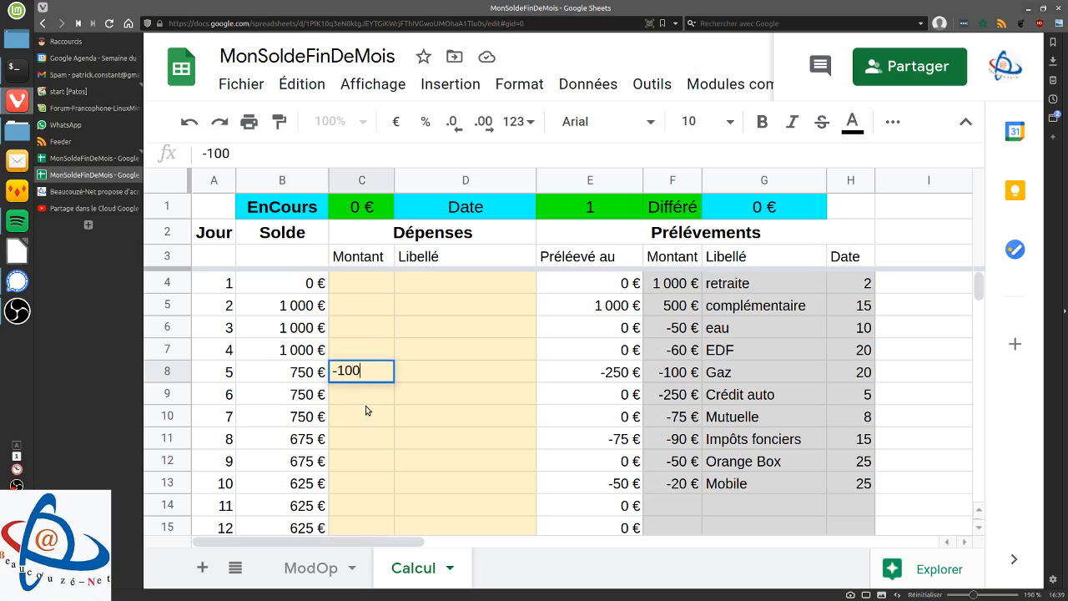
key(Tab)
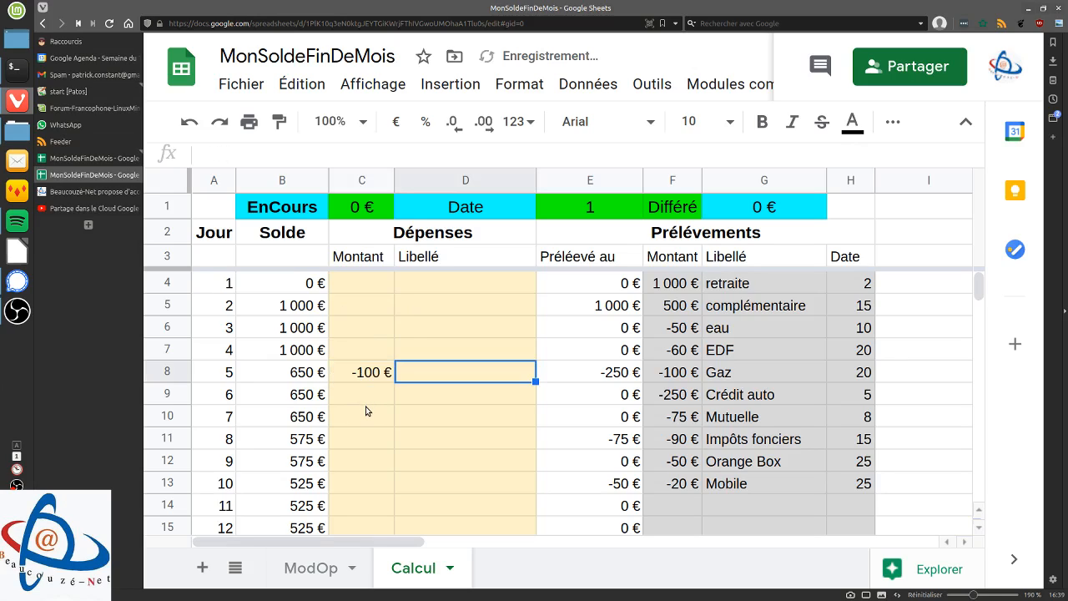
text(Courses)
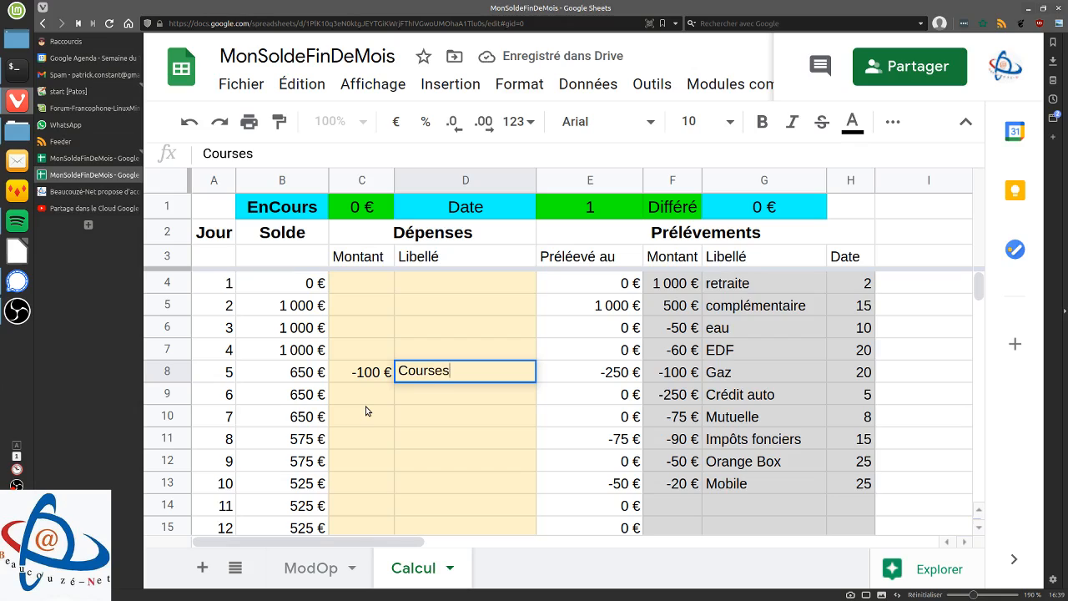
key(Return)
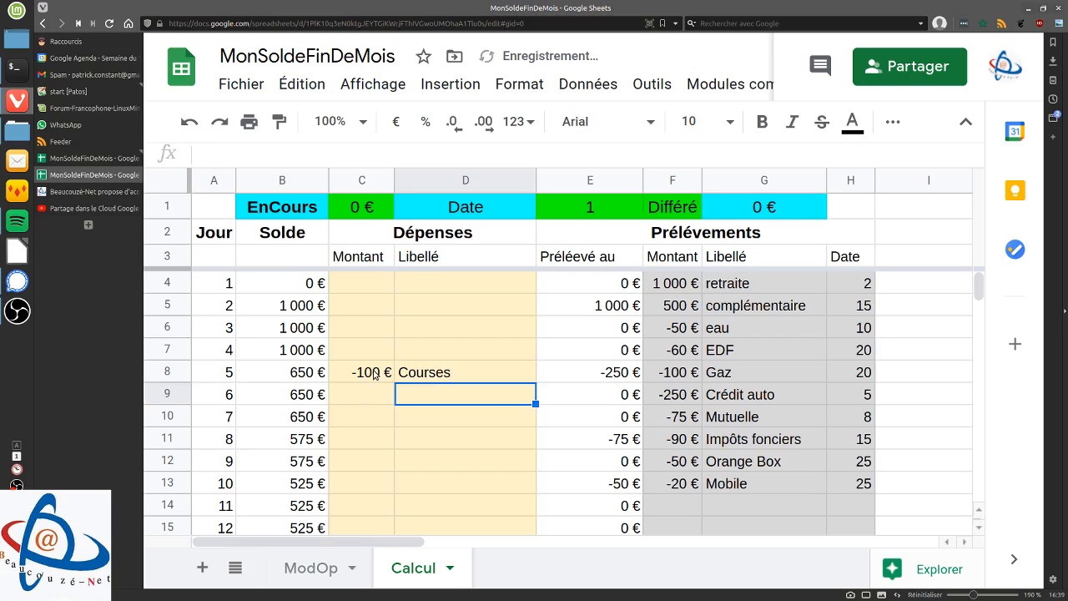
Copy the Courses expense in C8:D8 to the Dépenses columns of day 12 in row 15
drag(376, 372, 419, 377)
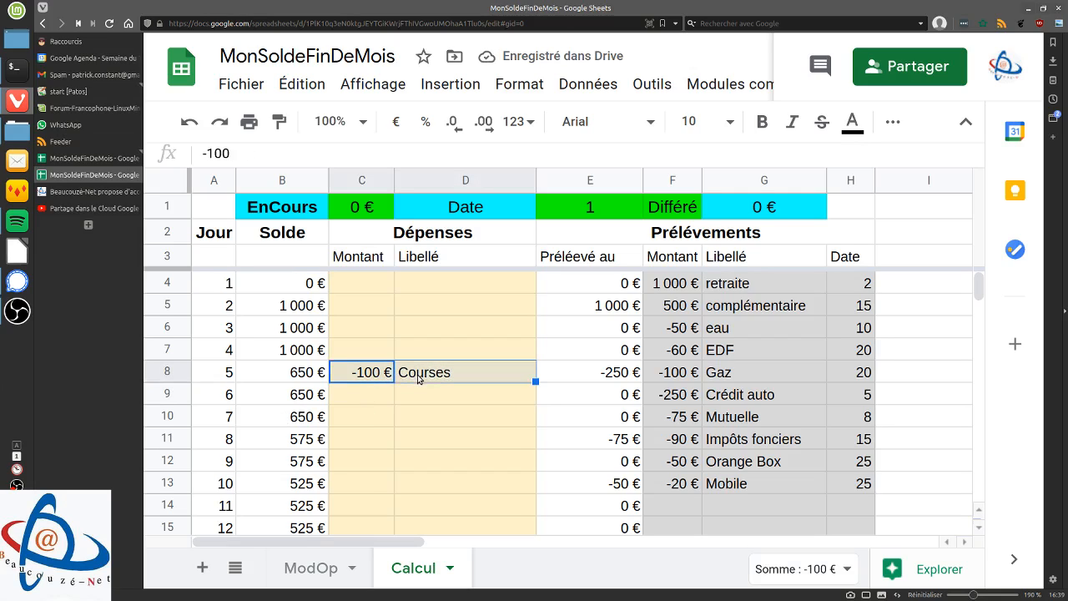
key(ctrl+c)
scroll(345, 372, down, 1)
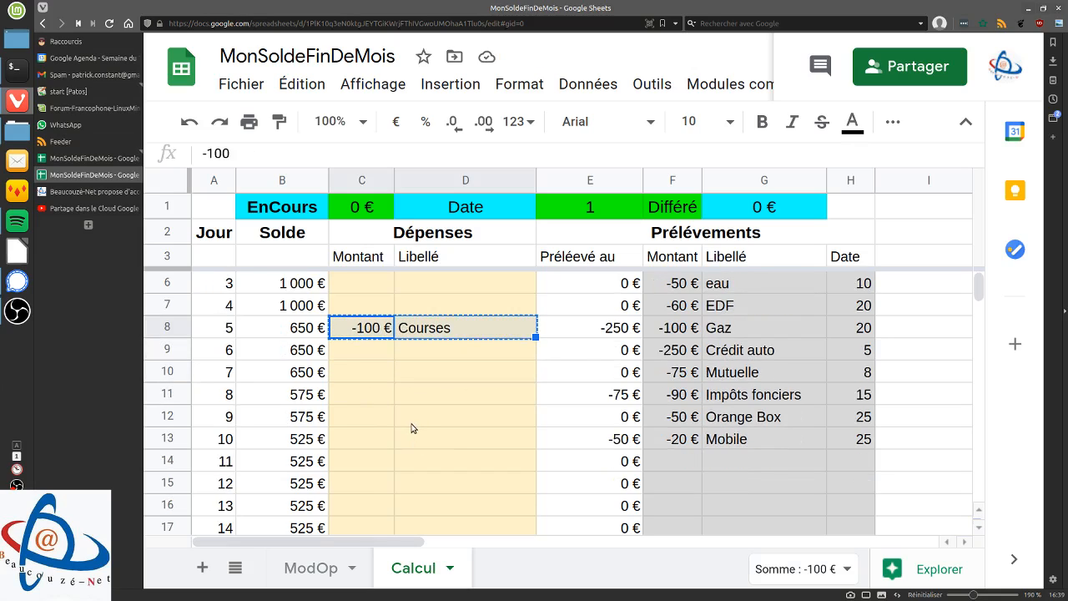
click(365, 482)
key(ctrl+v)
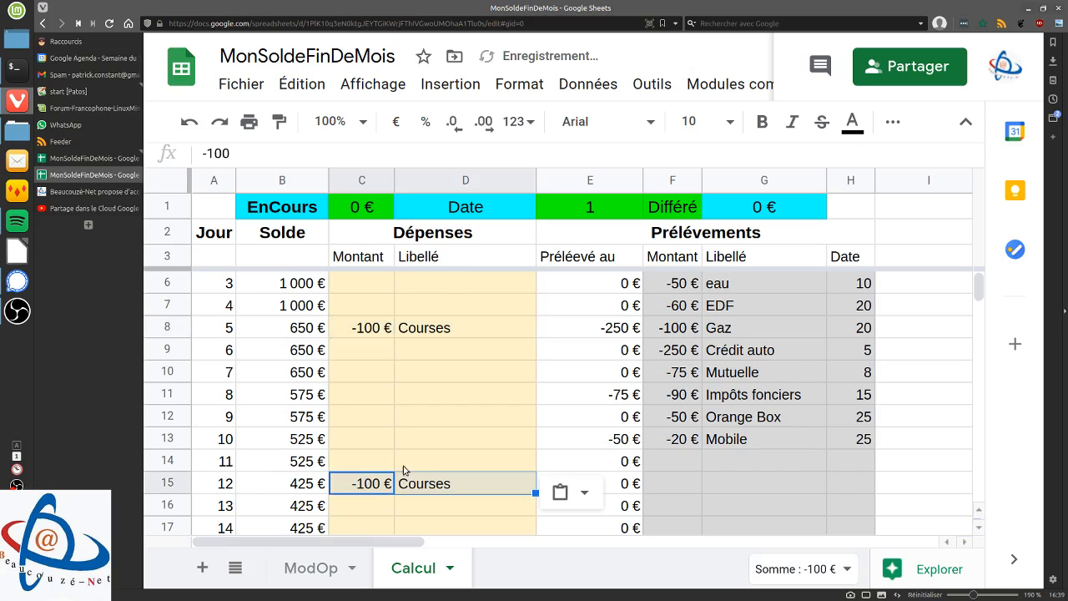
Paste the copied Courses expense into the Dépenses columns for days 19 and 26, in rows 22 and 29
scroll(409, 480, down, 3)
click(368, 511)
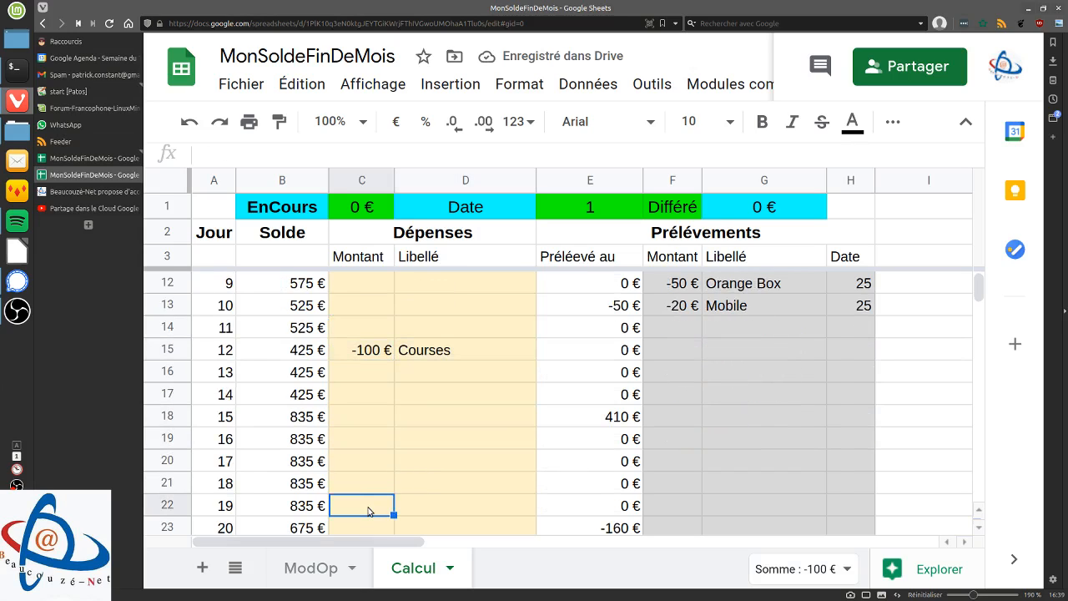
key(ctrl+v)
scroll(368, 511, down, 4)
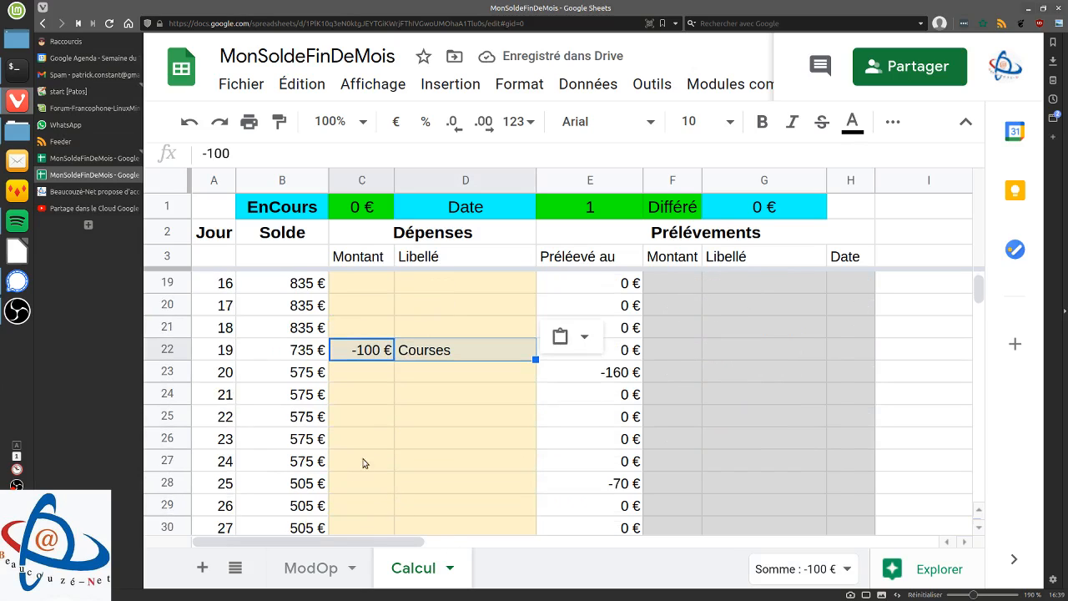
scroll(379, 483, down, 1)
click(377, 483)
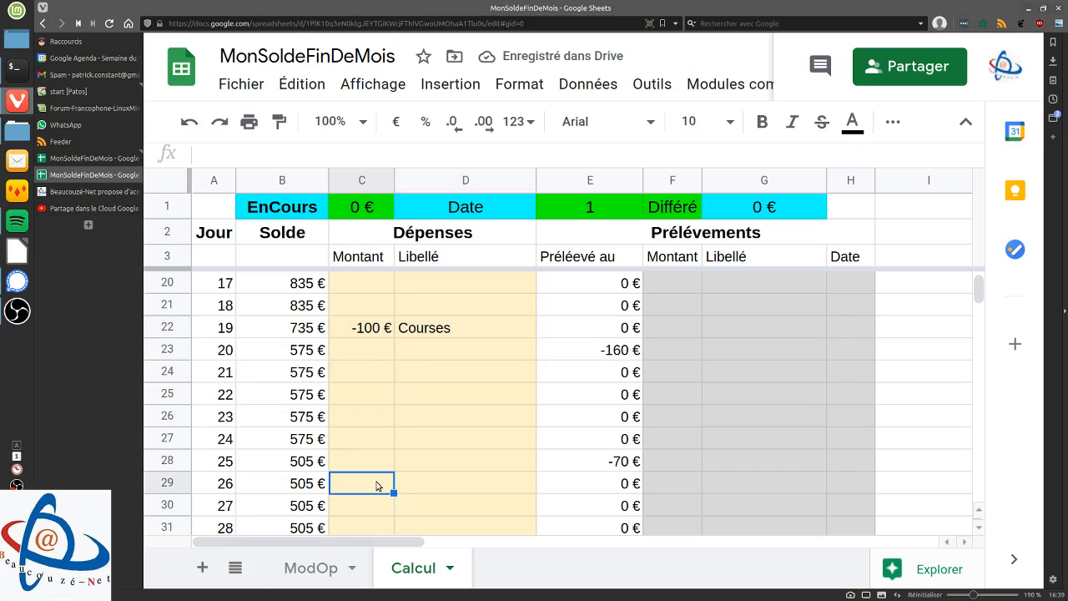
key(ctrl+v)
Enter a Dépenses line for day 7 in row 10 with Montant -30 and Libellé "Spectacle"
scroll(443, 462, up, 3)
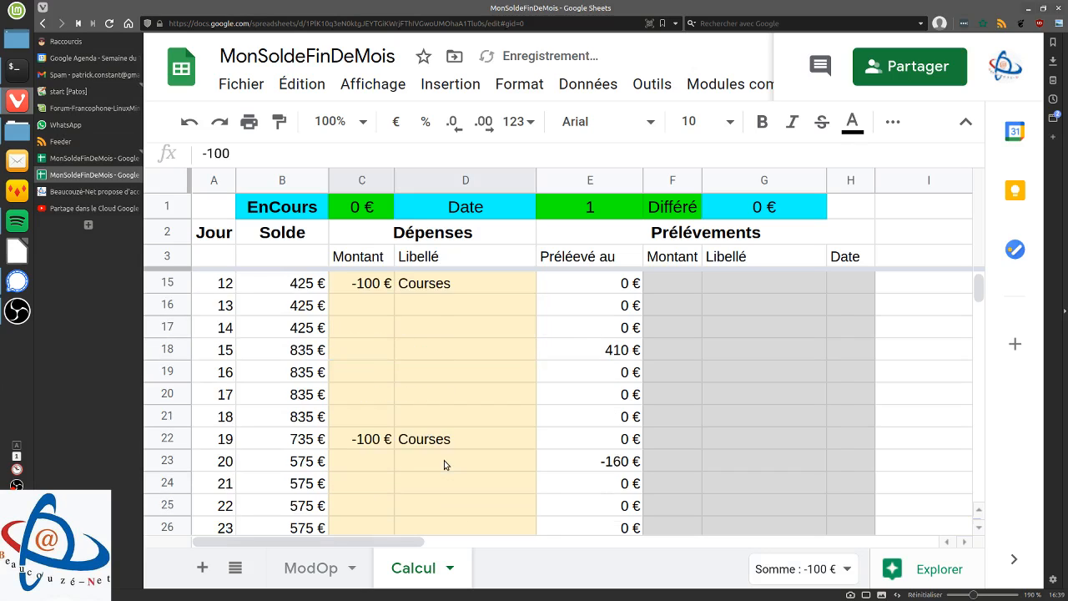
scroll(442, 422, down, 5)
scroll(439, 418, up, 5)
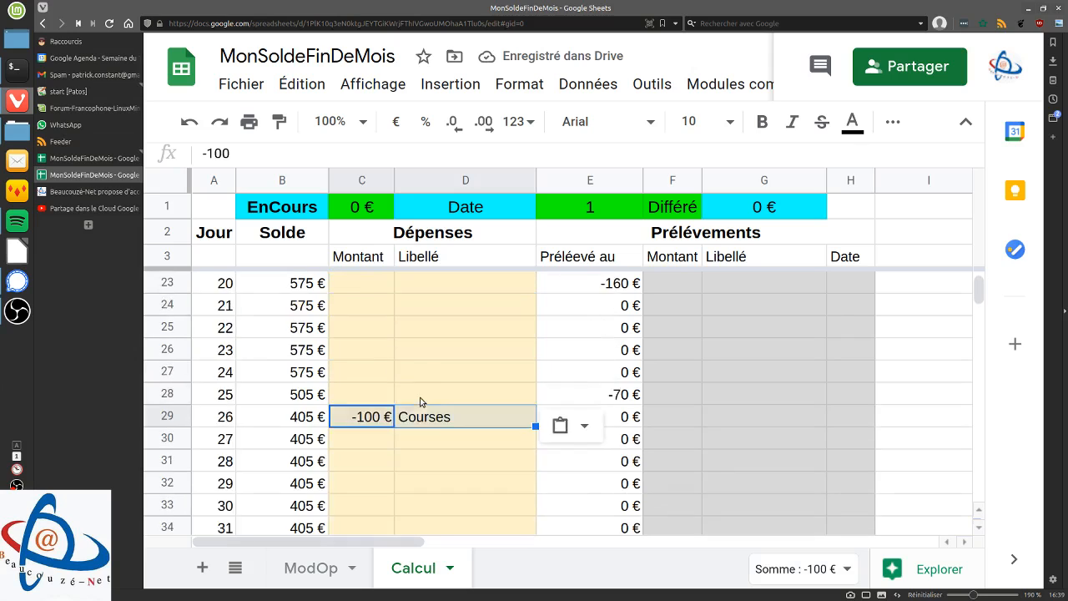
scroll(437, 406, up, 5)
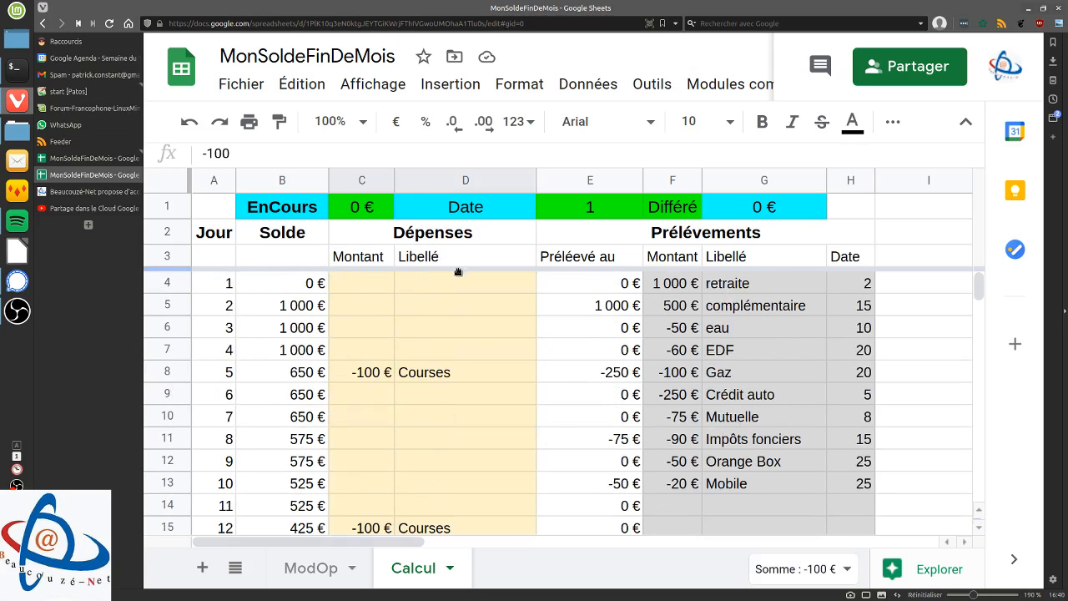
click(373, 422)
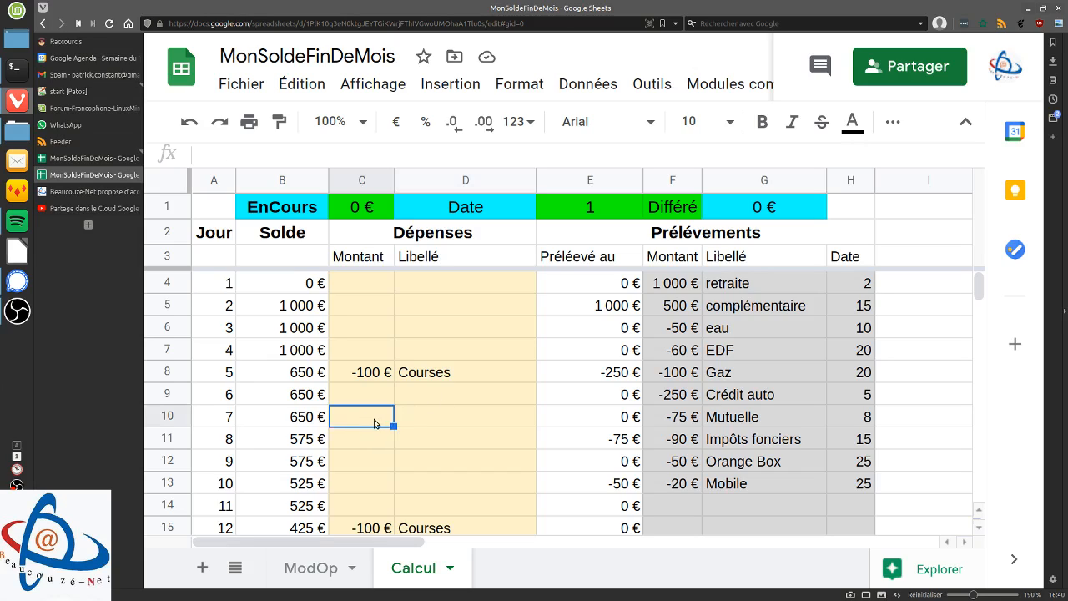
text(-30)
key(Tab)
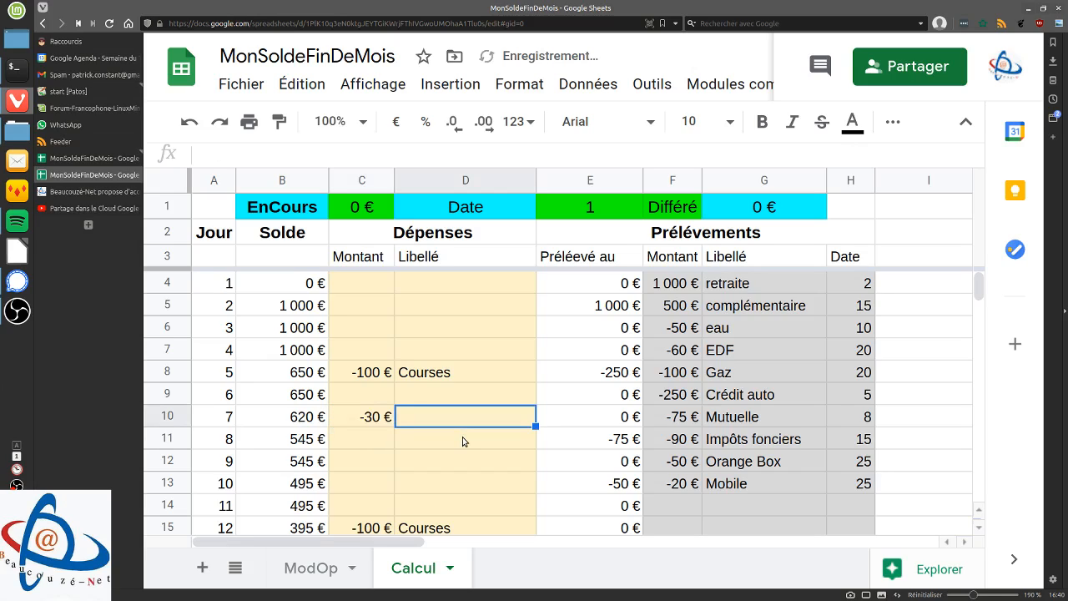
text(Spé)
key(BackSpace)
text(ctab)
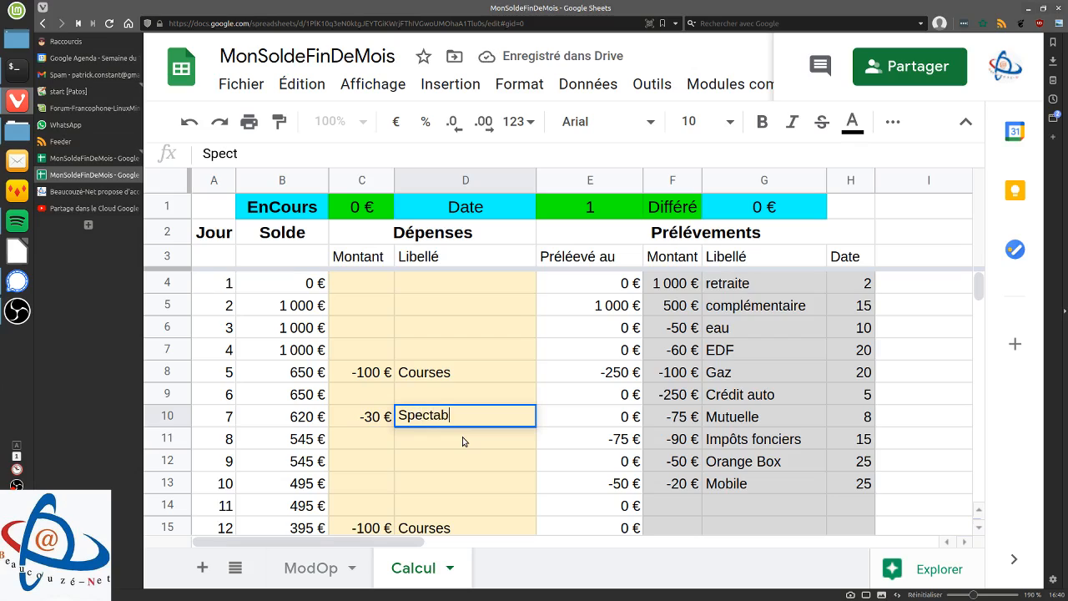
text(l)
key(BackSpace)
text(cle)
key(Return)
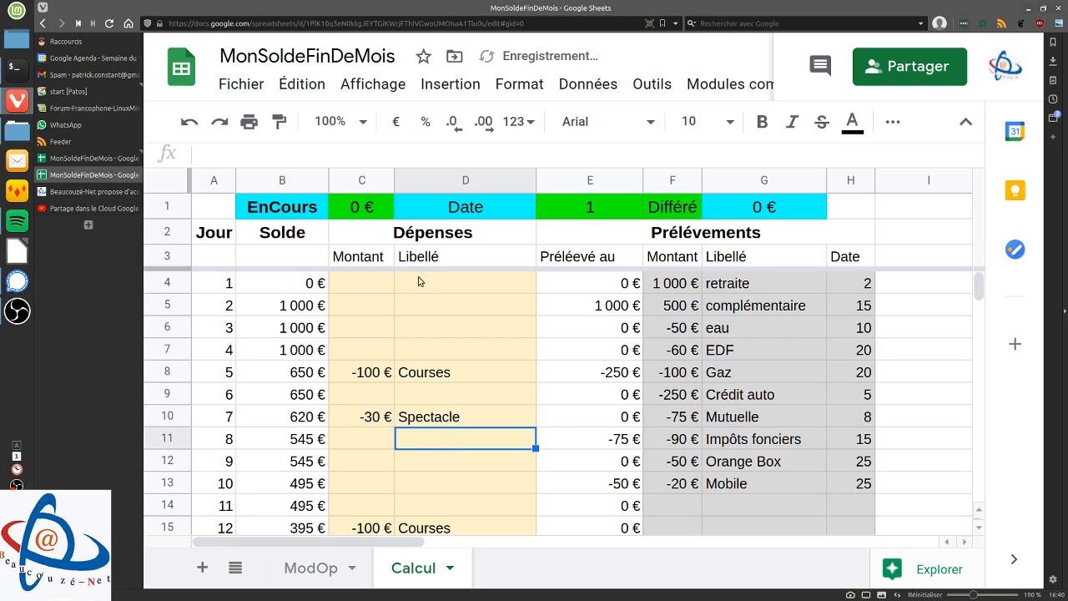
Enter a Dépenses line for day 2 in row 5 with Montant -120 and Libellé "Retrait"
key(Down)
key(Up)
key(Up)
key(Up)
key(Up)
key(Up)
key(Up)
key(Up)
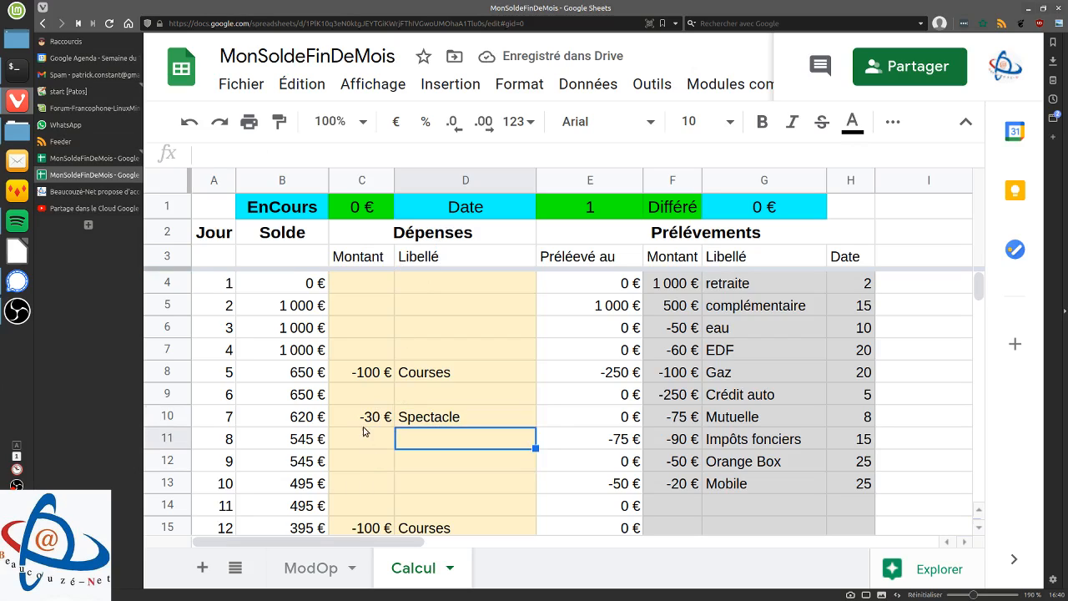
key(Left)
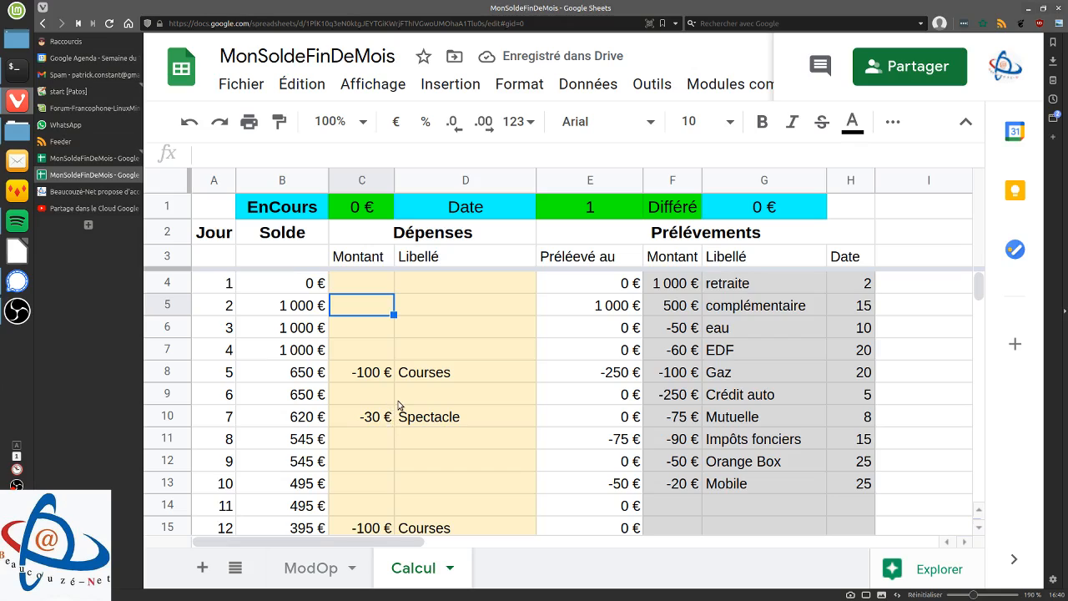
text(-120)
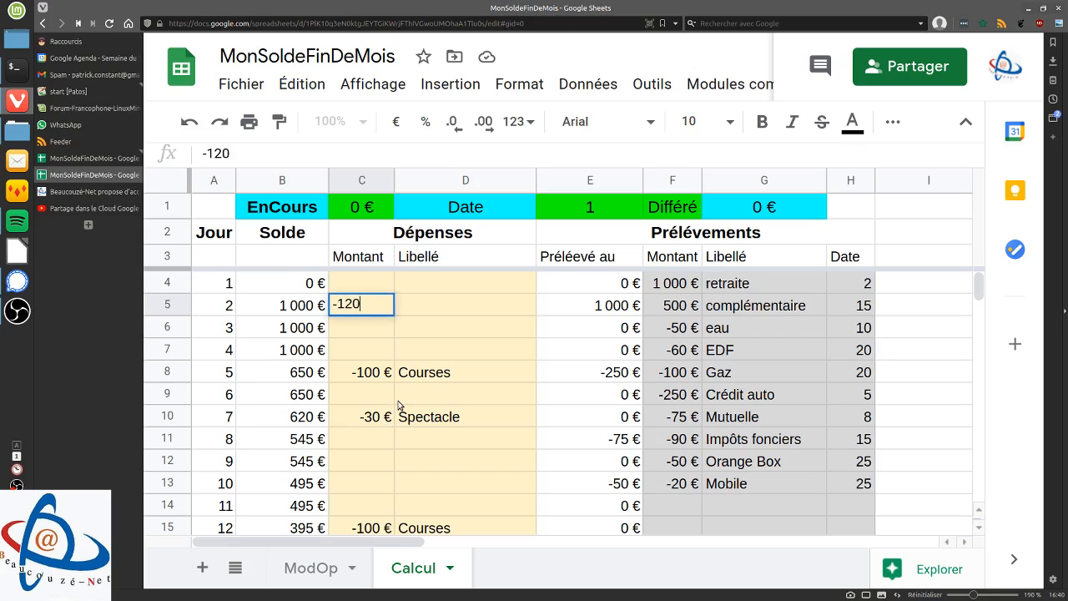
key(Tab)
text(Ret)
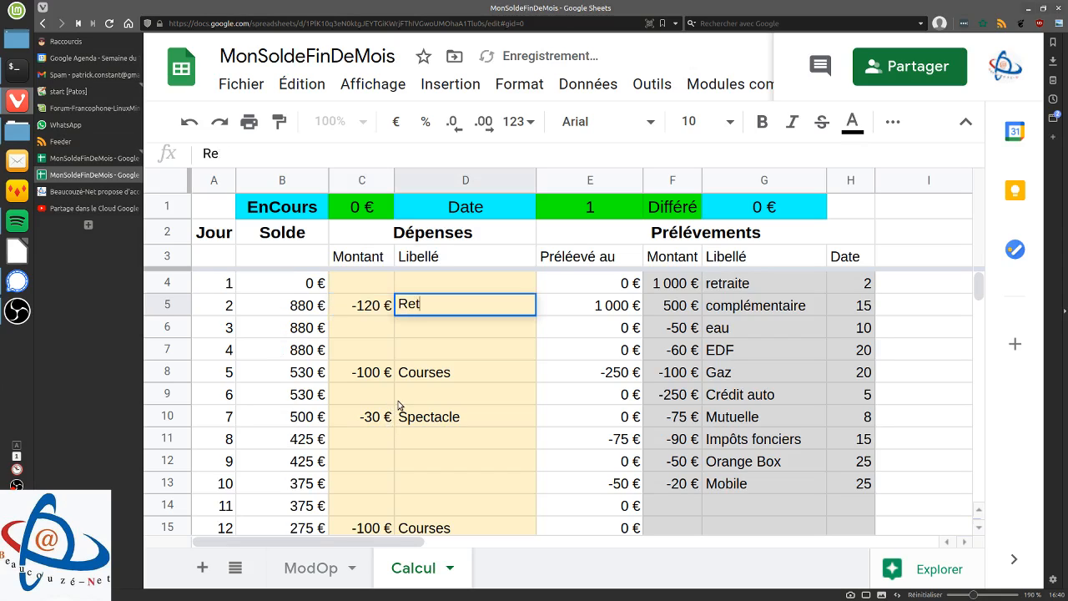
text(rait)
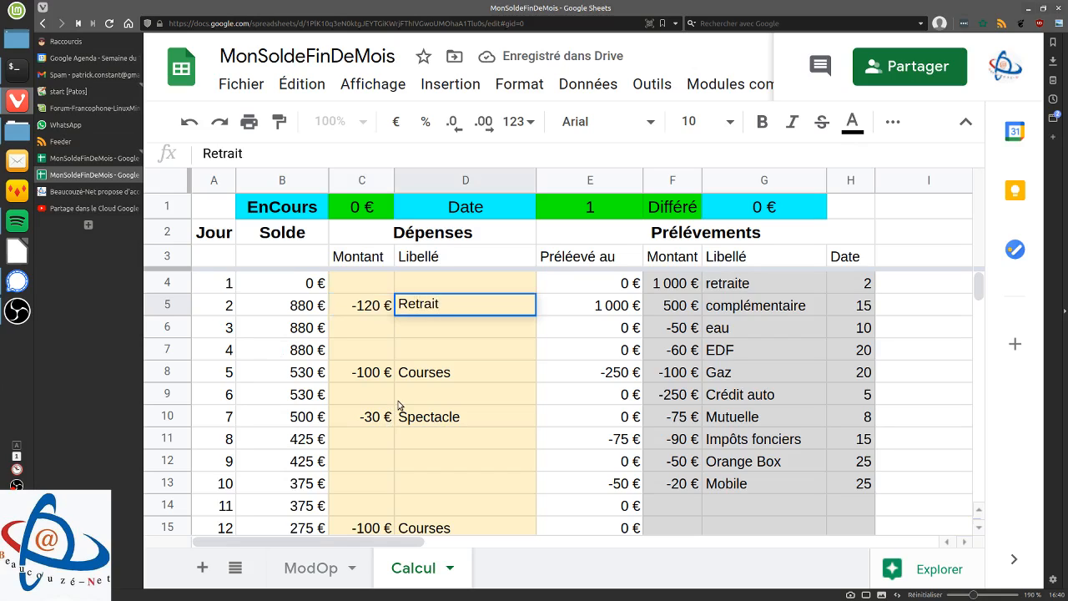
key(Return)
Examine the daily Solde values from day 1 through day 31 alongside the expenses and direct debits
scroll(447, 383, down, 3)
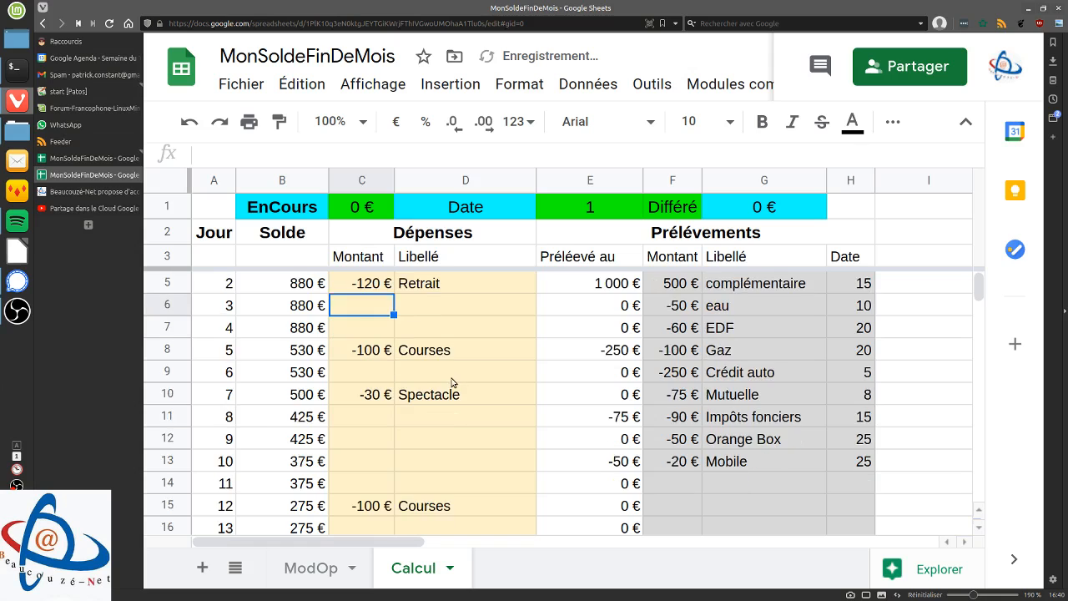
scroll(446, 383, down, 5)
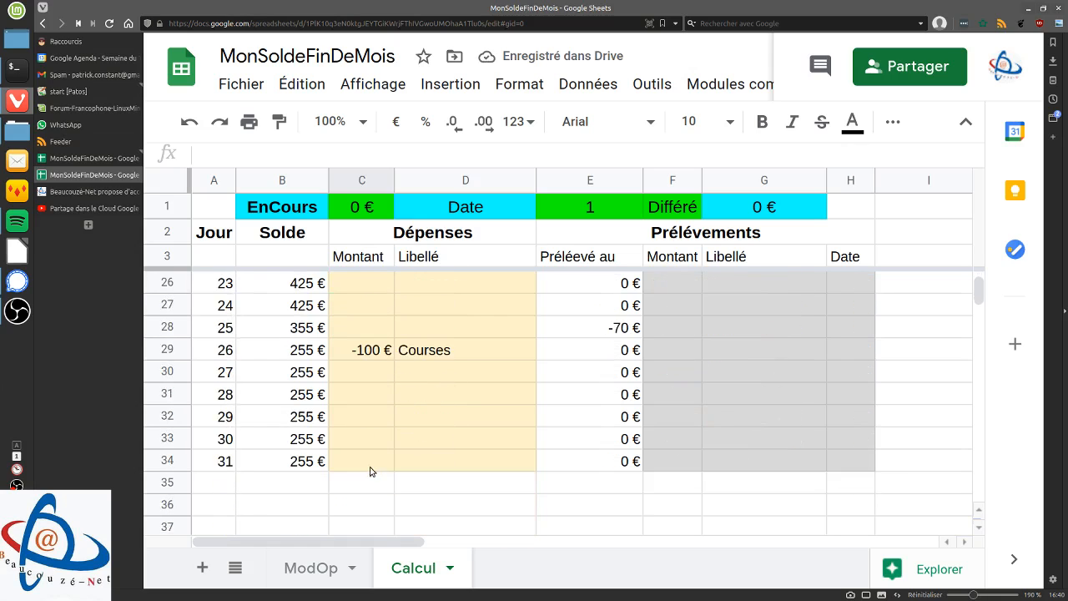
scroll(343, 445, up, 7)
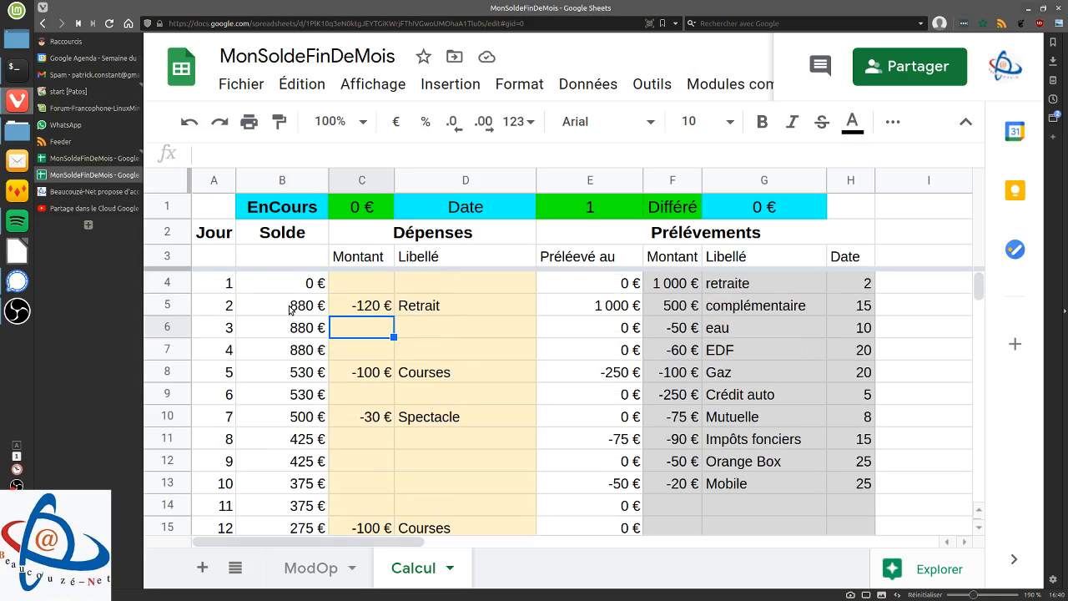
scroll(291, 307, down, 1)
scroll(293, 329, down, 4)
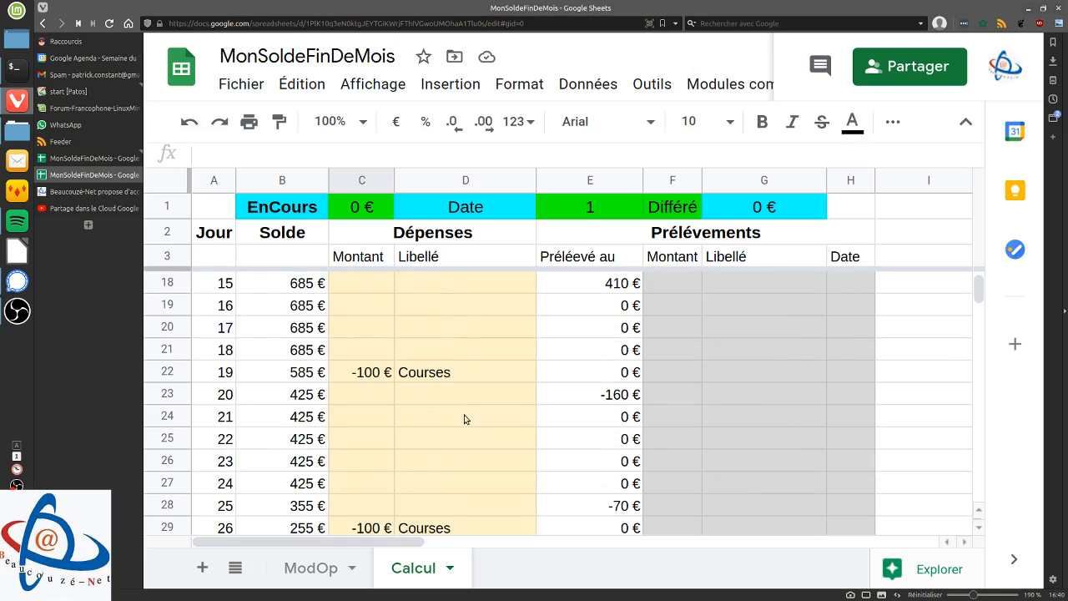
scroll(543, 424, down, 1)
scroll(576, 425, down, 3)
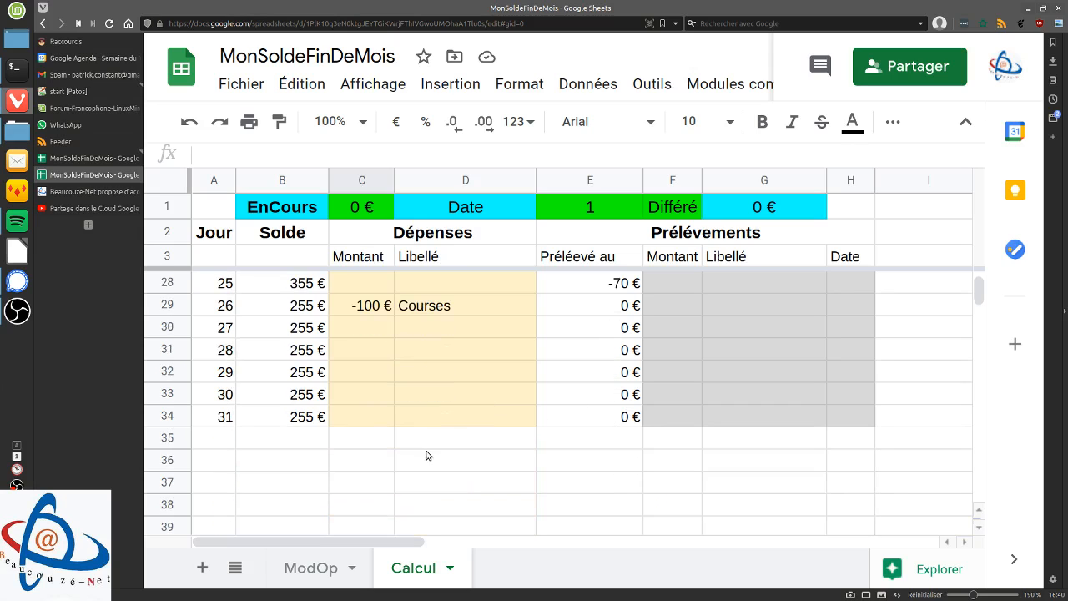
scroll(517, 333, up, 3)
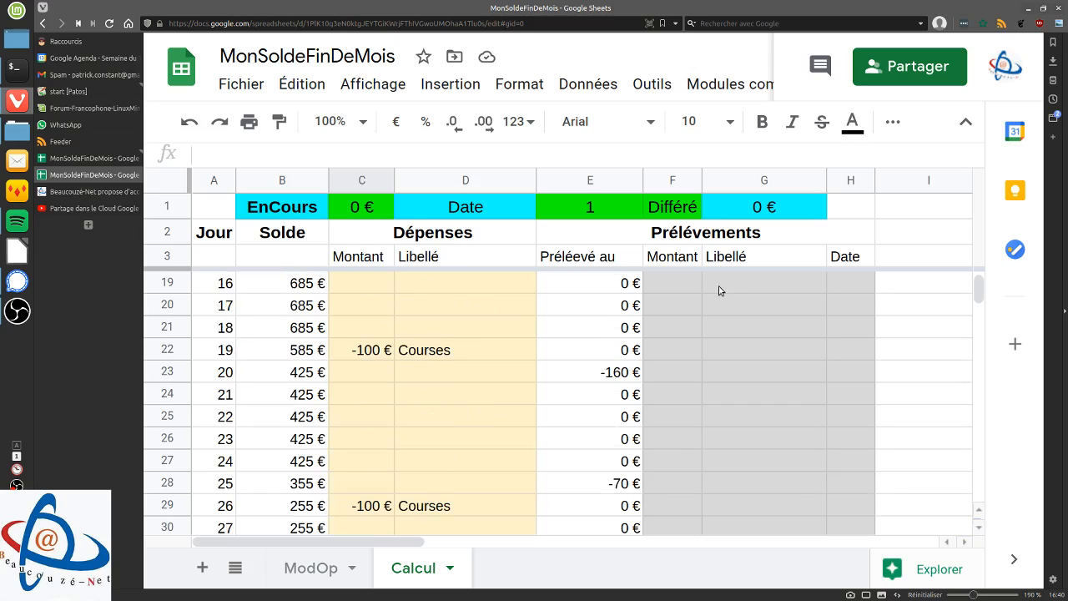
scroll(465, 397, down, 5)
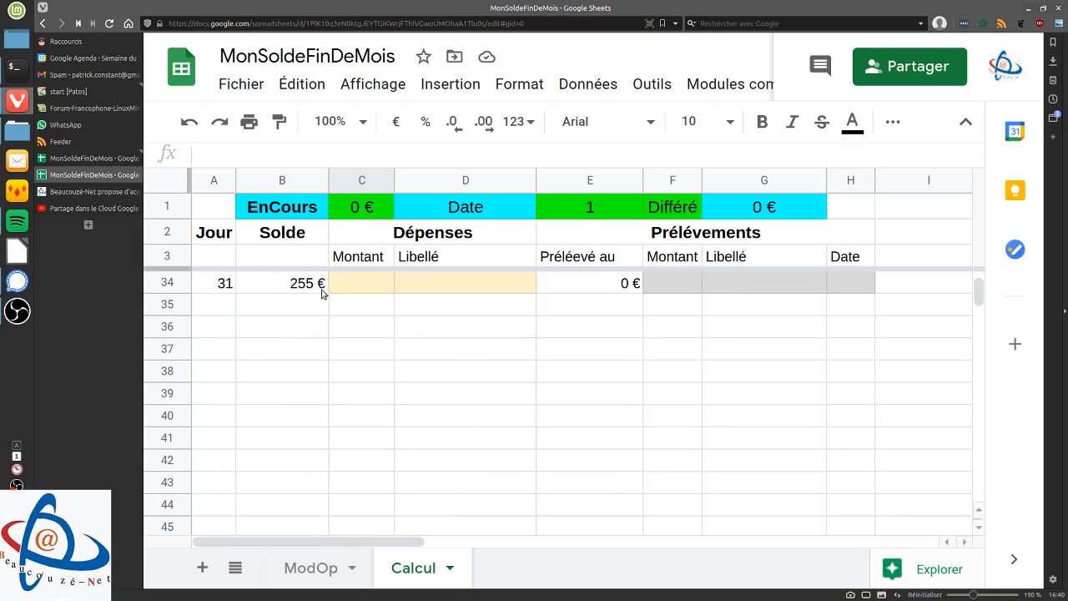
scroll(455, 340, up, 2)
scroll(445, 342, up, 7)
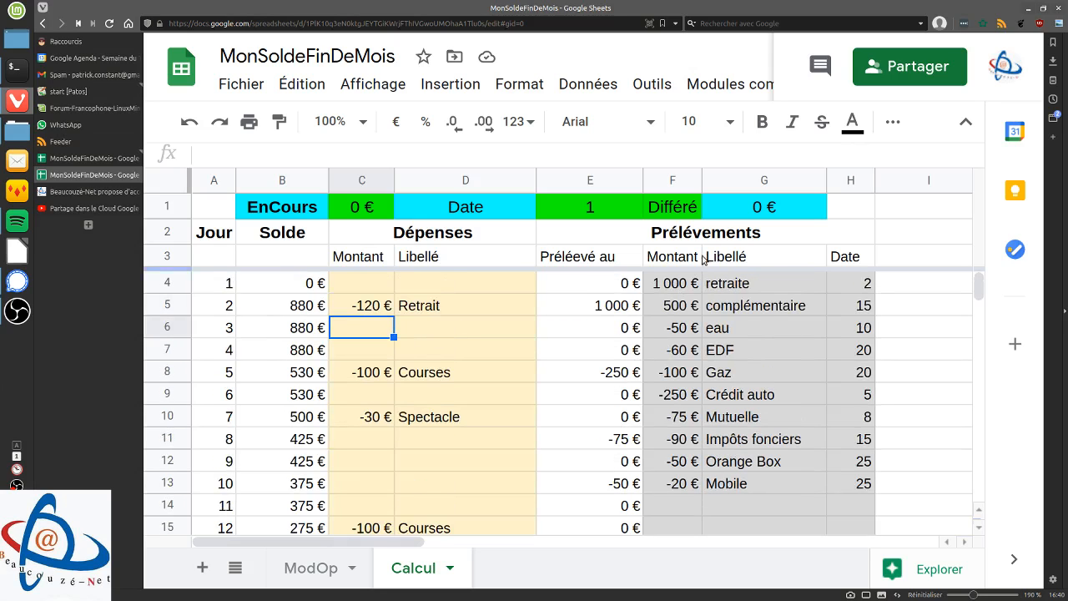
Set the Différé amount in cell G1 to -300
click(743, 212)
scroll(389, 489, down, 5)
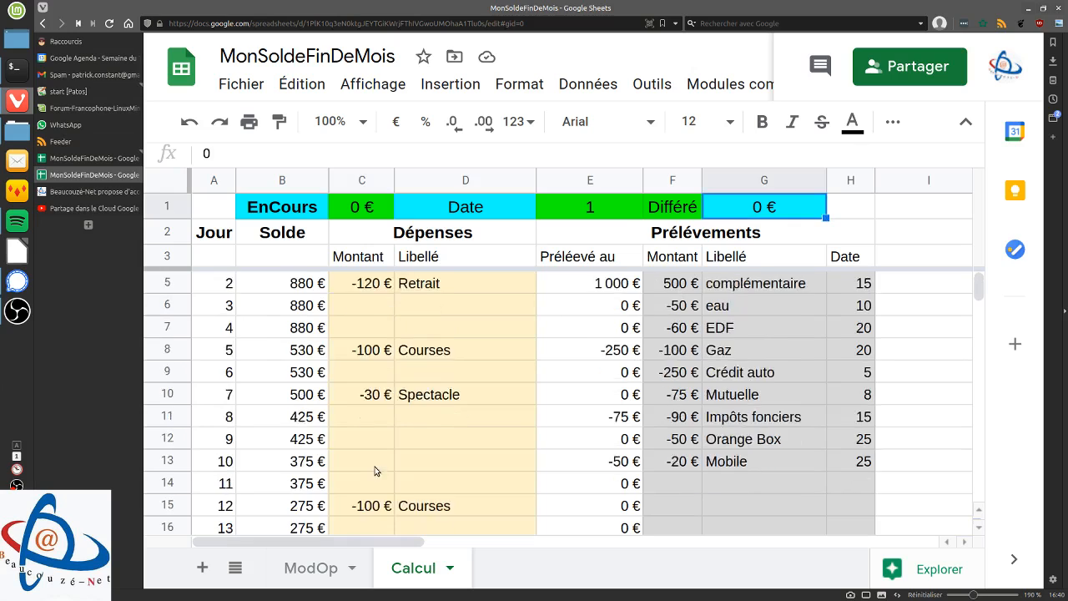
scroll(347, 520, down, 2)
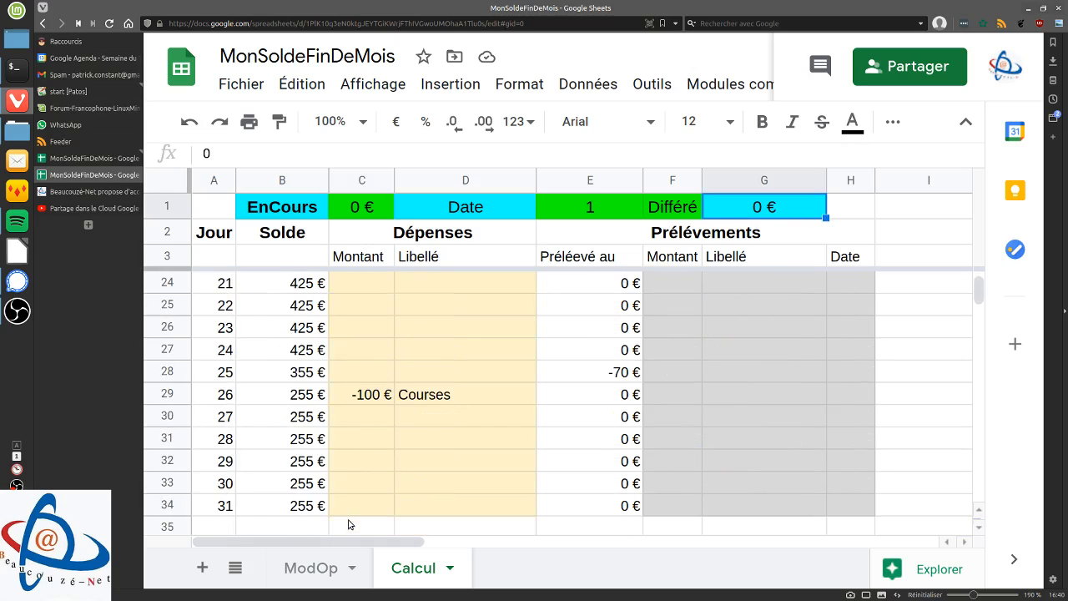
scroll(460, 484, up, 5)
scroll(766, 208, up, 2)
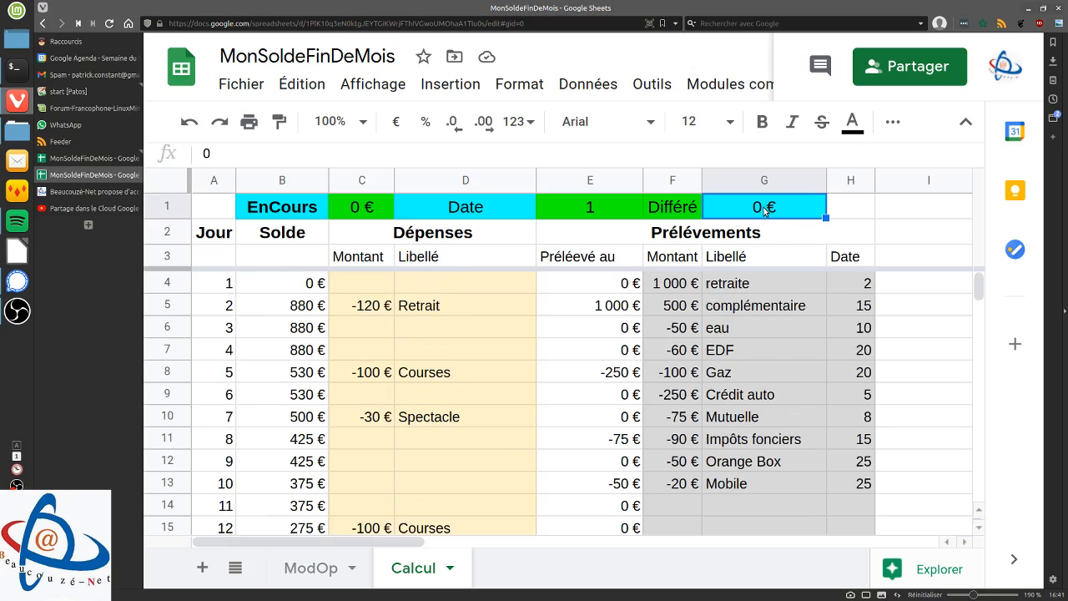
key(BackSpace)
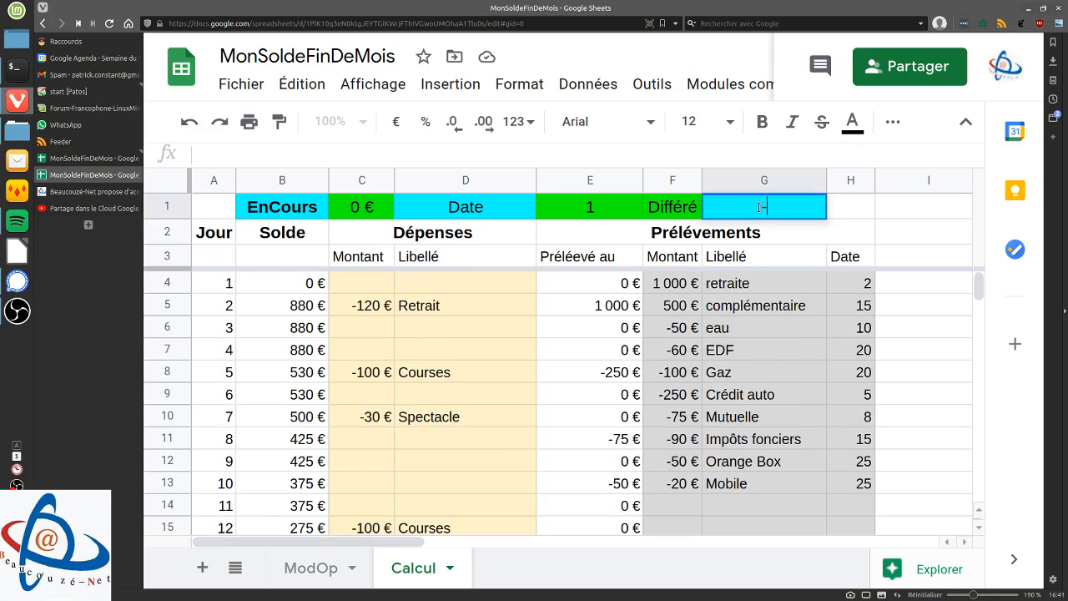
text(-300)
key(Return)
Examine the Solde and debits through day 31 and the Préléevé au formulas for days 5 and 2
scroll(575, 401, down, 3)
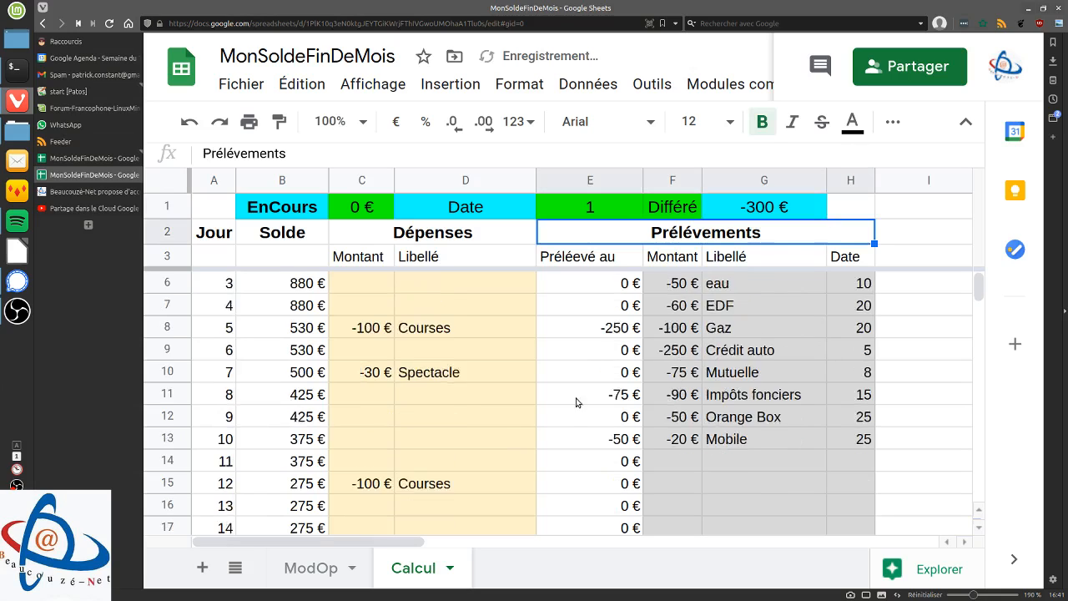
scroll(452, 424, down, 6)
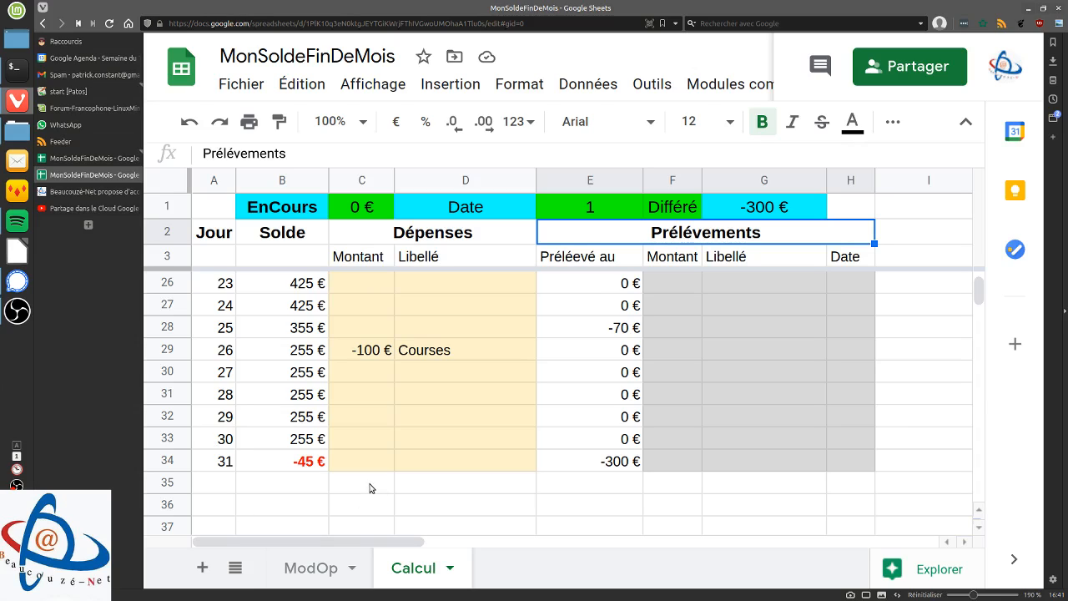
scroll(451, 418, up, 6)
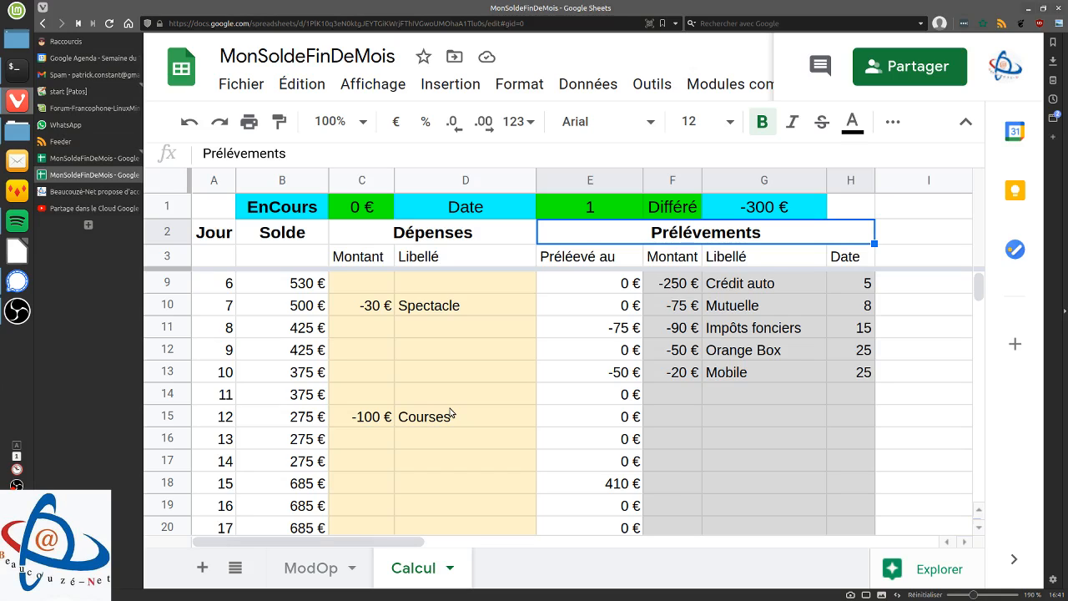
scroll(450, 413, up, 2)
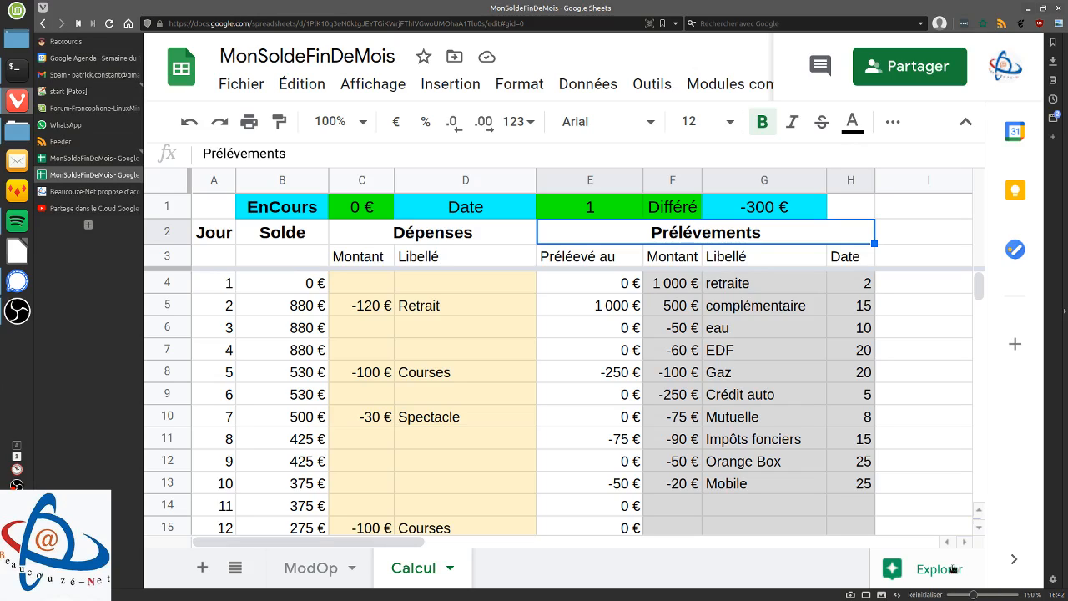
click(594, 375)
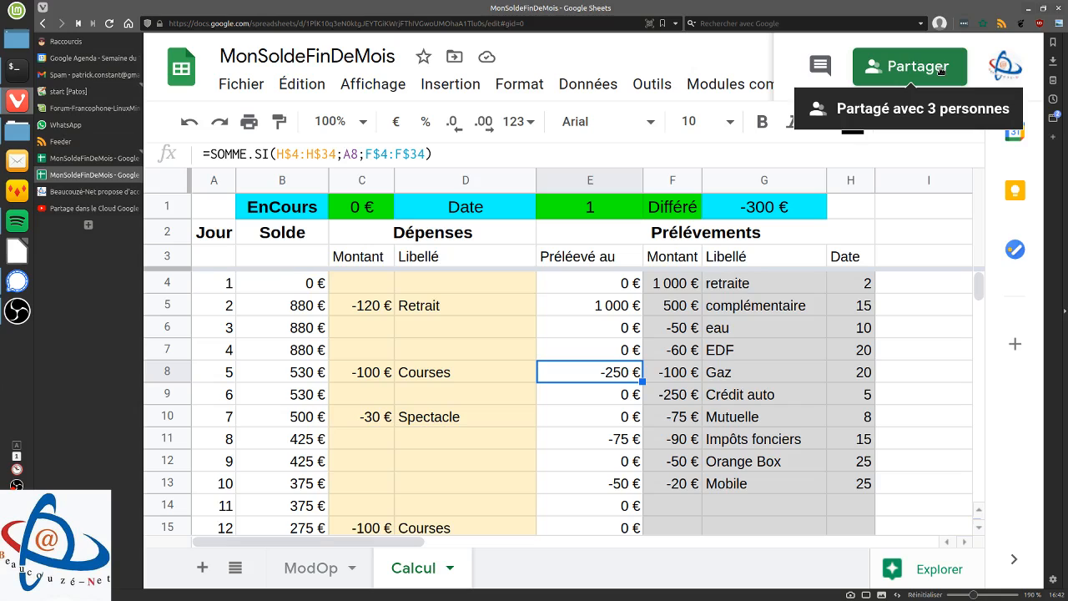
click(631, 310)
scroll(297, 417, down, 5)
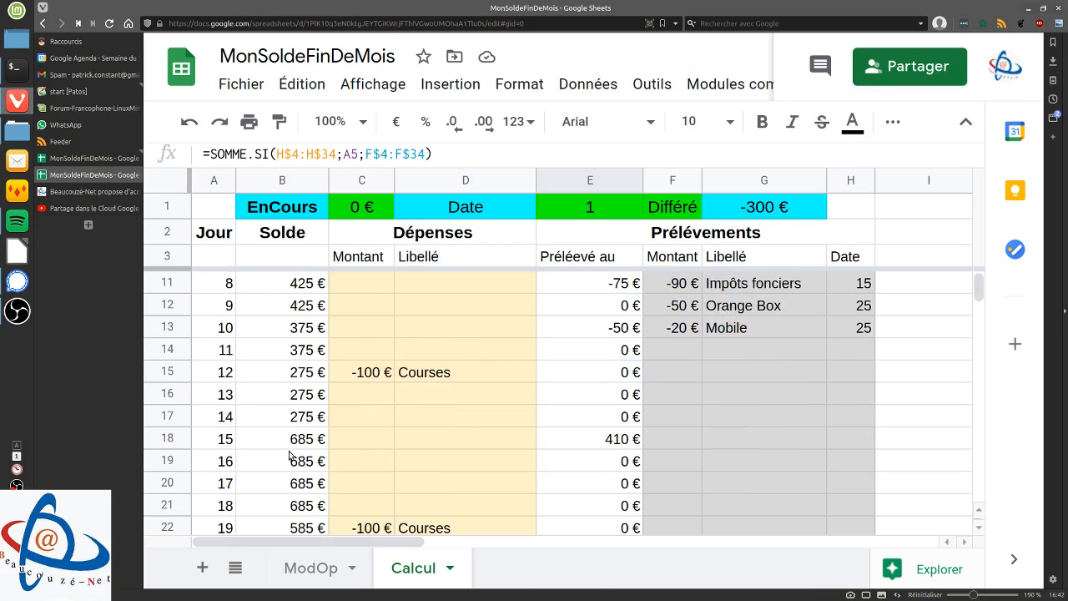
scroll(299, 460, down, 3)
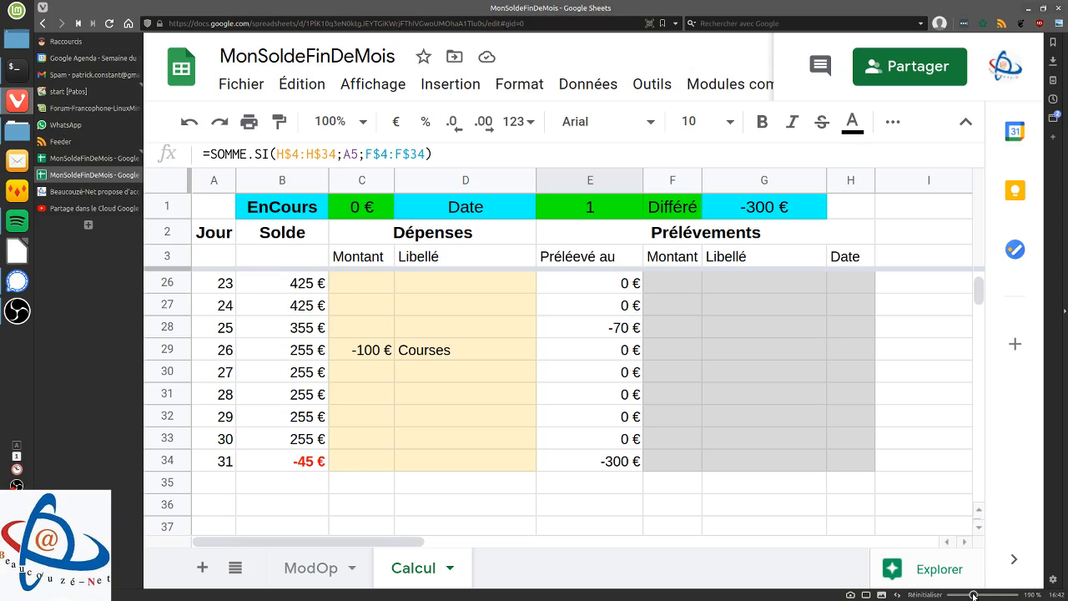
Reduce the browser page zoom to 110% and bring the month's first rows into view
drag(974, 594, 965, 594)
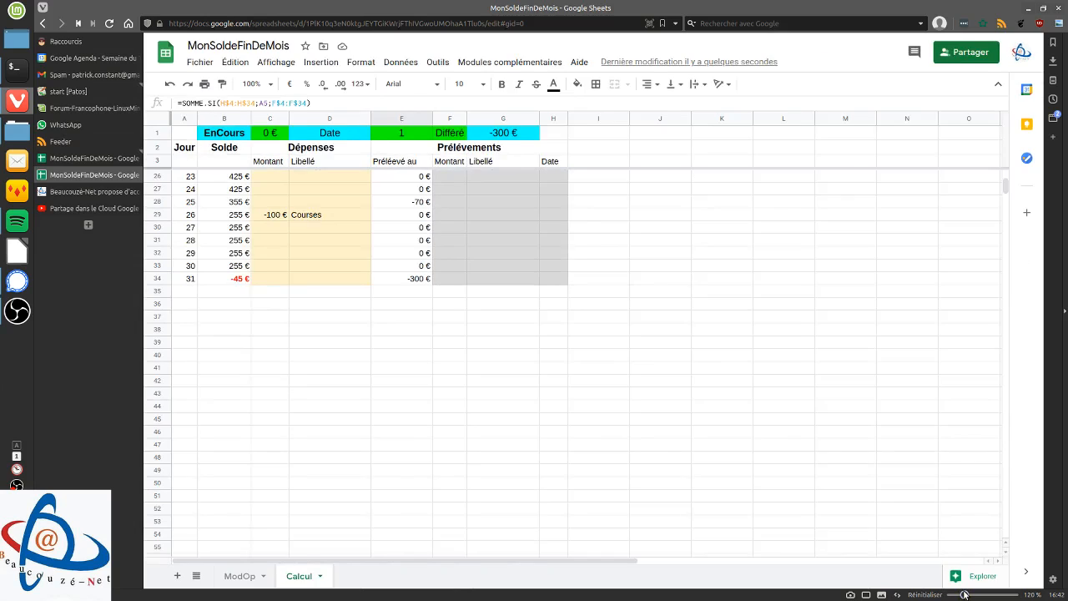
drag(965, 594, 963, 594)
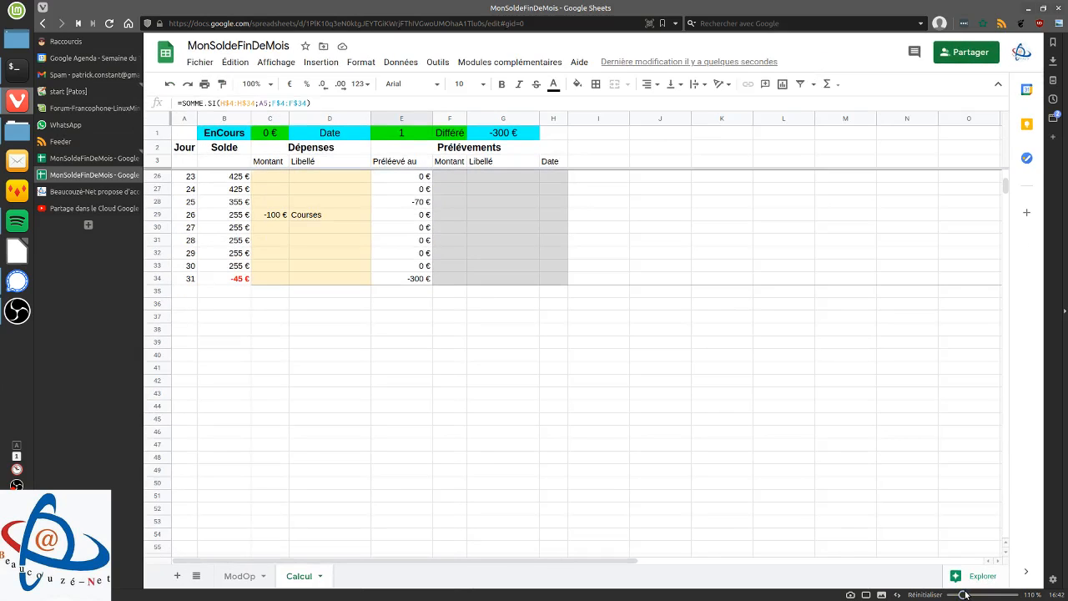
scroll(531, 387, up, 5)
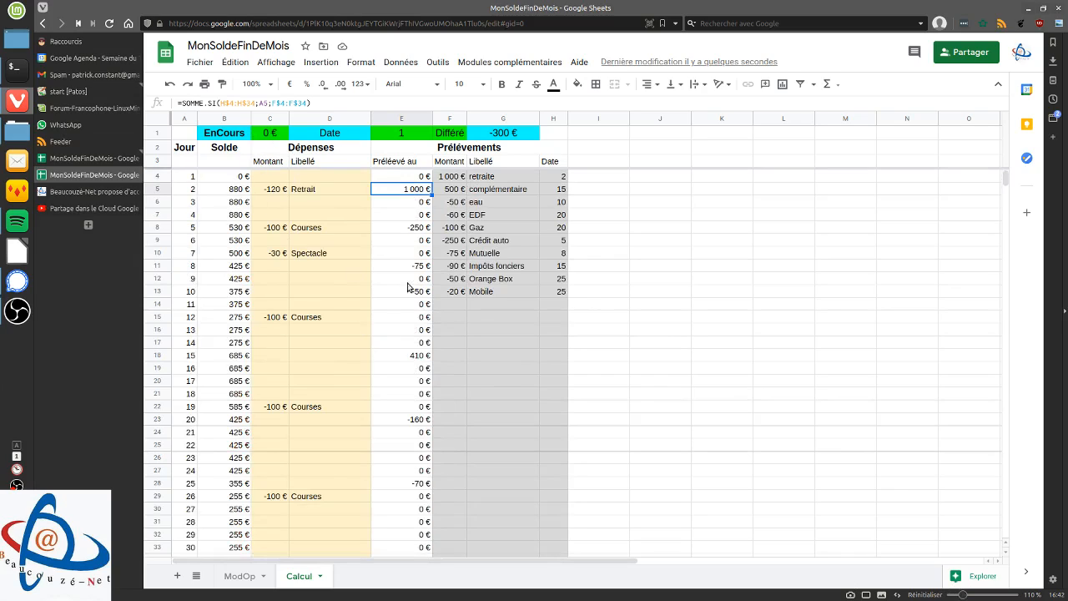
Set the EnCours balance in C1 to 300 and the Date in E1 to 20, and check the Solde through day 31
click(266, 136)
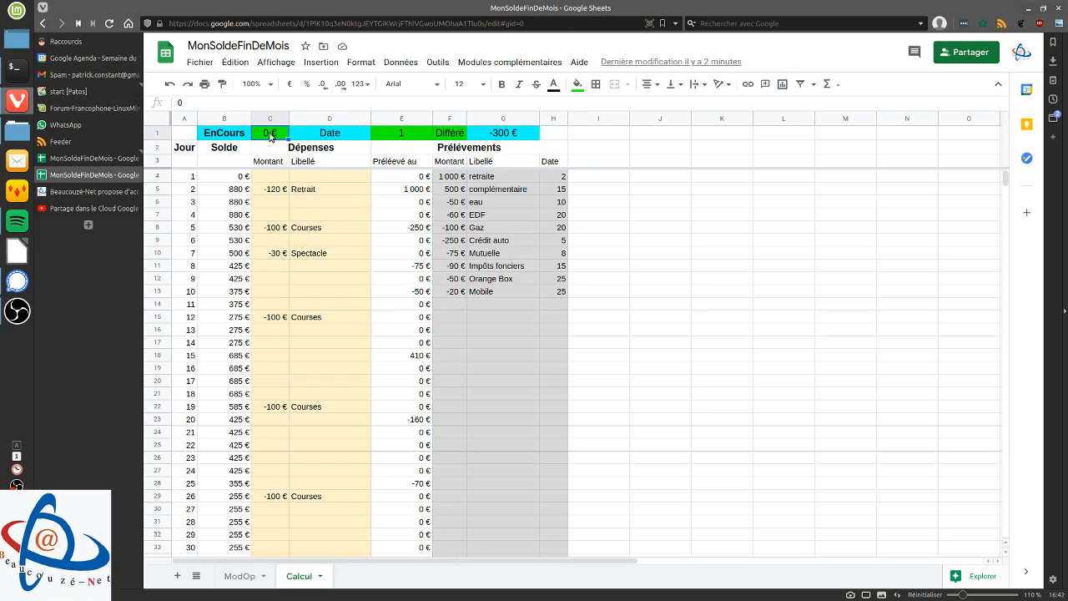
text(300)
click(400, 138)
text(20)
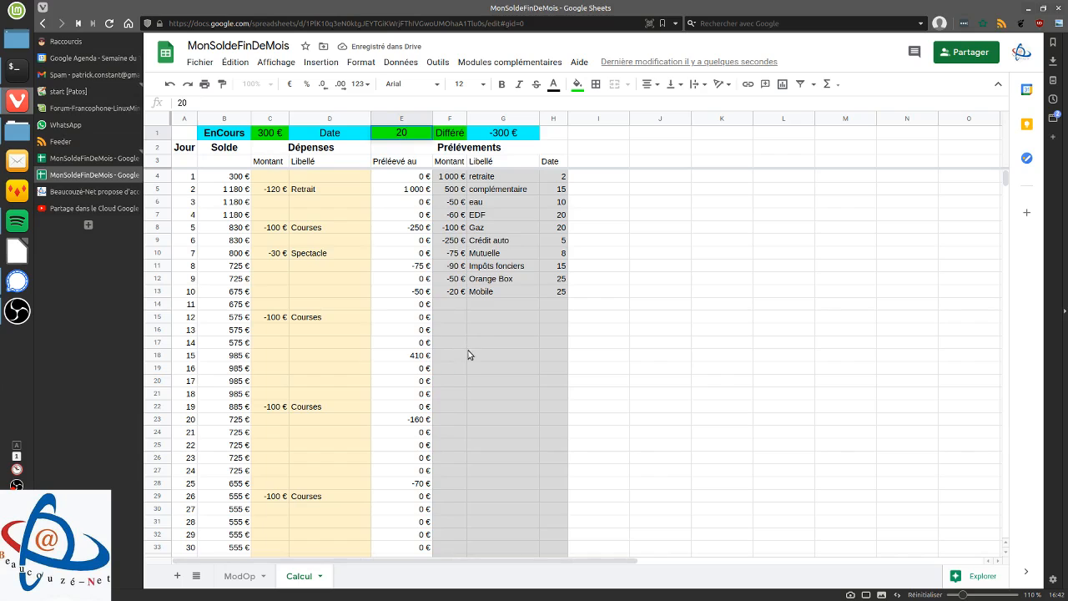
key(Return)
scroll(457, 359, down, 2)
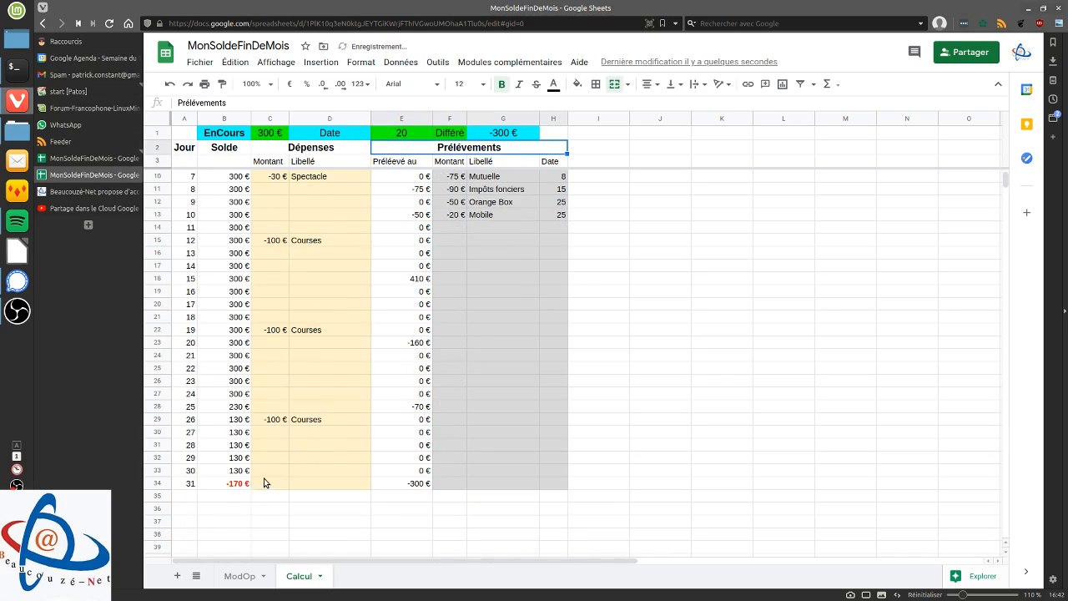
scroll(285, 468, up, 2)
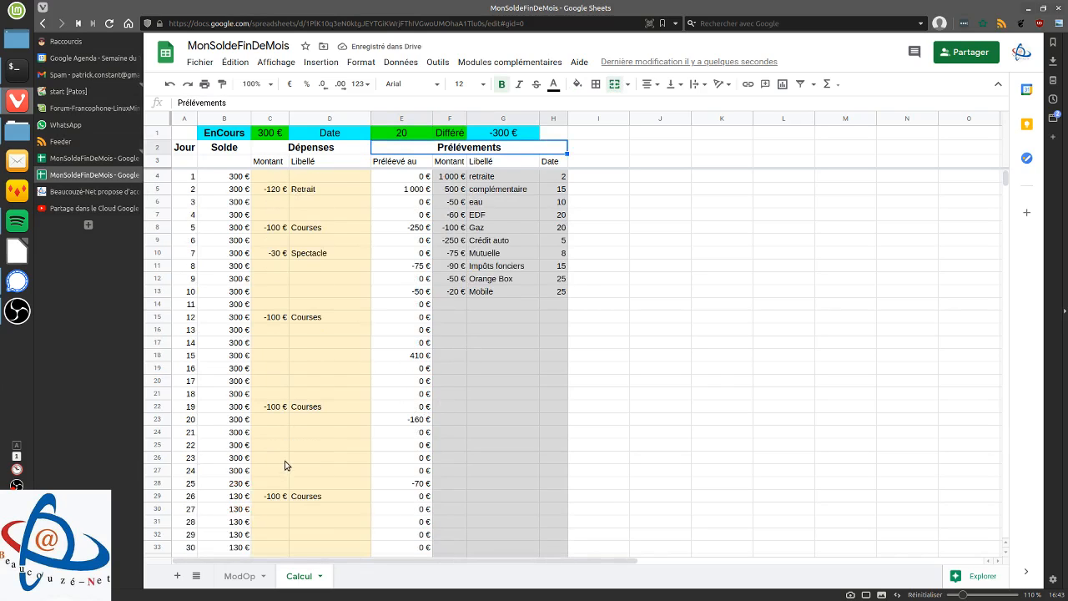
Set the EnCours balance in C1 to 100 and the Date in E1 to 1, and check the month's Solde values
click(268, 135)
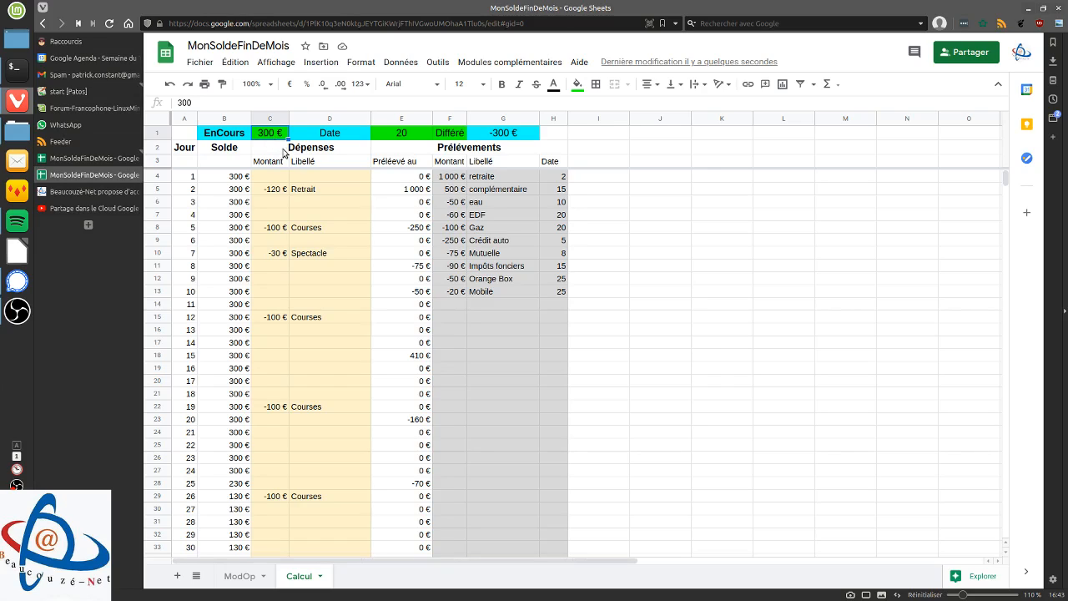
text(100)
click(397, 139)
text(1)
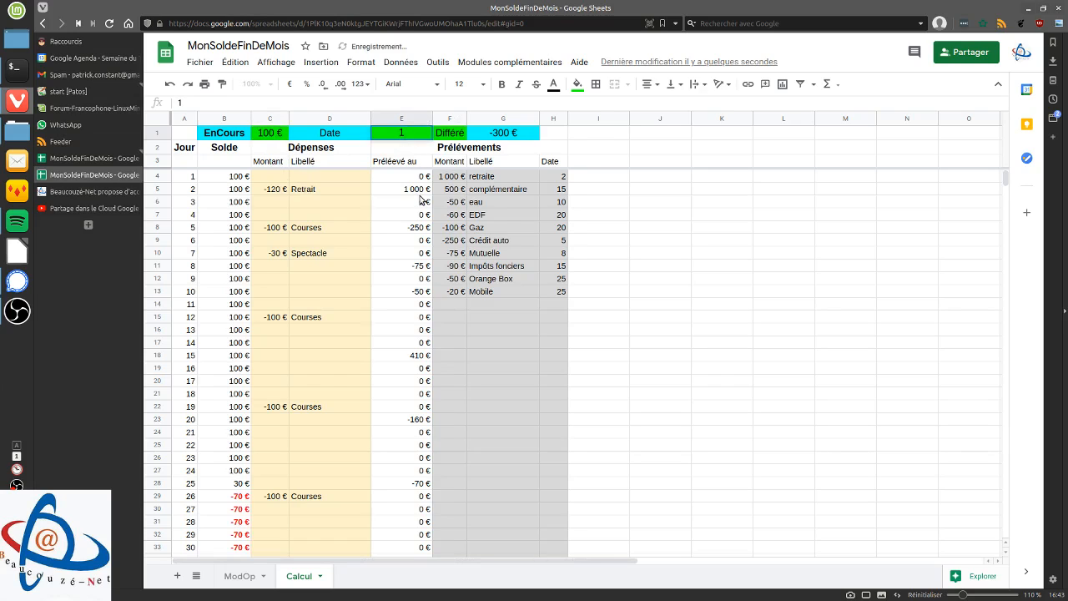
key(Return)
scroll(398, 303, down, 2)
scroll(311, 392, up, 1)
scroll(310, 392, up, 1)
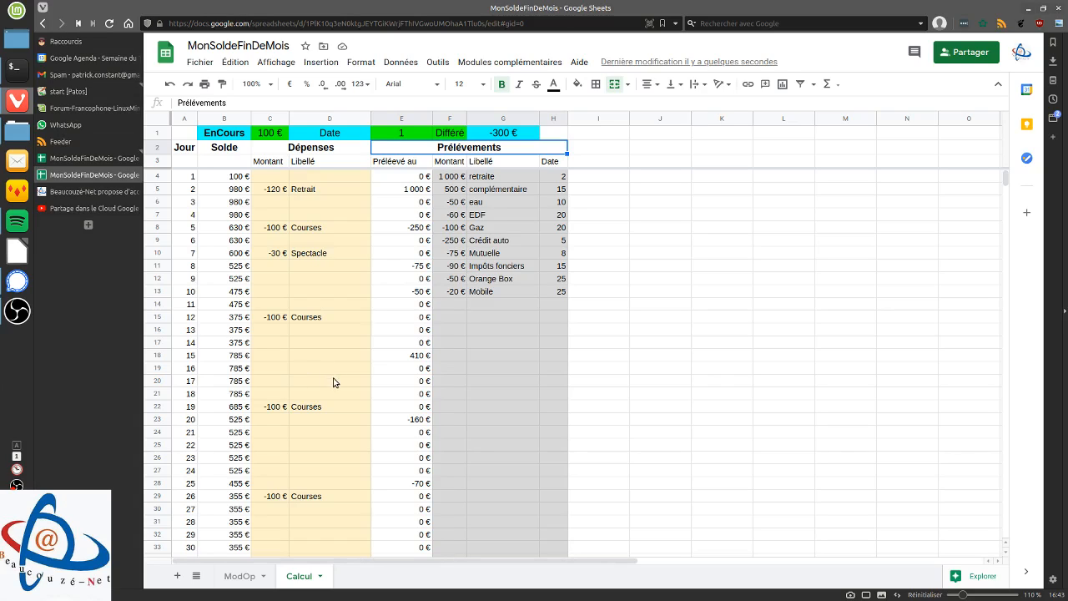
Open the ModOp sheet with the operating instructions for the Calcul sheet
click(238, 579)
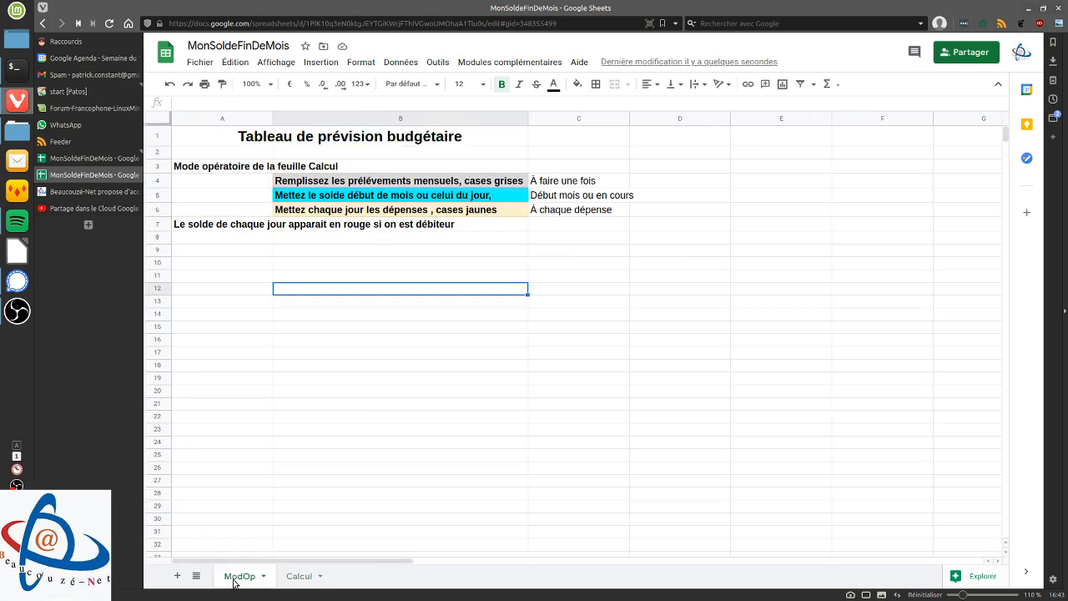
Insert a chart in the Calcul sheet from the Jour and Solde columns, covering the headers through day 31
click(304, 576)
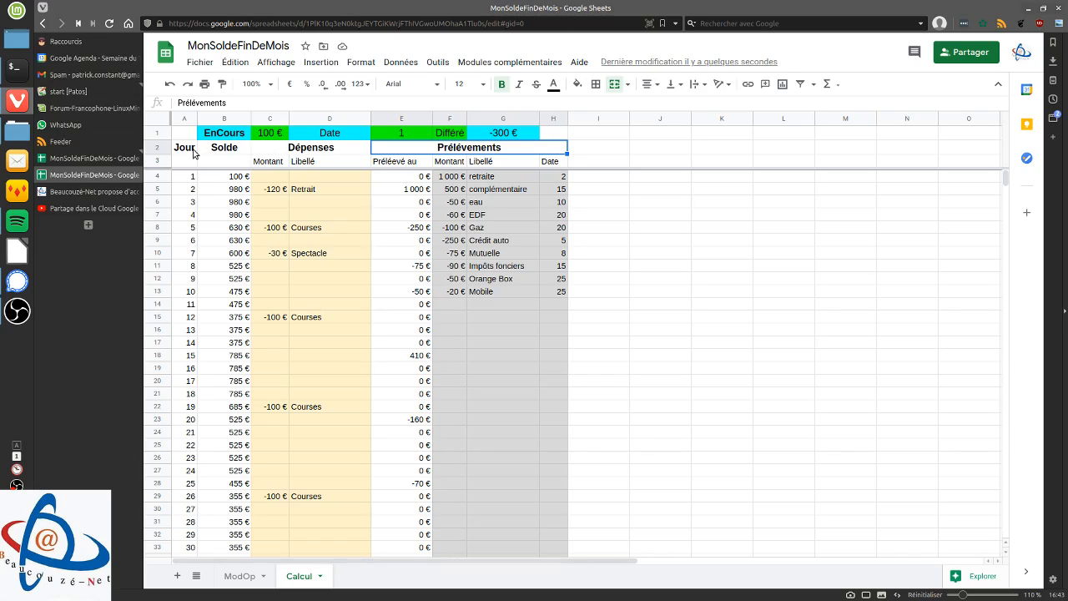
drag(187, 148, 229, 457)
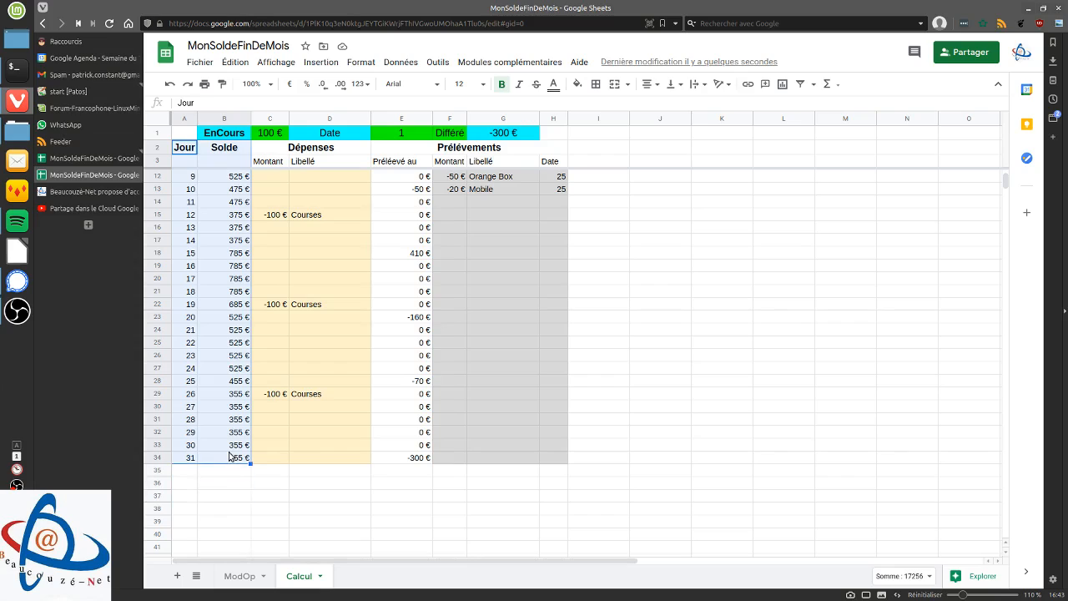
click(328, 64)
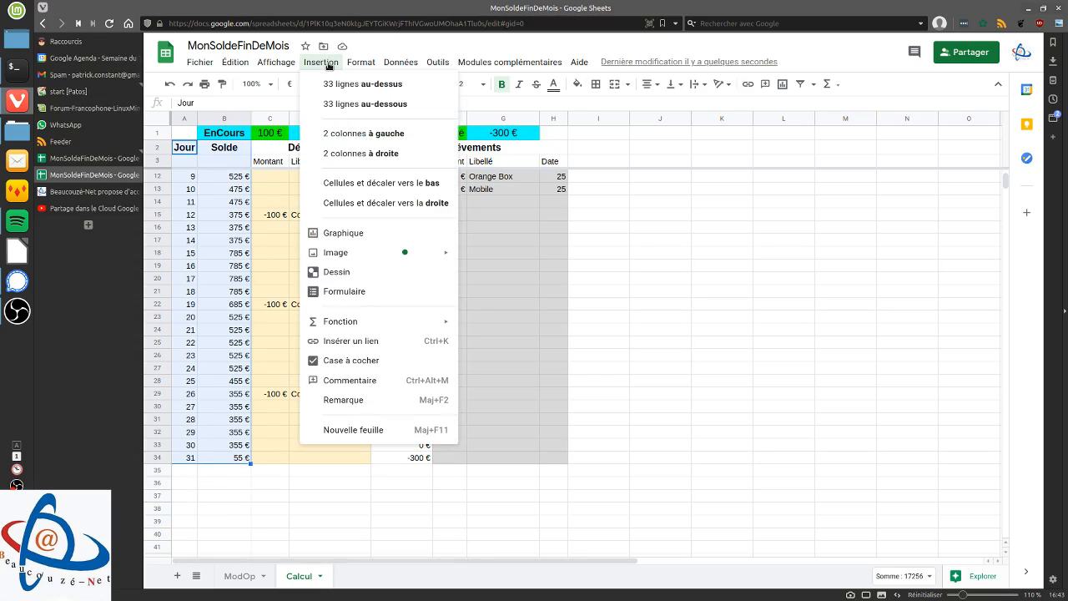
click(347, 236)
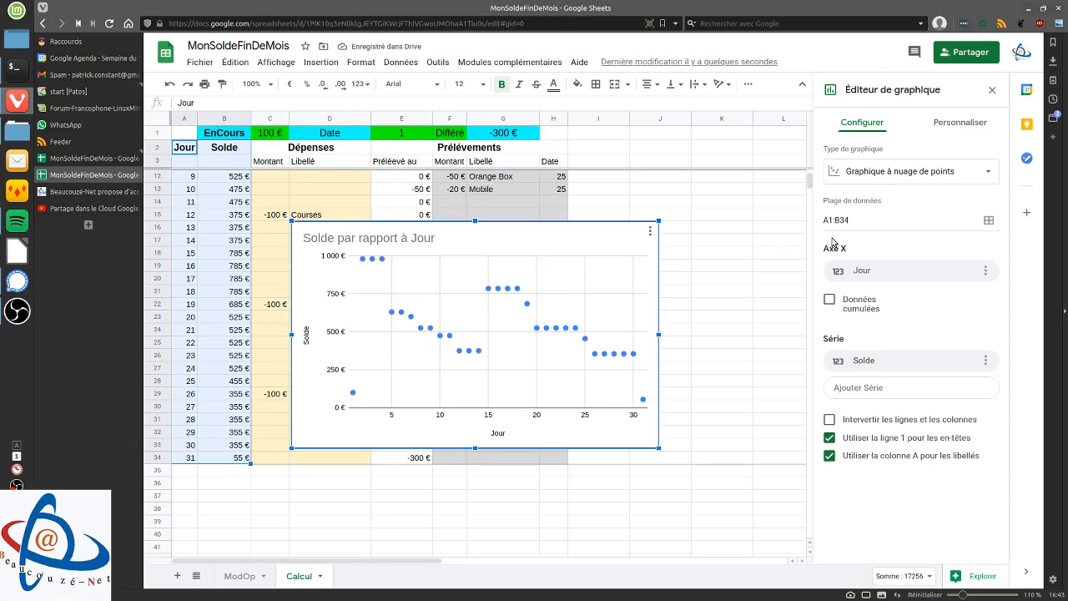
Change the chart type to Graphique en courbes lissées and close the chart editor
click(993, 172)
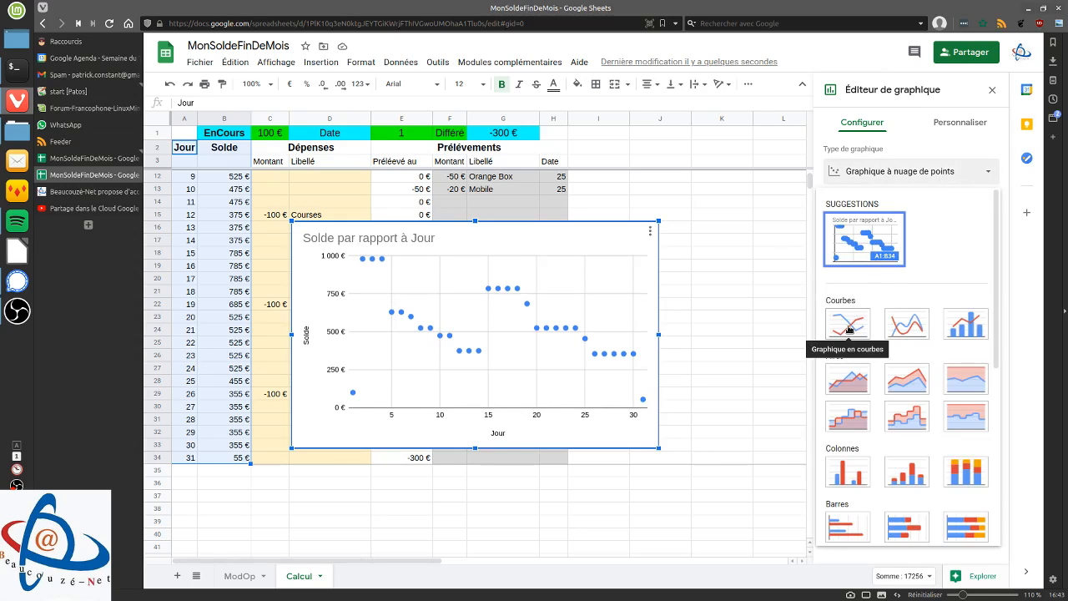
click(909, 328)
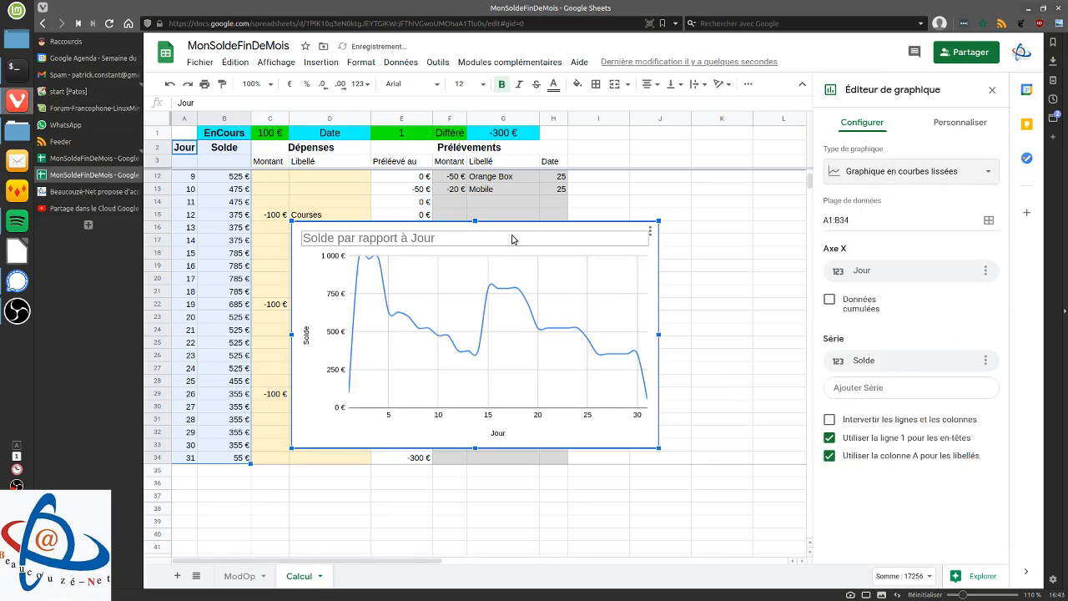
click(994, 92)
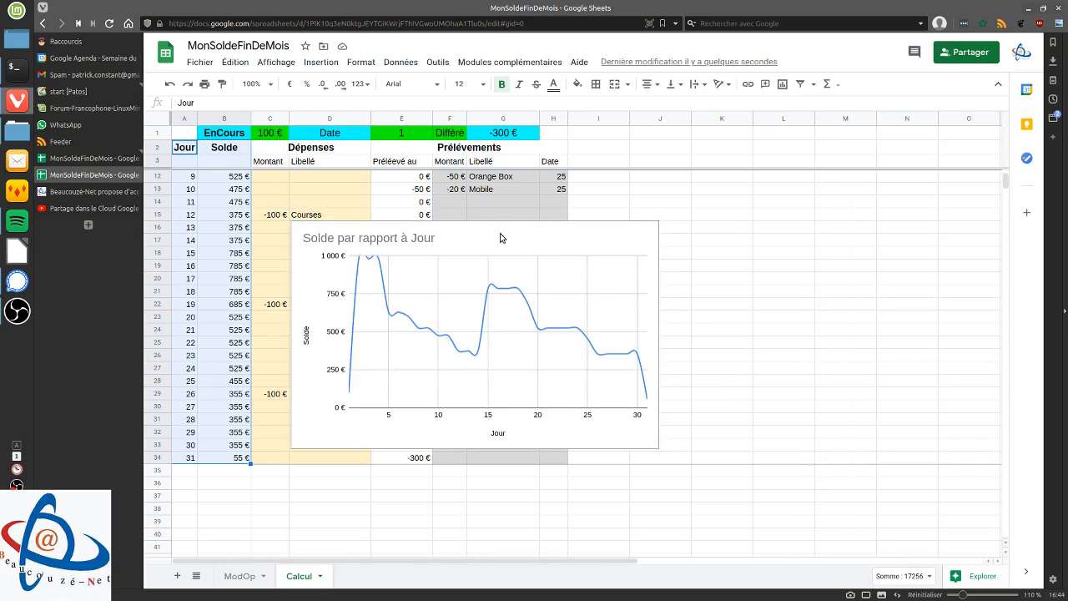
Move the Solde par rapport à Jour chart into the empty columns beside the Prélèvements table, starting level with day 1
click(500, 256)
drag(501, 243, 778, 217)
scroll(424, 412, up, 3)
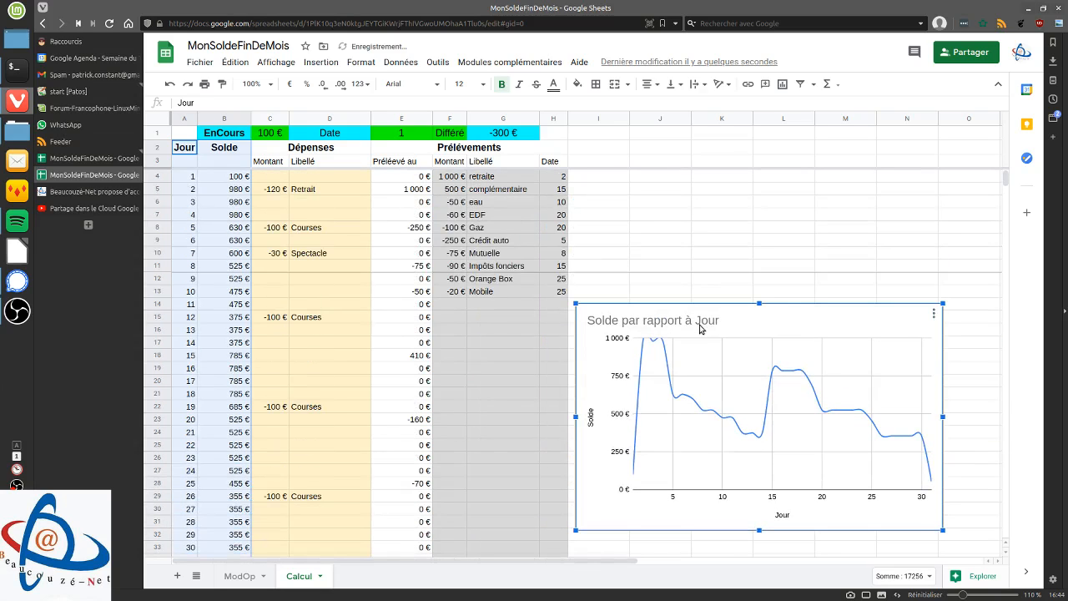
drag(745, 325, 747, 198)
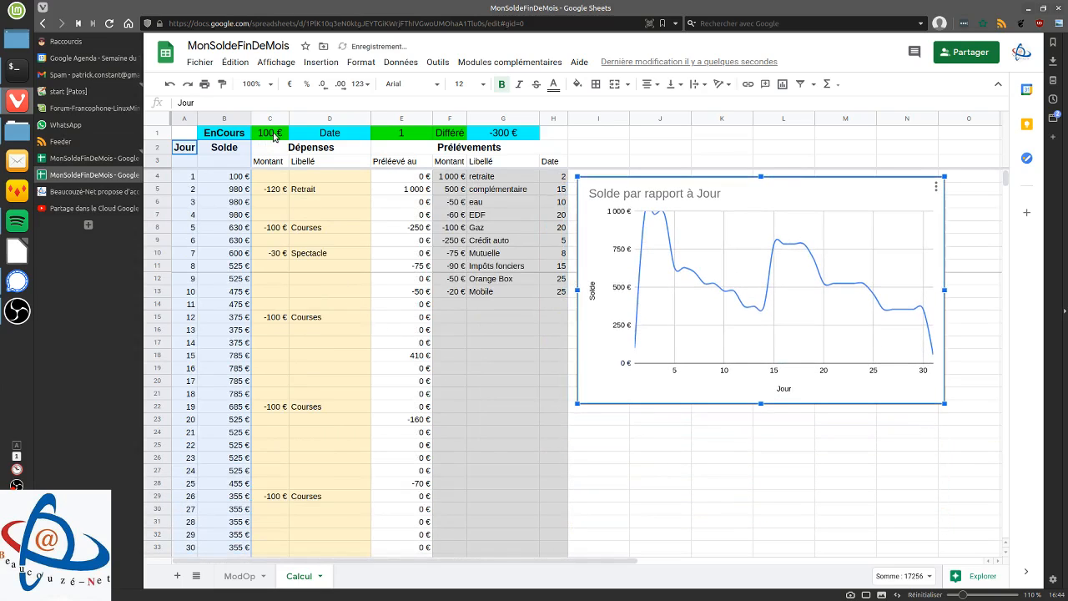
Set the EnCours balance in C1 to 0
click(273, 135)
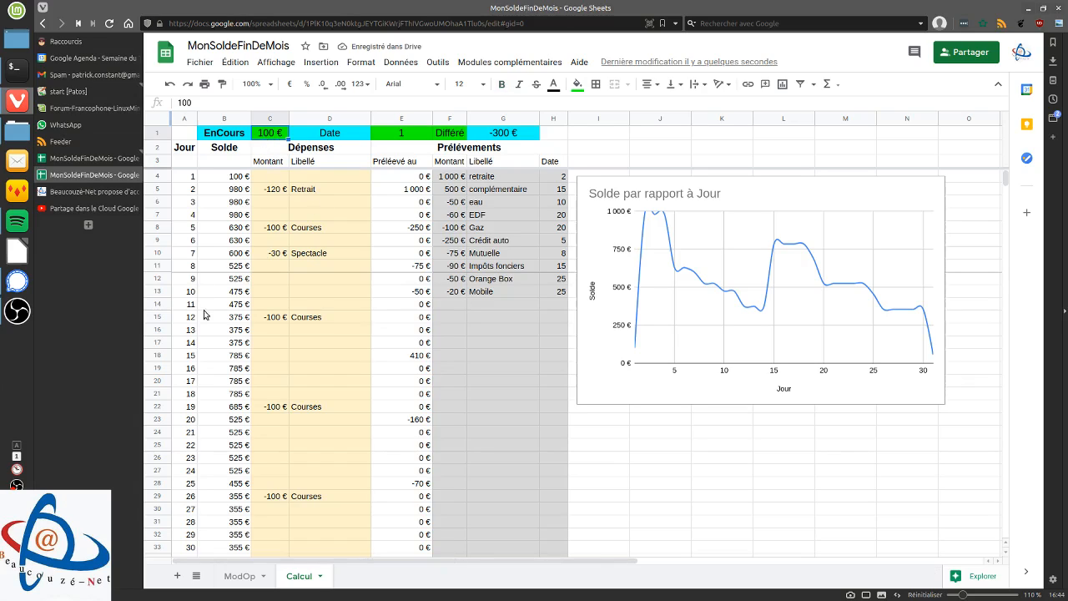
text(0)
key(Return)
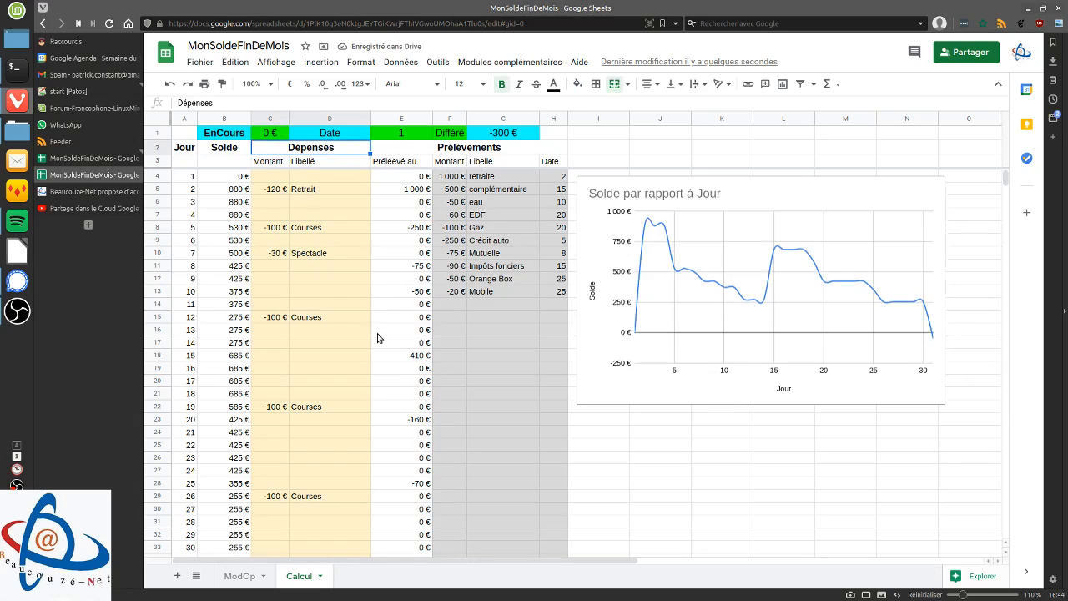
Add an expense of -300 on day 16 with the Libellé "Réparation voiture"
click(274, 368)
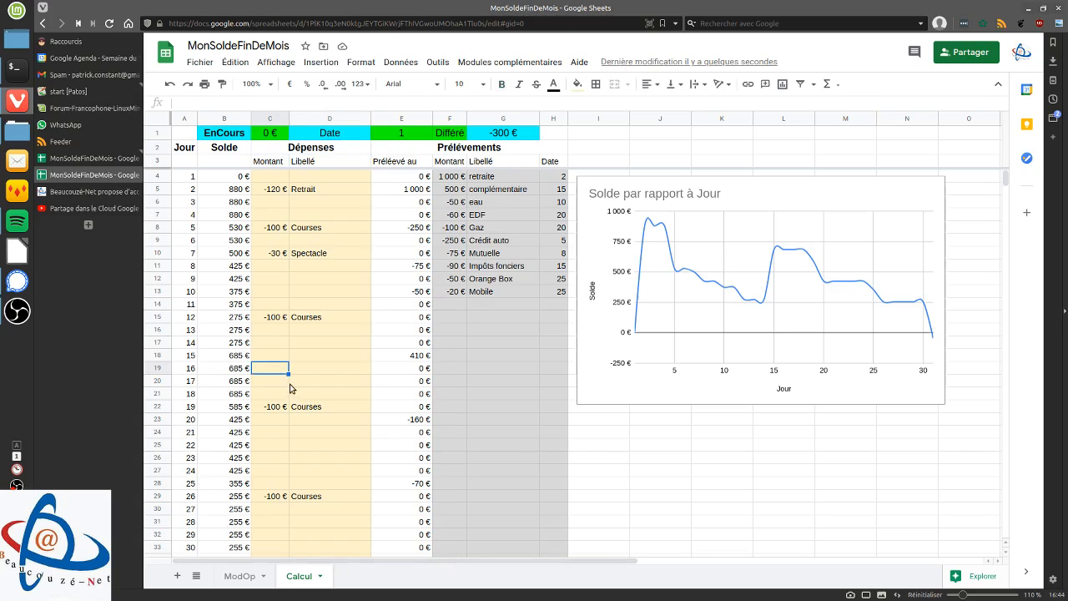
text(-300)
key(Tab)
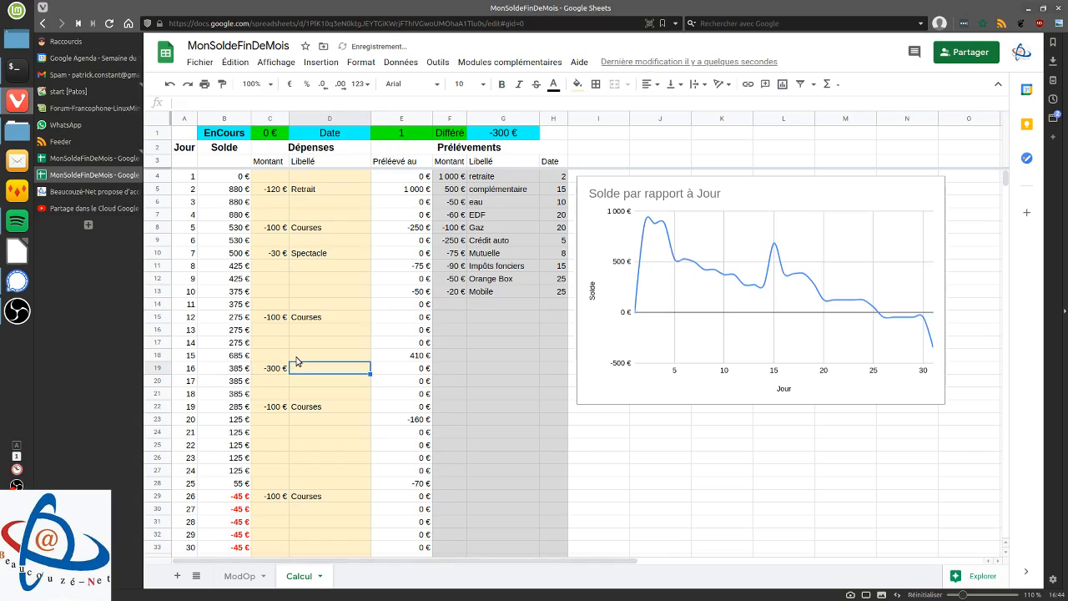
text(Réparat)
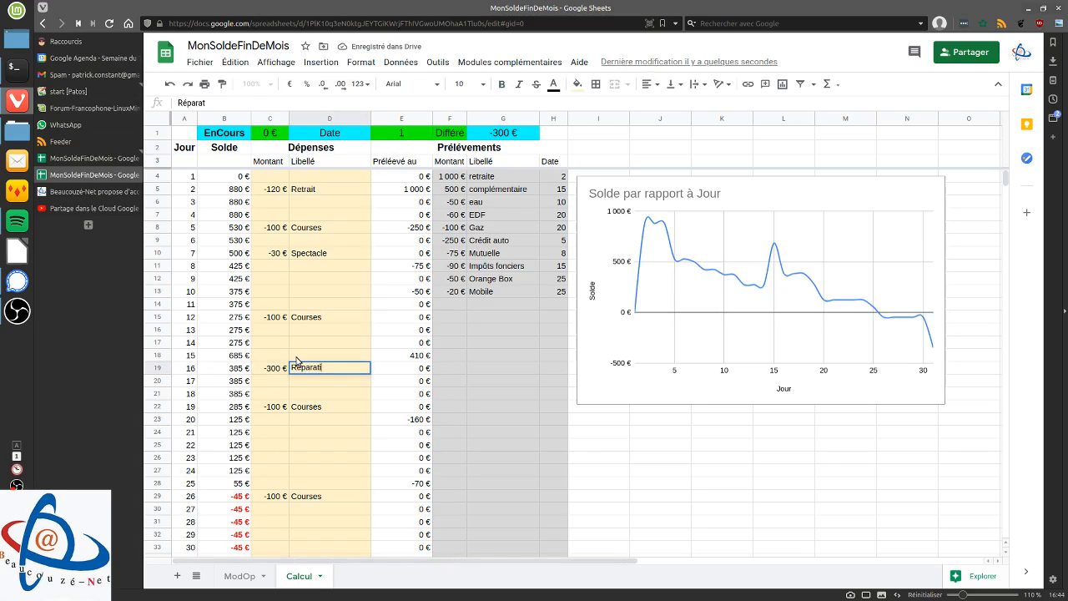
text(ion voiture)
key(Return)
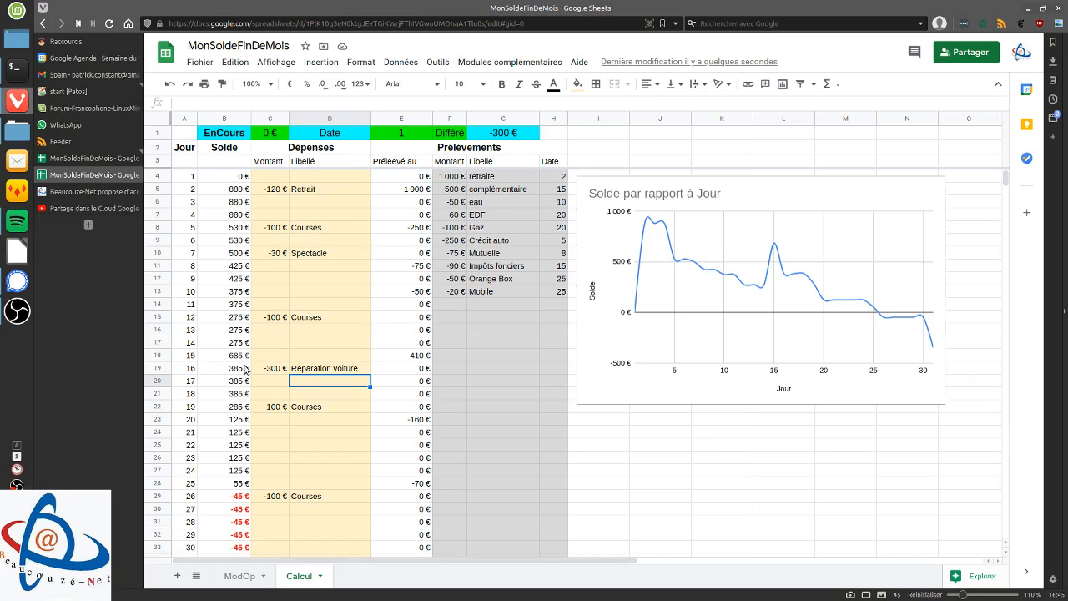
Review the ModOp instructions and the Calcul sheet's daily balances through day 31, and return to ModOp
click(239, 576)
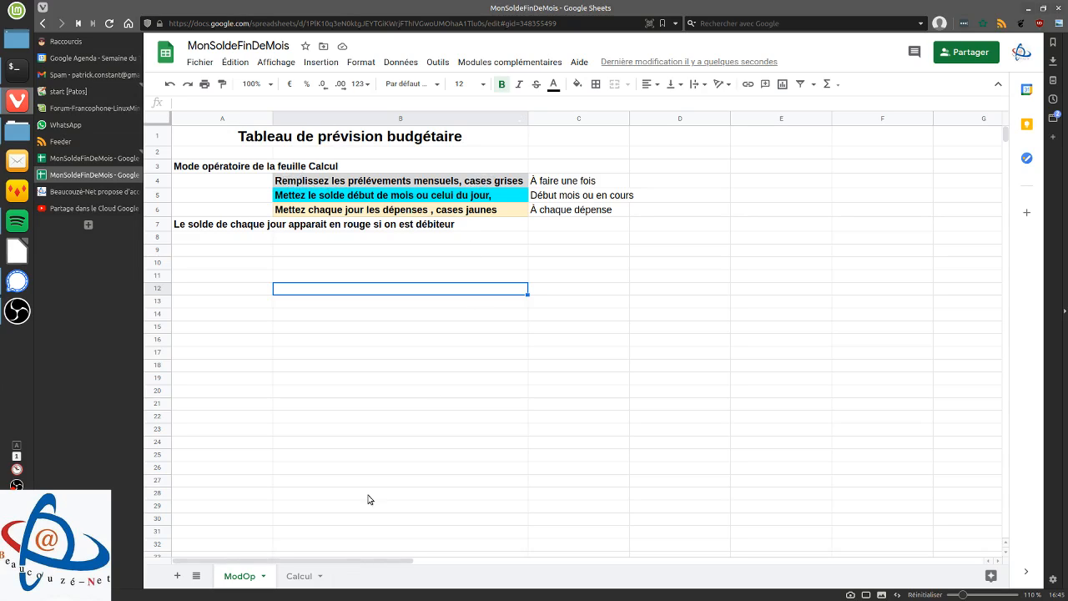
click(294, 576)
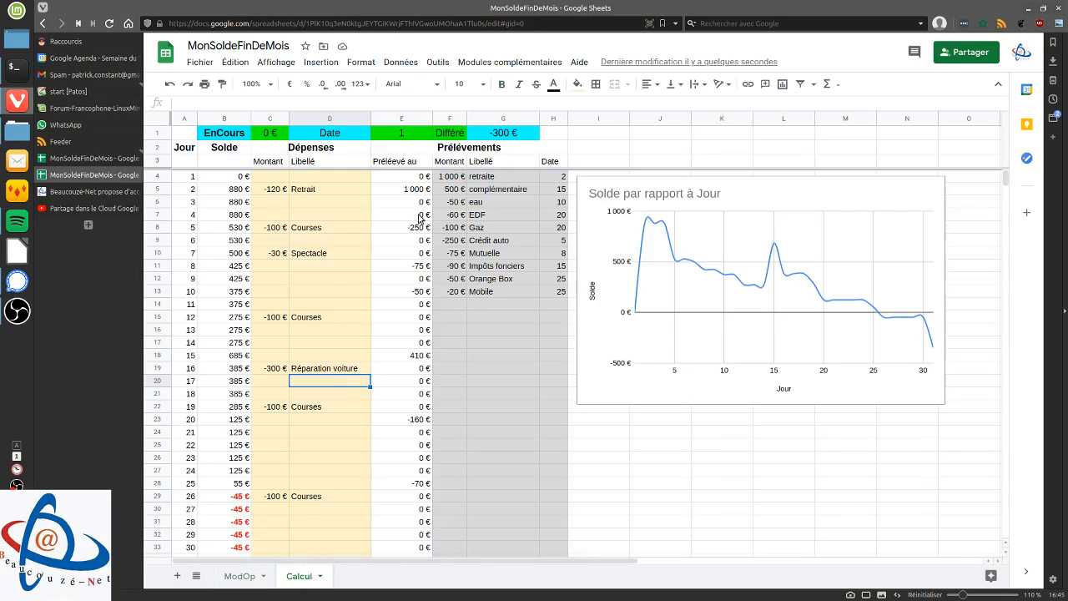
scroll(321, 336, down, 2)
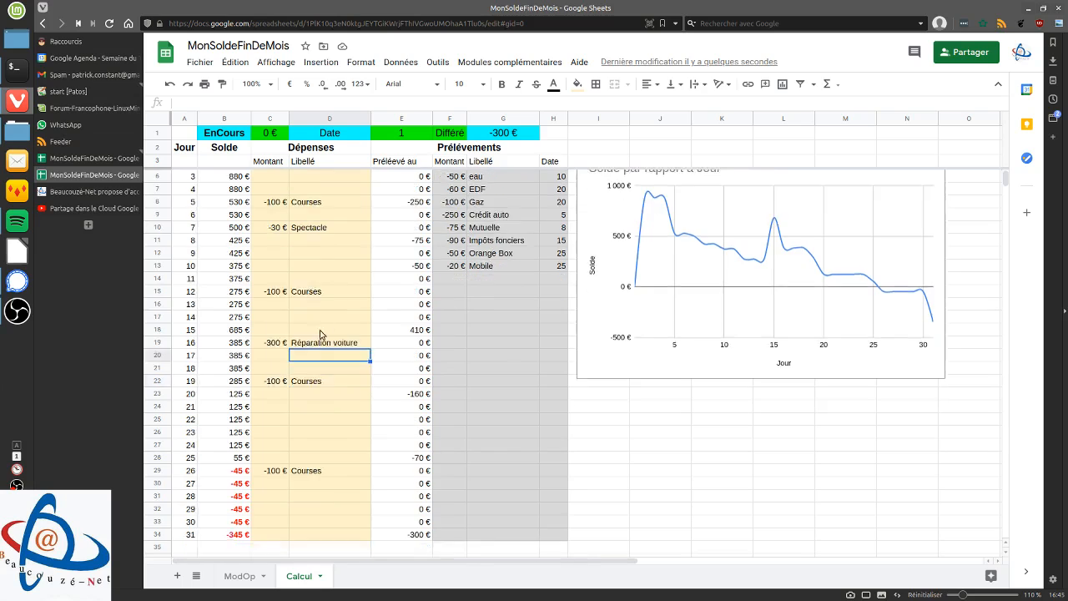
click(229, 581)
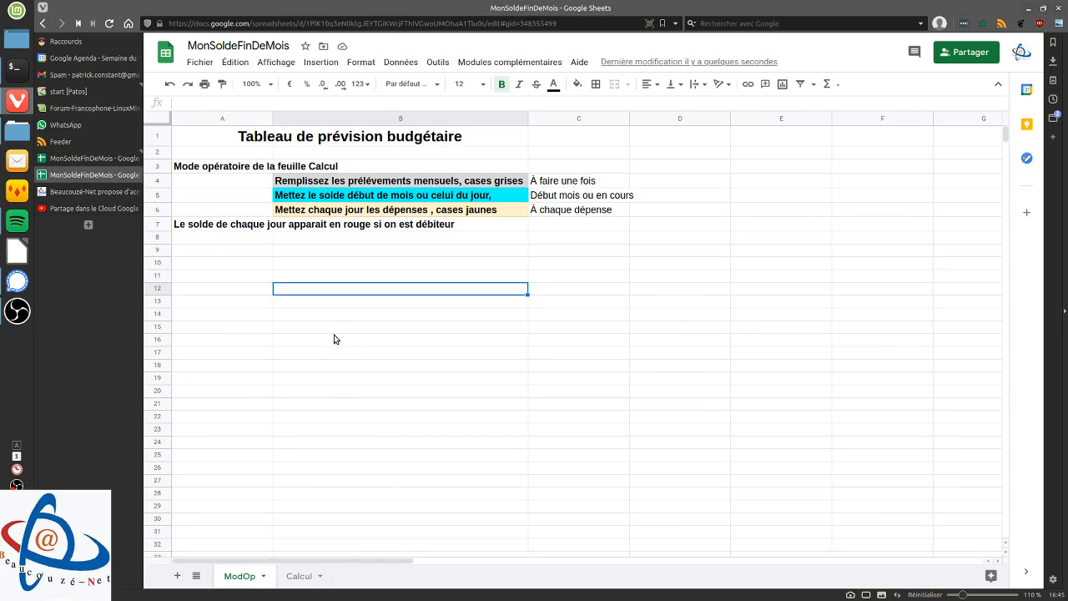
Show the YouTube page "Partage dans le Cloud Google" and the Beaucouzé-Net website, and return to the MonSoldeFinDeMois spreadsheet
click(95, 209)
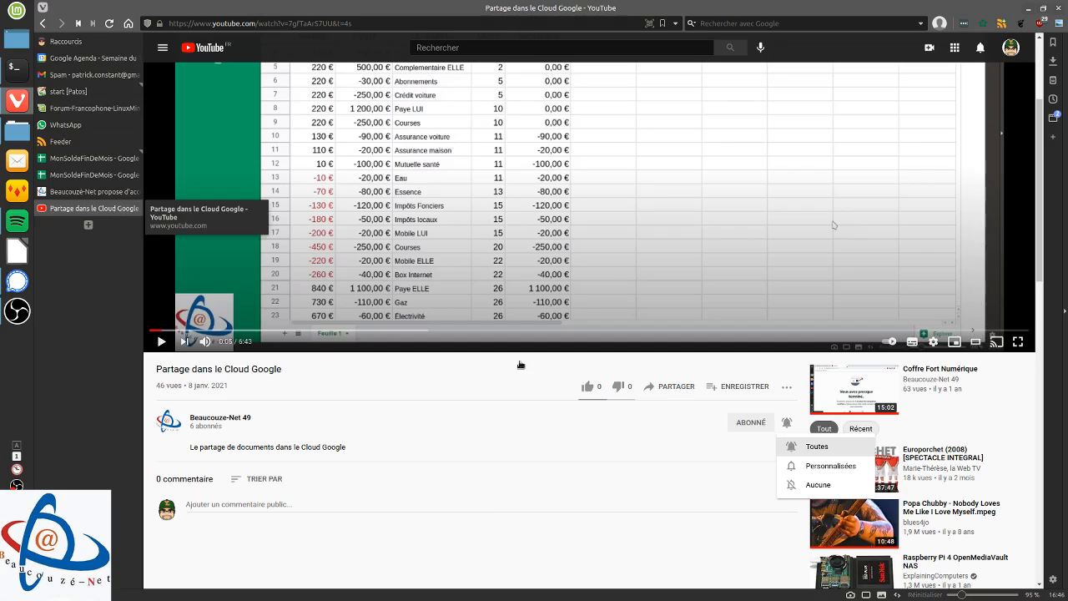
click(70, 193)
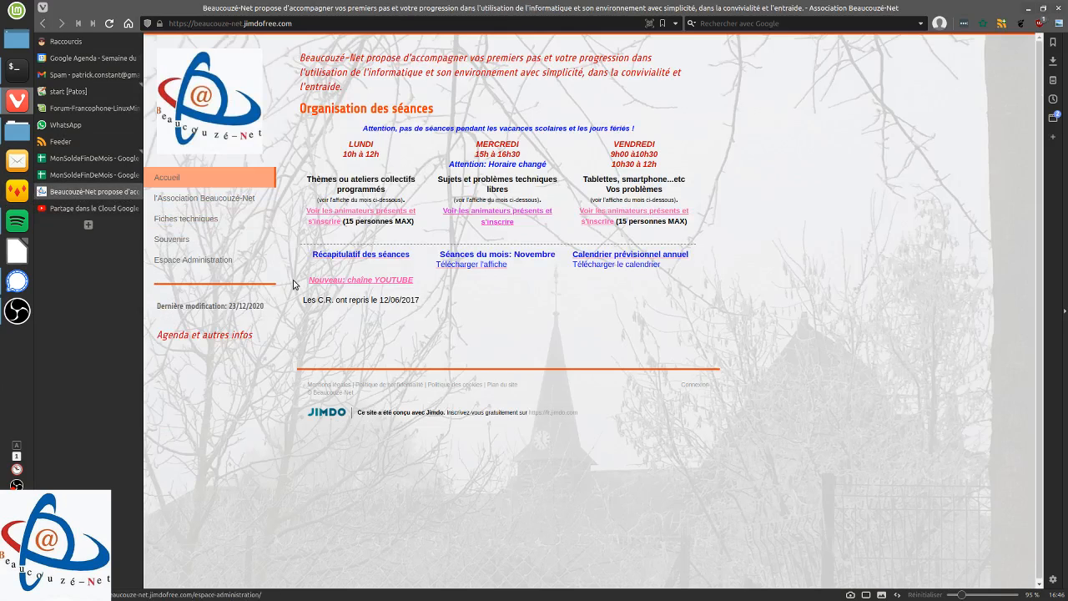
click(92, 175)
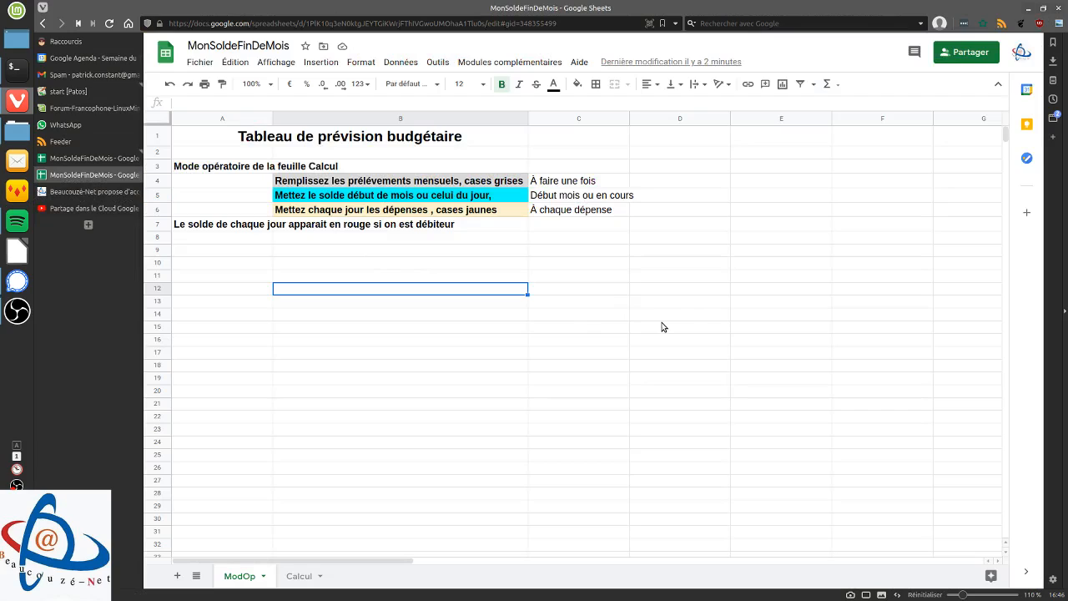